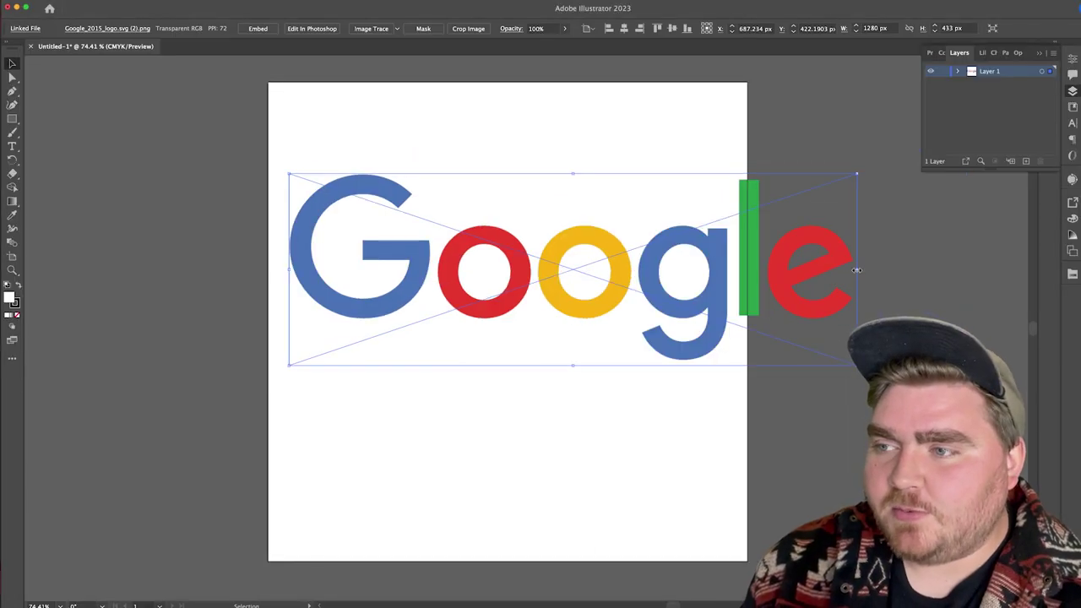
Scale the Google logo down to fit the artboard's width and position it slightly above the middle
{"action": "left_click_drag", "start_coordinate": [857, 269], "coordinate": [736, 272]}
{"action": "left_click_drag", "start_coordinate": [290, 271], "coordinate": [280, 271]}
{"action": "left_click_drag", "start_coordinate": [414, 260], "coordinate": [414, 291]}
{"action": "left_click", "coordinate": [419, 137]}
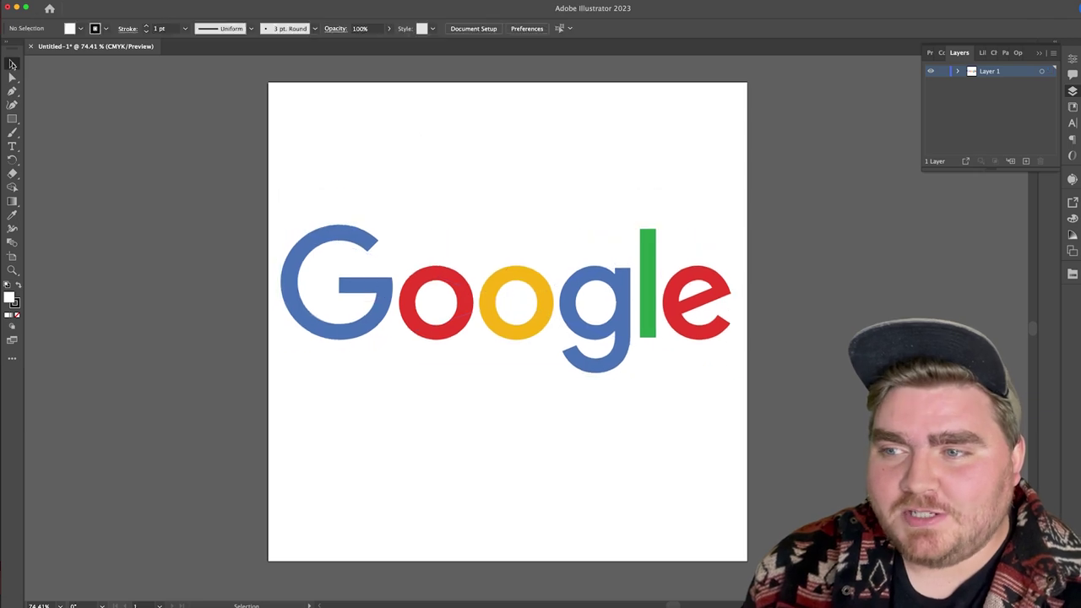
Trace the Google logo with Image Trace in Color mode using a limited palette of 30 colors
{"action": "left_click", "coordinate": [427, 274]}
{"action": "left_click", "coordinate": [232, 1]}
{"action": "left_click", "coordinate": [252, 288]}
{"action": "left_click", "coordinate": [988, 245]}
{"action": "left_click", "coordinate": [963, 227]}
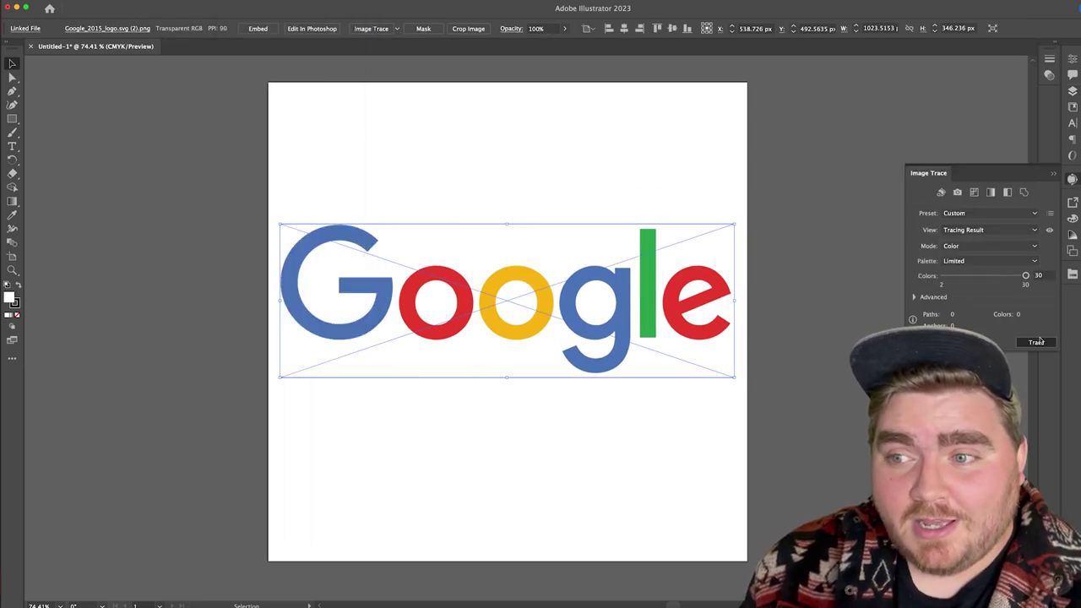
{"action": "left_click", "coordinate": [1036, 342]}
Expand the traced Google logo into editable vector paths
{"action": "left_click", "coordinate": [110, 2]}
{"action": "mouse_move", "coordinate": [145, 323]}
{"action": "left_click", "coordinate": [221, 361]}
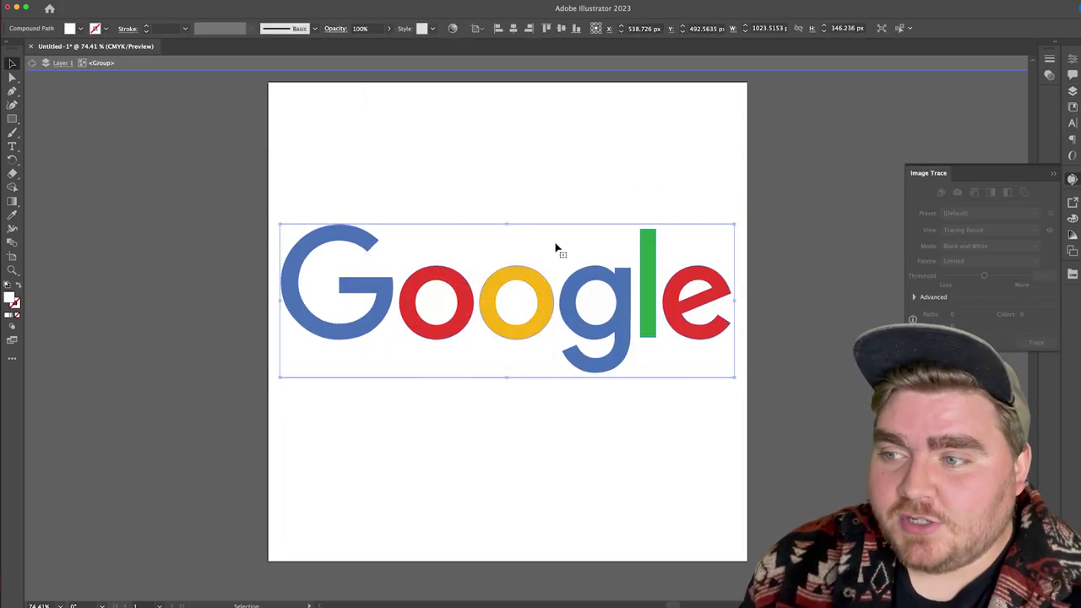
Delete the white background from the expanded logo group and ungroup the letters
{"action": "left_click", "coordinate": [555, 246]}
{"action": "left_click", "coordinate": [388, 290]}
{"action": "double_click", "coordinate": [388, 290]}
{"action": "key", "text": "Escape"}
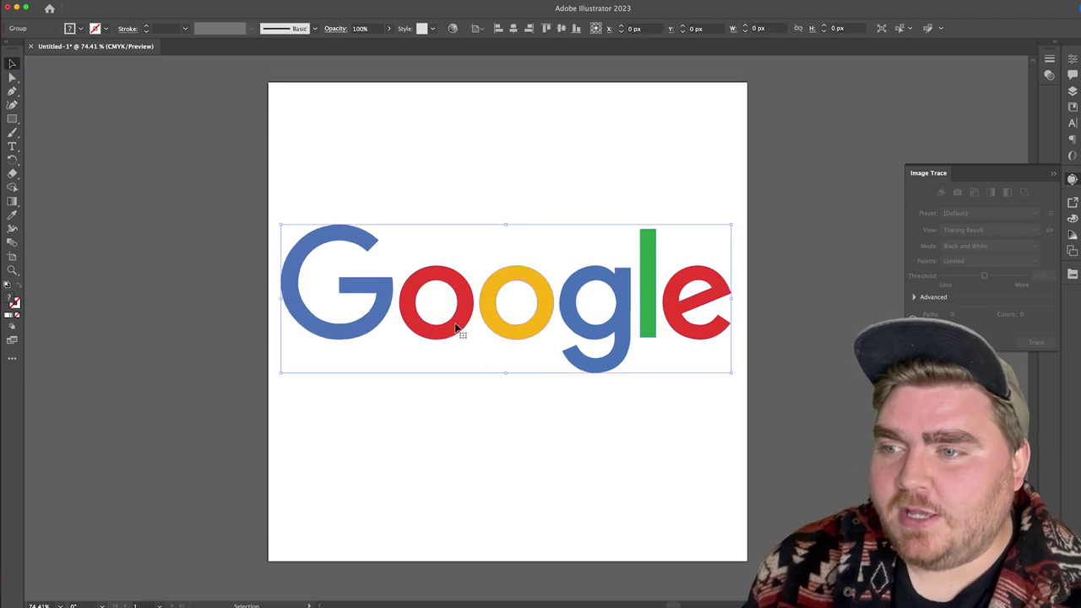
{"action": "right_click", "coordinate": [455, 324]}
{"action": "left_click", "coordinate": [482, 409]}
Change the fill of the capital G from blue to orange
{"action": "left_click", "coordinate": [378, 322]}
{"action": "double_click", "coordinate": [10, 297]}
{"action": "left_click_drag", "start_coordinate": [585, 94], "coordinate": [586, 168]}
{"action": "left_click_drag", "start_coordinate": [494, 75], "coordinate": [572, 31]}
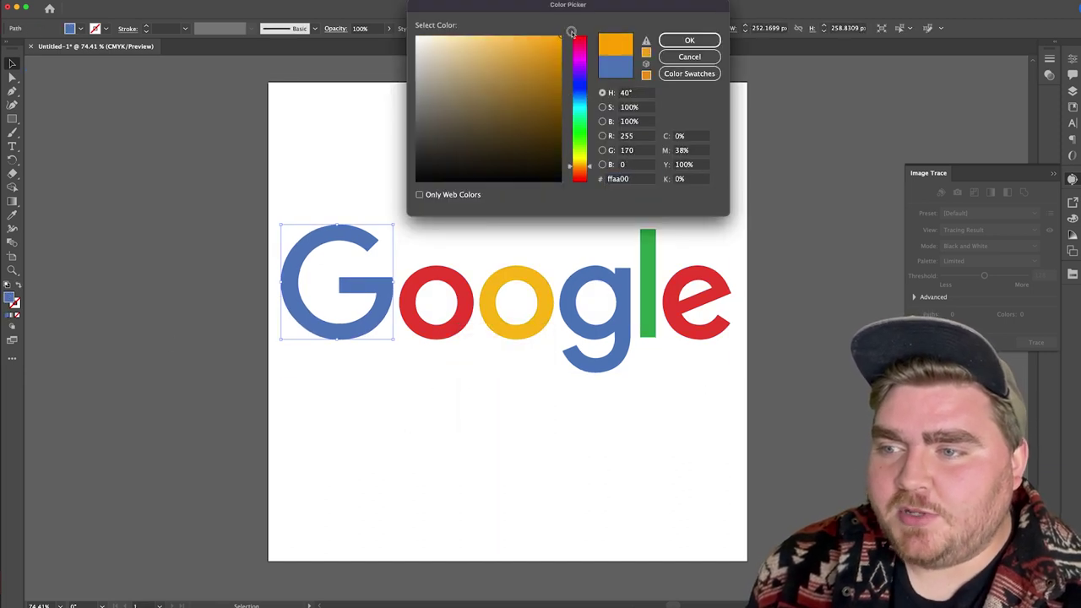
{"action": "left_click", "coordinate": [690, 39]}
{"action": "double_click", "coordinate": [10, 298]}
{"action": "left_click_drag", "start_coordinate": [586, 167], "coordinate": [586, 171]}
{"action": "left_click", "coordinate": [690, 40]}
{"action": "left_click", "coordinate": [784, 237]}
Match the lowercase g's fill to the capital G's orange with the Eyedropper
{"action": "left_click", "coordinate": [622, 288]}
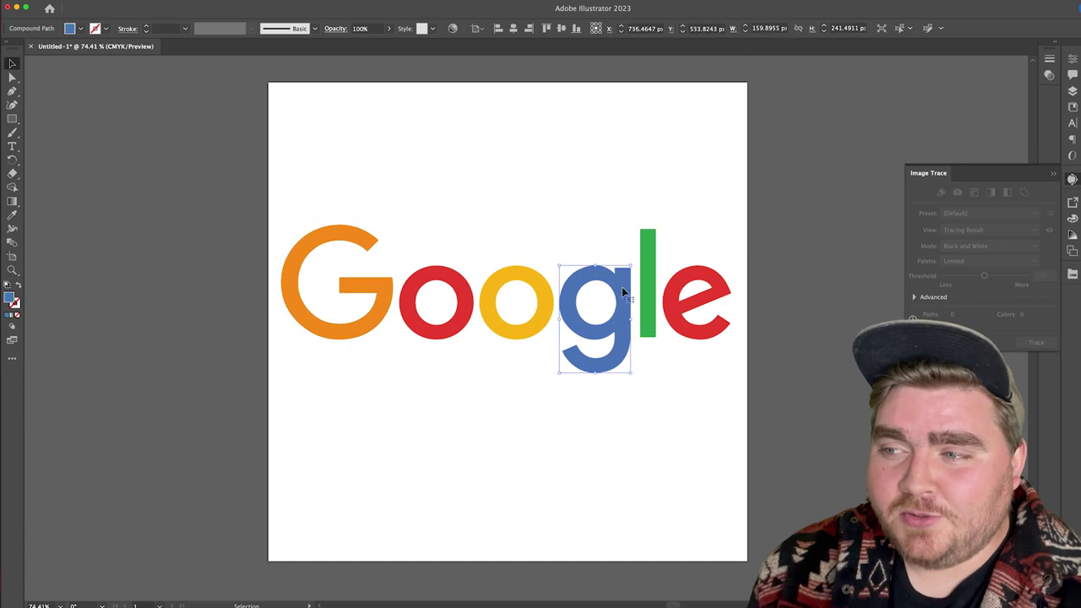
{"action": "left_click", "coordinate": [11, 216]}
{"action": "left_click", "coordinate": [292, 279]}
{"action": "left_click", "coordinate": [12, 64]}
{"action": "left_click", "coordinate": [101, 101]}
Copy the green l onto the yellow o's outer edge as the stem of a letter b
{"action": "left_click", "coordinate": [649, 292]}
{"action": "left_click_drag", "start_coordinate": [648, 292], "coordinate": [490, 283]}
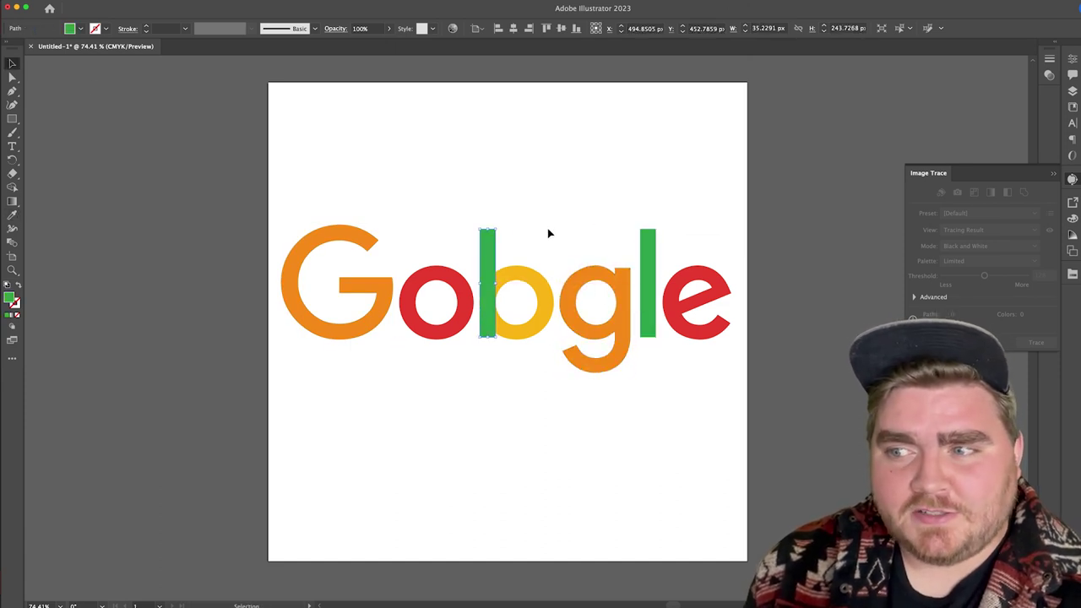
{"action": "left_click", "coordinate": [548, 234]}
{"action": "left_click", "coordinate": [491, 254]}
{"action": "left_click", "coordinate": [506, 248]}
Select the copied stem together with the yellow o and match both to the o's yellow
{"action": "left_click", "coordinate": [489, 279]}
{"action": "left_click", "coordinate": [526, 281], "text": "shift"}
{"action": "key", "text": "i"}
{"action": "left_click", "coordinate": [551, 272]}
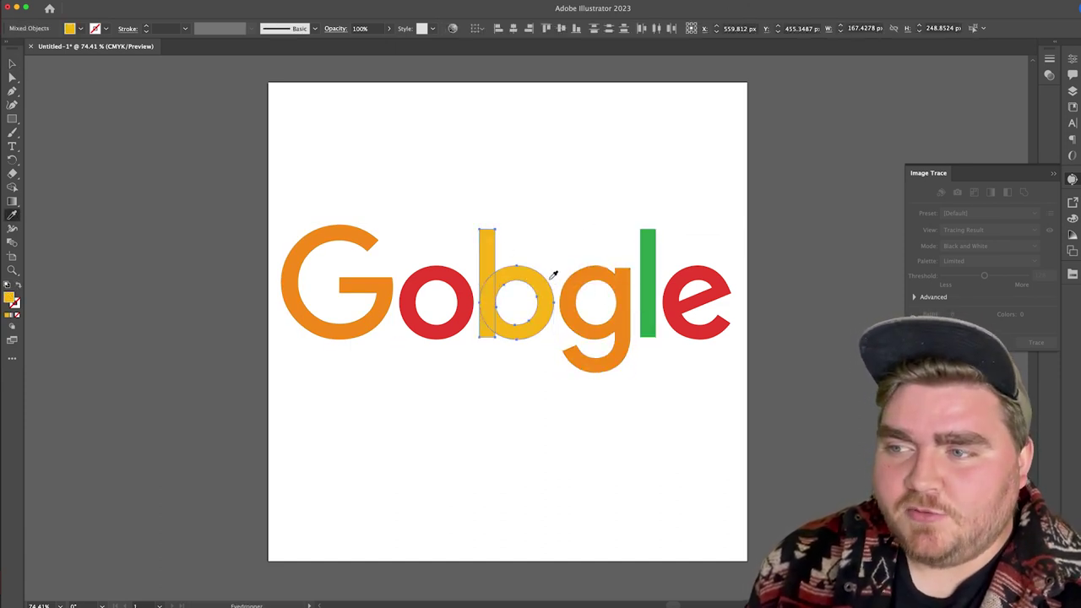
{"action": "key", "text": "v"}
Copy the yellow b over the lowercase g and fill the copy with the capital G's orange
{"action": "left_click_drag", "start_coordinate": [506, 279], "coordinate": [586, 281]}
{"action": "key", "text": "i"}
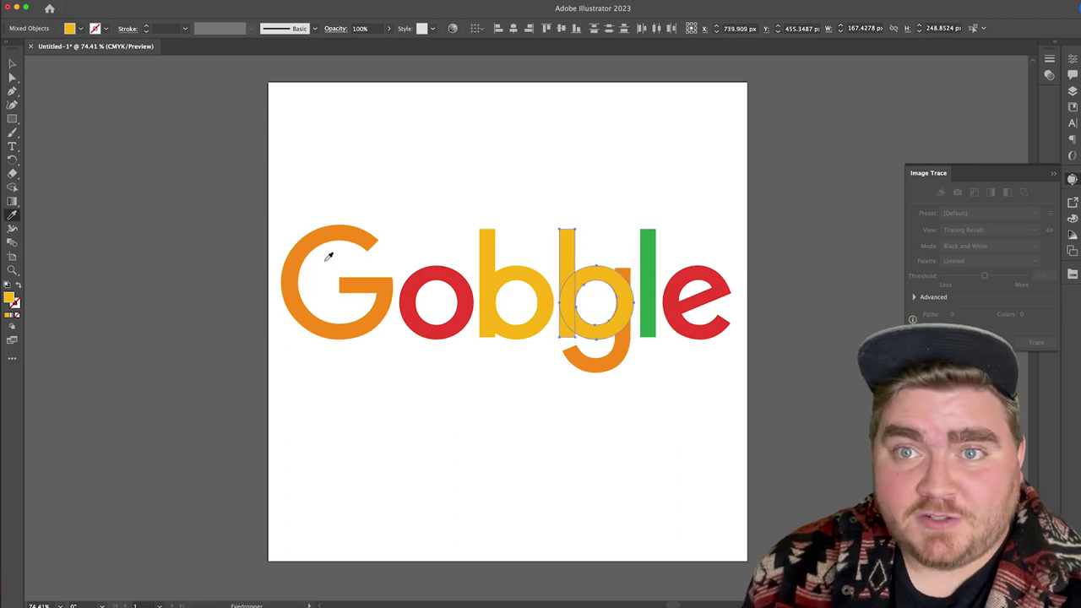
{"action": "left_click", "coordinate": [314, 242]}
{"action": "key", "text": "v"}
Delete the orange lowercase g underneath the second b
{"action": "left_click", "coordinate": [490, 389]}
{"action": "left_click", "coordinate": [597, 364]}
{"action": "key", "text": "Delete"}
Pick up the red fill from the e and add a new layer beneath the lettering layer
{"action": "left_click", "coordinate": [688, 315]}
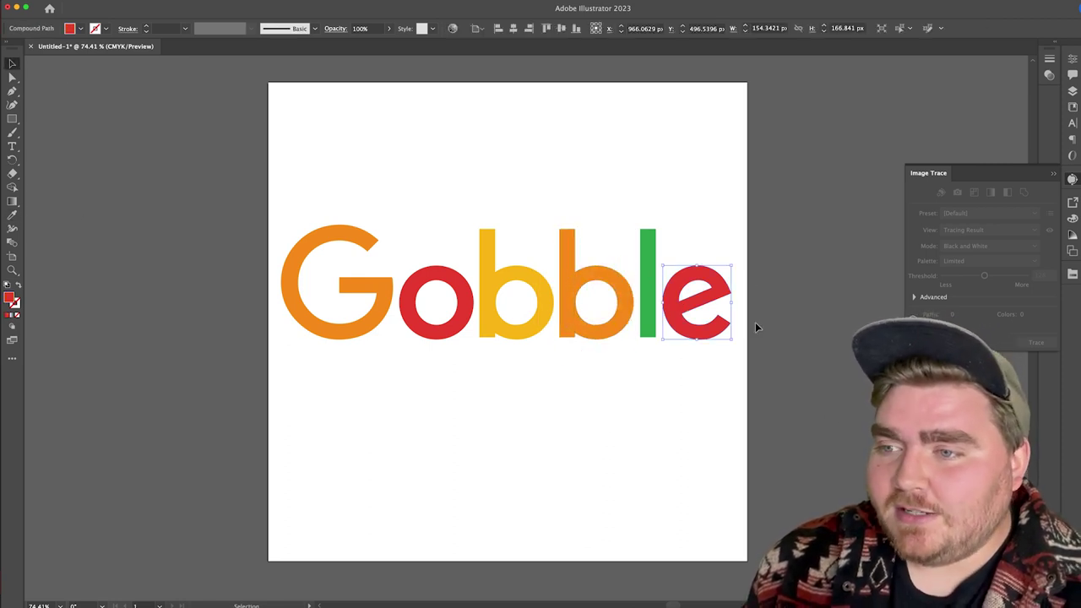
{"action": "key", "text": "p"}
{"action": "left_click", "coordinate": [1074, 91]}
{"action": "left_click", "coordinate": [1075, 90]}
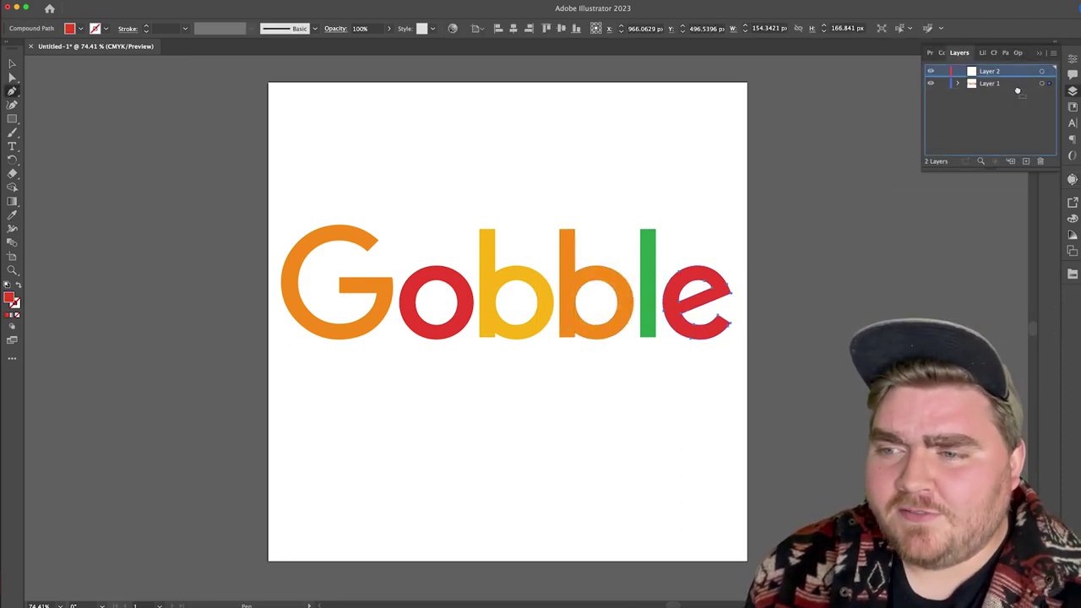
{"action": "key", "text": "i"}
{"action": "key", "text": "v"}
{"action": "left_click", "coordinate": [525, 190]}
{"action": "left_click", "coordinate": [1004, 84]}
Draw a red turkey wattle hanging below the G's crossbar with the Pen tool on Layer 2
{"action": "key", "text": "p"}
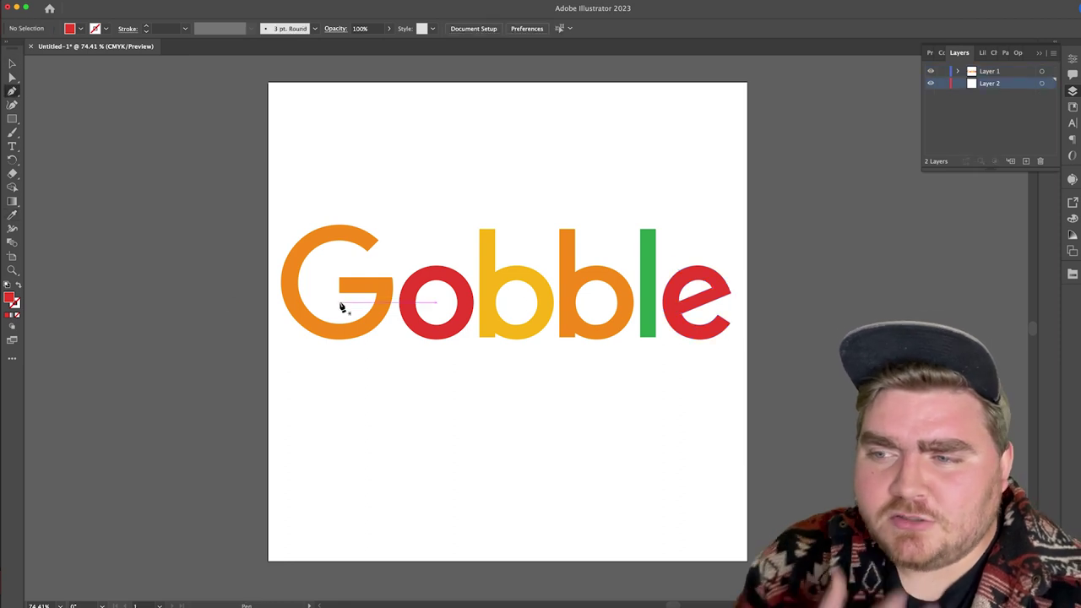
{"action": "left_click", "coordinate": [340, 306]}
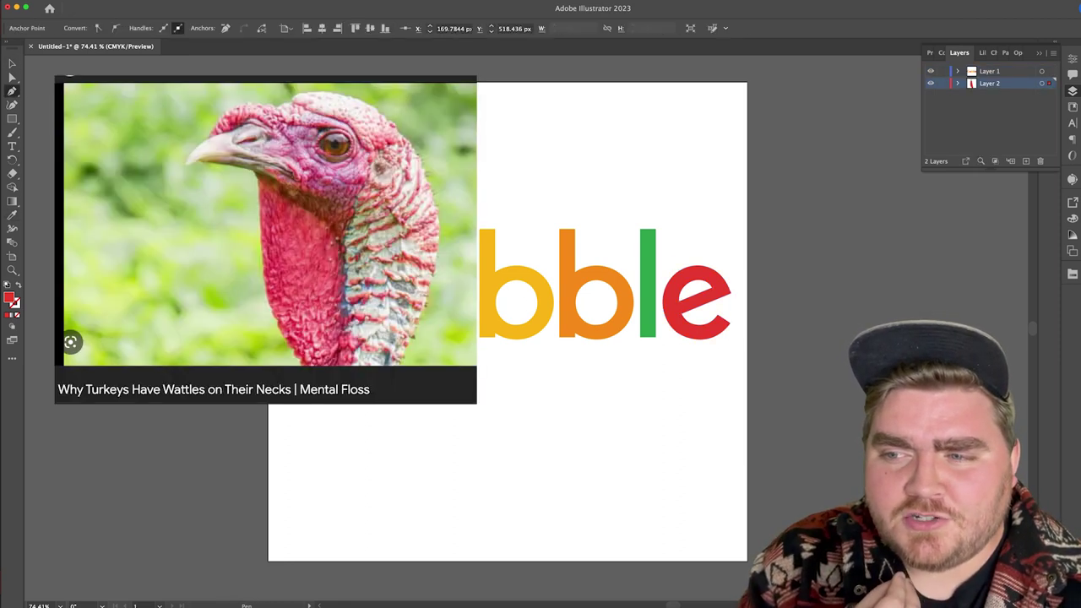
{"action": "key", "text": "v"}
{"action": "left_click", "coordinate": [672, 387]}
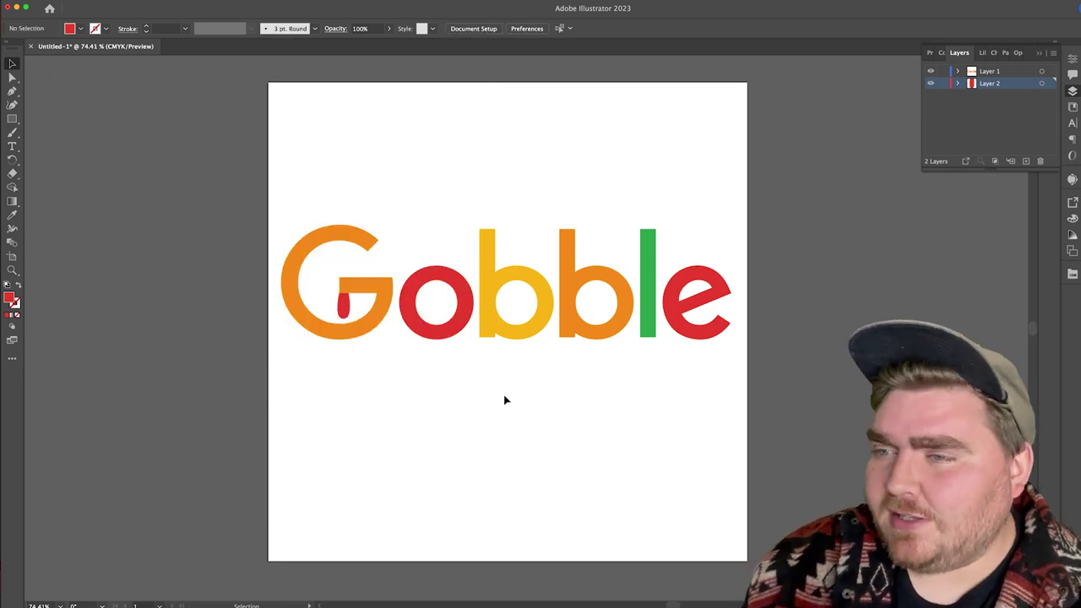
Add Layer 3 between the lettering layer and the wattle layer
{"action": "left_click", "coordinate": [931, 84]}
{"action": "left_click", "coordinate": [1026, 161]}
{"action": "left_click", "coordinate": [930, 96]}
{"action": "left_click", "coordinate": [999, 96]}
{"action": "left_click", "coordinate": [997, 86]}
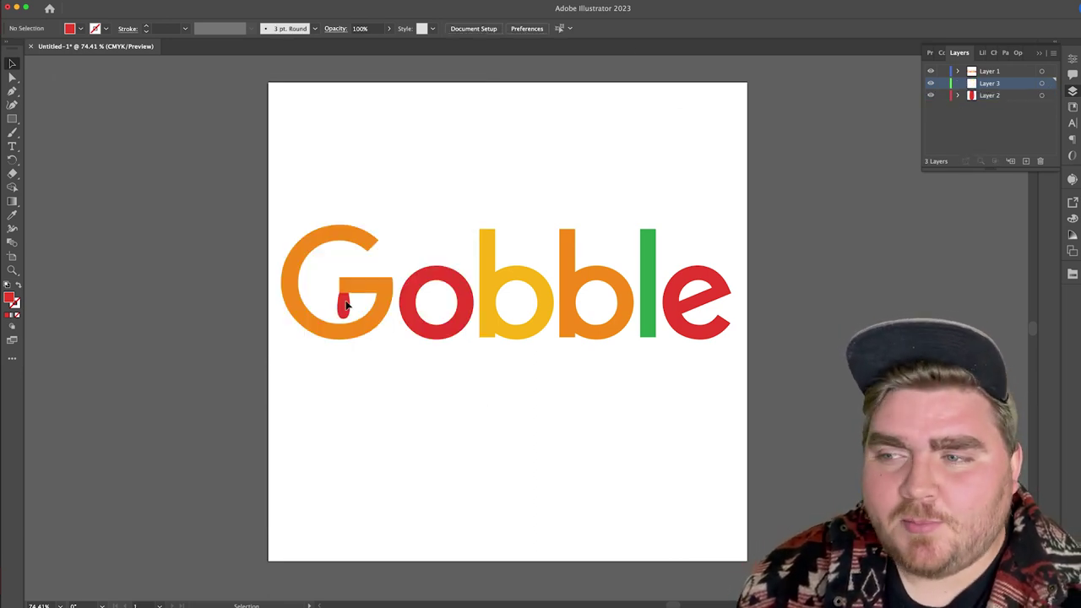
Copy the red wattle, hide Layer 2 and make Layer 3 the active layer
{"action": "left_click", "coordinate": [344, 300]}
{"action": "left_click", "coordinate": [419, 364]}
{"action": "left_click", "coordinate": [345, 306]}
{"action": "key", "text": "super+c"}
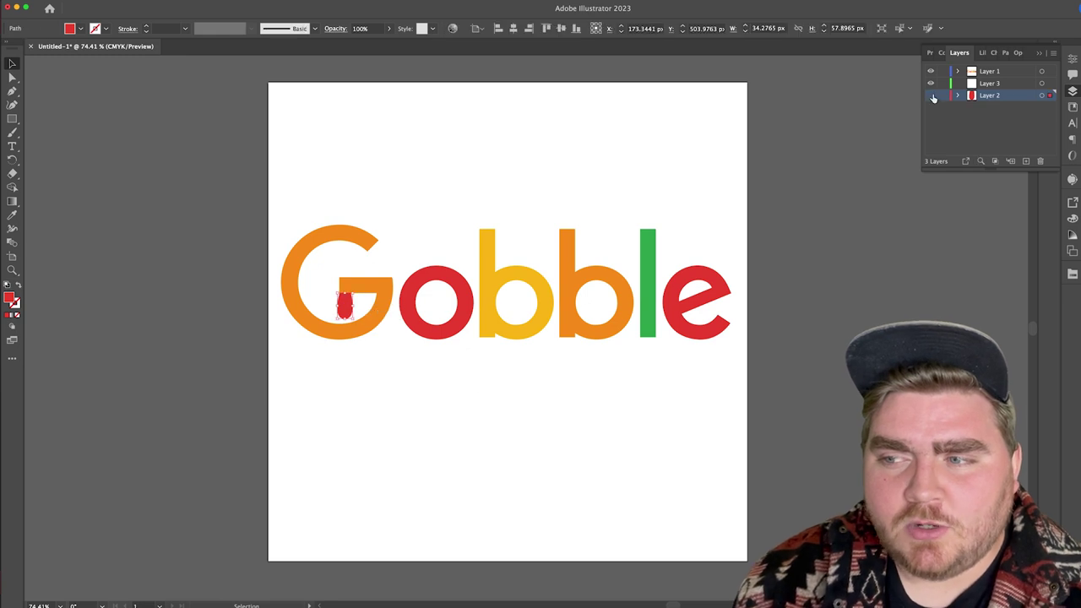
{"action": "left_click", "coordinate": [931, 96]}
{"action": "left_click", "coordinate": [992, 83]}
Paste the wattle on Layer 3 and place it, enlarged, beneath the first b's stem
{"action": "left_click", "coordinate": [88, 1]}
{"action": "left_click", "coordinate": [105, 82]}
{"action": "left_click_drag", "start_coordinate": [344, 304], "coordinate": [486, 361]}
{"action": "left_click", "coordinate": [687, 394]}
{"action": "left_click", "coordinate": [598, 472]}
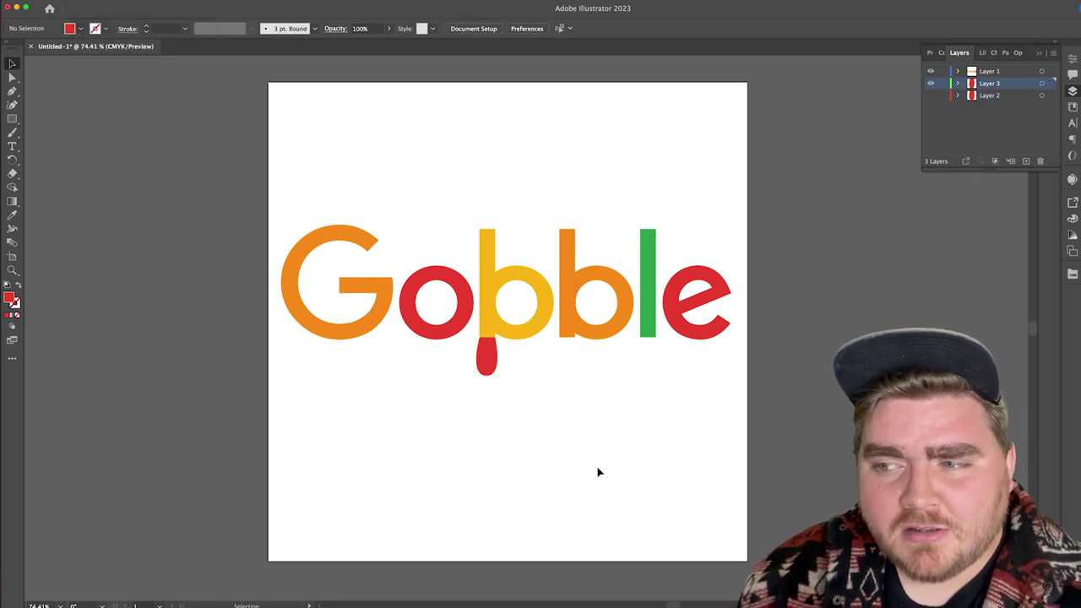
Set the fill to black and draw a round pupil with the Ellipse tool inside the red o
{"action": "double_click", "coordinate": [11, 296]}
{"action": "left_click", "coordinate": [520, 181]}
{"action": "key", "text": "Return"}
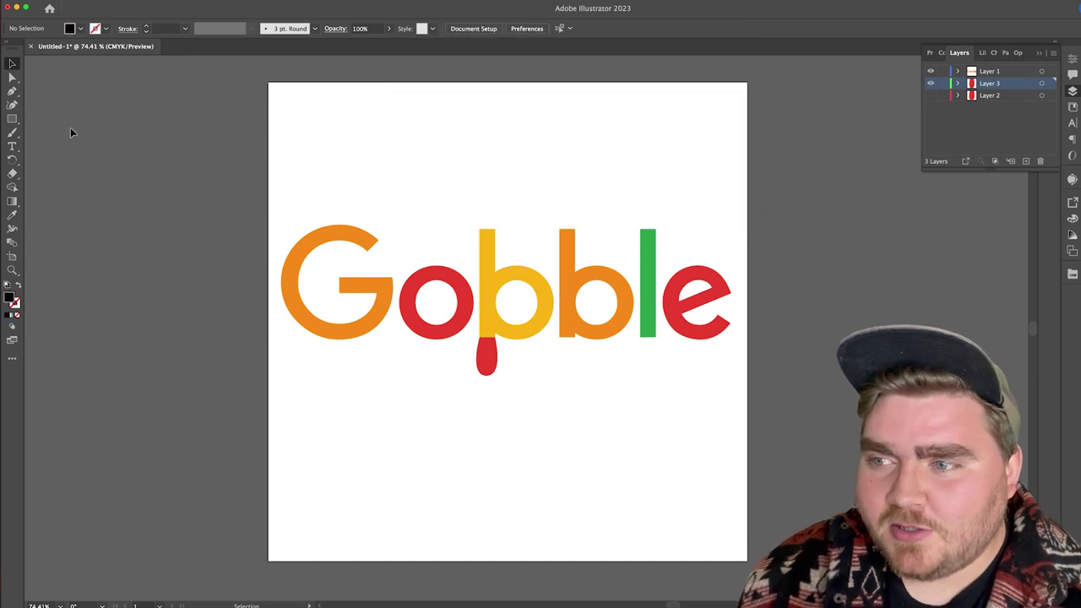
{"action": "left_click_drag", "start_coordinate": [12, 119], "coordinate": [61, 141]}
{"action": "left_click", "coordinate": [12, 64]}
Copy the black pupil from the red o into the first b's counter
{"action": "mouse_move", "coordinate": [427, 293]}
{"action": "left_mouse_down"}
{"action": "mouse_move", "coordinate": [448, 313]}
{"action": "mouse_move", "coordinate": [436, 302]}
{"action": "mouse_move", "coordinate": [516, 303]}
{"action": "left_mouse_up"}
{"action": "left_click", "coordinate": [853, 217]}
{"action": "left_click", "coordinate": [645, 419]}
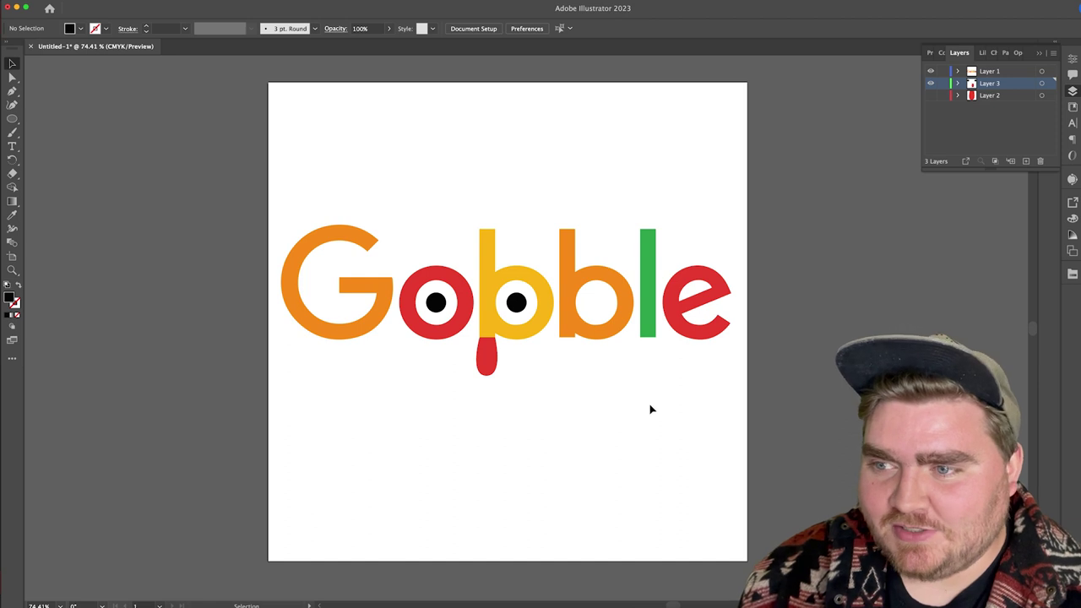
Copy the red wattle to the G's upper-left curve and rotate it into a feather pointing outward
{"action": "left_click_drag", "start_coordinate": [486, 356], "coordinate": [307, 238]}
{"action": "key", "text": "super+t"}
{"action": "left_click", "coordinate": [342, 171]}
{"action": "left_click", "coordinate": [318, 187]}
{"action": "mouse_move", "coordinate": [318, 194]}
{"action": "left_mouse_down"}
{"action": "mouse_move", "coordinate": [301, 224]}
{"action": "mouse_move", "coordinate": [300, 182]}
{"action": "mouse_move", "coordinate": [298, 222]}
{"action": "mouse_move", "coordinate": [323, 217]}
{"action": "mouse_move", "coordinate": [331, 177]}
{"action": "left_mouse_up"}
{"action": "key", "text": "super+t"}
{"action": "left_click", "coordinate": [495, 179]}
{"action": "key", "text": "super+t"}
{"action": "left_click", "coordinate": [301, 216]}
{"action": "left_click", "coordinate": [536, 150]}
{"action": "key", "text": "super+t"}
{"action": "left_click", "coordinate": [459, 140]}
{"action": "key", "text": "super+t"}
Duplicate the feather along the G's upper-left curve to form a fan of three feathers
{"action": "left_click_drag", "start_coordinate": [319, 209], "coordinate": [283, 238]}
{"action": "left_click", "coordinate": [460, 148]}
{"action": "left_click", "coordinate": [315, 209]}
{"action": "left_click", "coordinate": [460, 148]}
{"action": "left_click", "coordinate": [310, 208]}
{"action": "key", "text": "ctrl+c"}
{"action": "key", "text": "ctrl+f"}
{"action": "key", "text": "Right"}
{"action": "key", "text": "Right"}
{"action": "key", "text": "Right"}
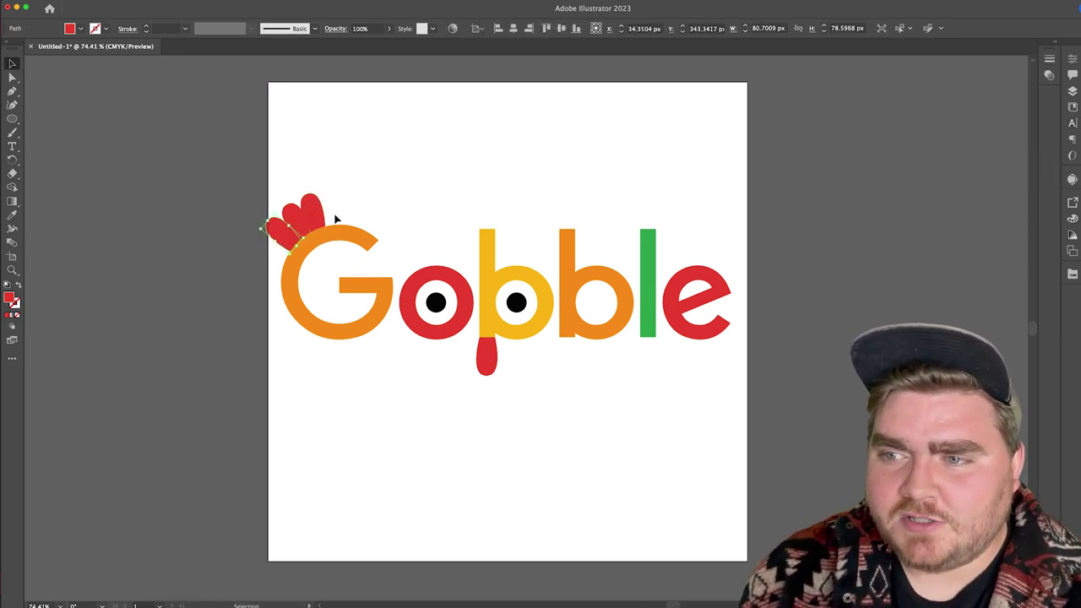
Match the outermost feather's fill to the red o with the Eyedropper
{"action": "left_click", "coordinate": [295, 221]}
{"action": "left_click", "coordinate": [282, 243]}
{"action": "left_click", "coordinate": [11, 216]}
{"action": "left_click", "coordinate": [451, 271]}
{"action": "key", "text": "v"}
Match the middle feather's fill to the first b's yellow with the Eyedropper
{"action": "left_click", "coordinate": [295, 221]}
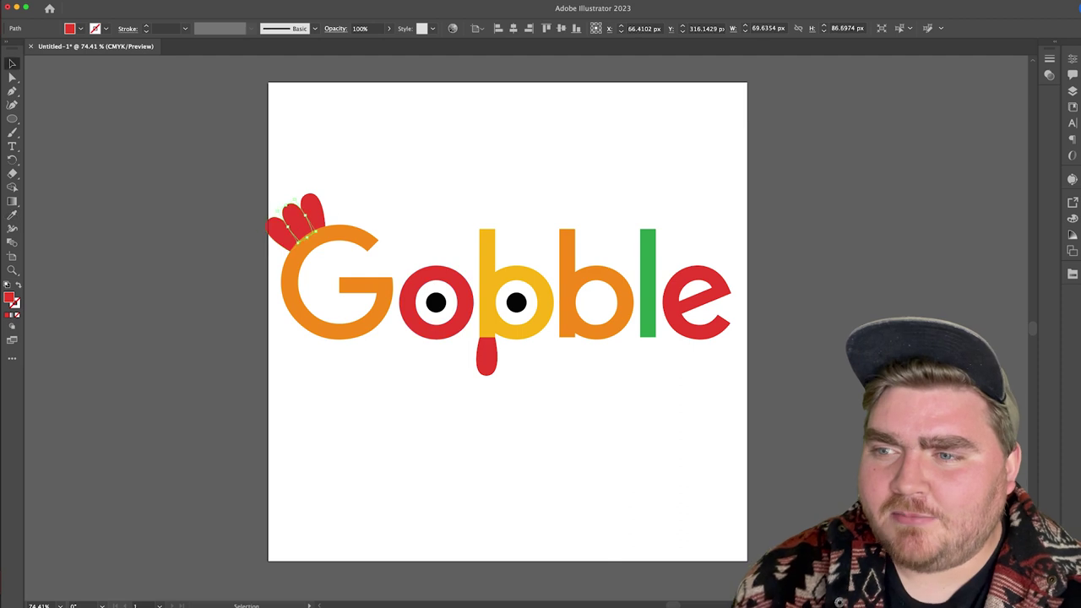
{"action": "key", "text": "i"}
{"action": "left_click", "coordinate": [493, 252]}
{"action": "key", "text": "v"}
Change the stacking order of the feather nearest the top of the G
{"action": "right_click", "coordinate": [317, 208]}
{"action": "mouse_move", "coordinate": [336, 432]}
{"action": "left_click", "coordinate": [429, 443]}
{"action": "key", "text": "i"}
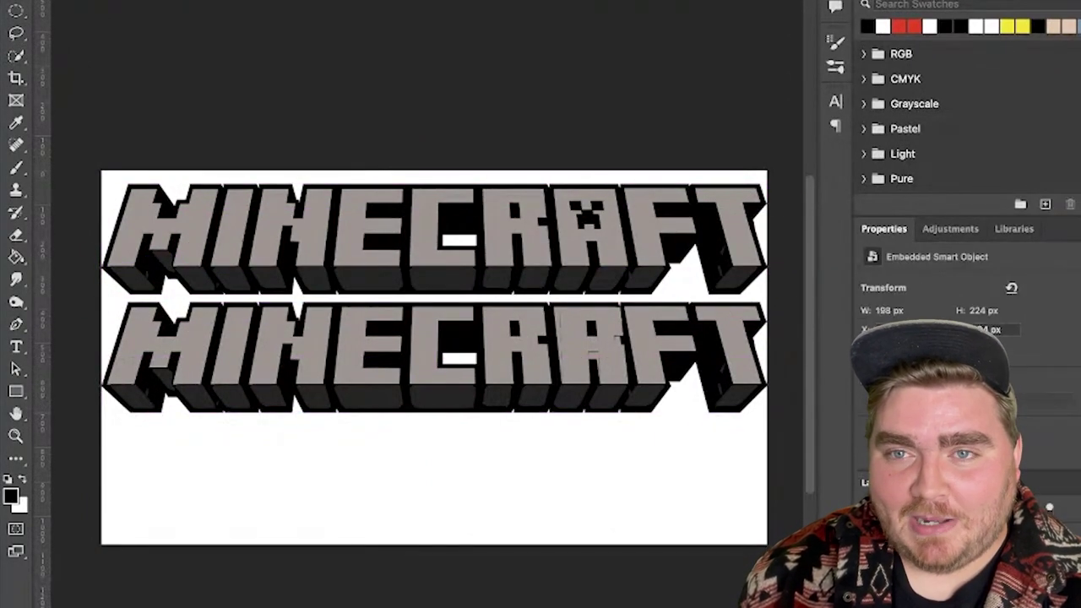
Transform the copied letter piece to fit over the A in the lower Minecraft logo
{"action": "key", "text": "super+t"}
{"action": "left_click_drag", "start_coordinate": [595, 306], "coordinate": [588, 307]}
{"action": "left_click_drag", "start_coordinate": [593, 383], "coordinate": [596, 383]}
{"action": "key", "text": "Return"}
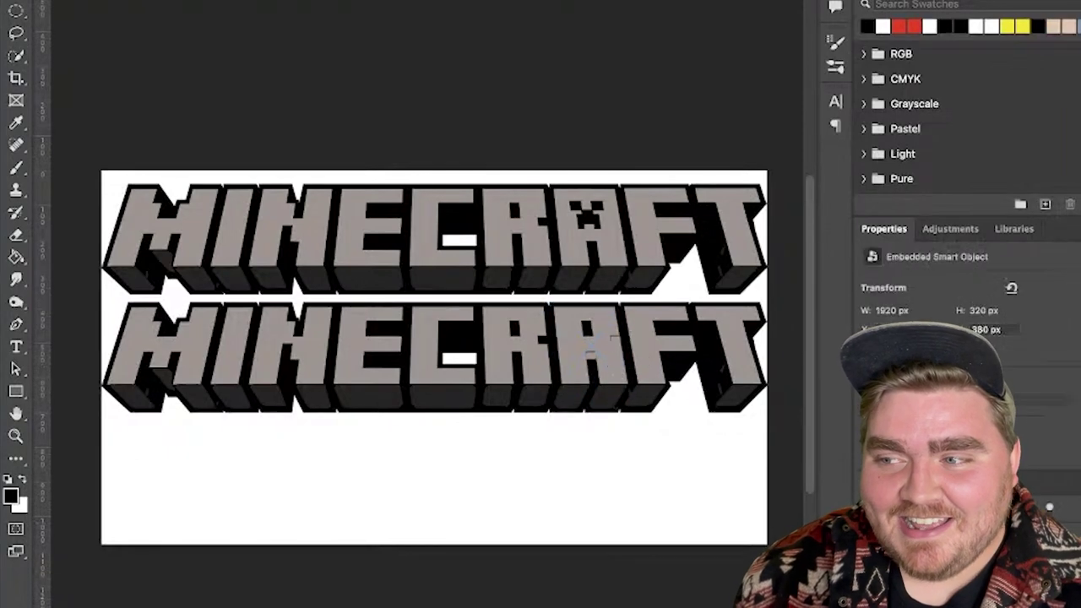
Touch up the lower logo's A with the Brush tool so it reads as an R
{"action": "key", "text": "b"}
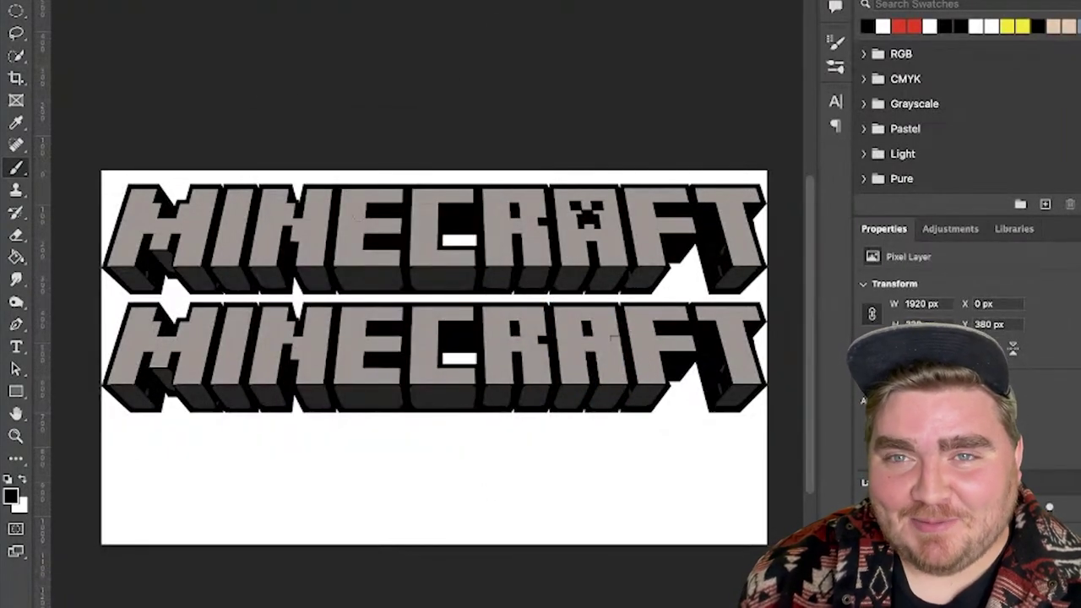
{"action": "left_click", "coordinate": [835, 42]}
{"action": "left_click", "coordinate": [835, 42]}
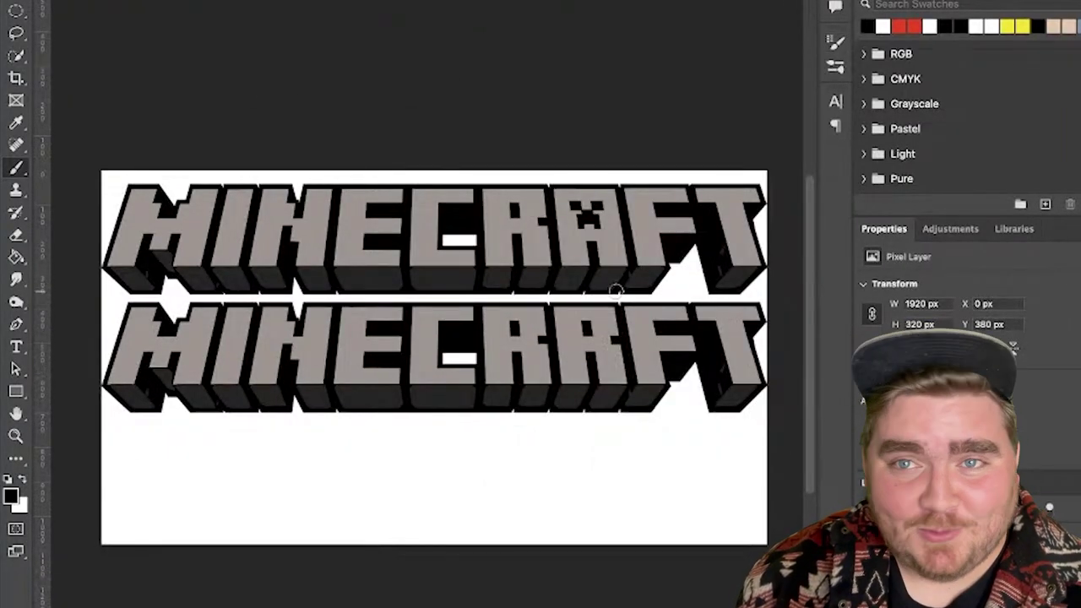
Set the foreground color to the grey of the lower logo's letter faces
{"action": "left_click", "coordinate": [17, 437]}
{"action": "left_click", "coordinate": [587, 353]}
{"action": "left_click_drag", "start_coordinate": [514, 244], "coordinate": [653, 229]}
{"action": "left_click", "coordinate": [17, 58]}
{"action": "left_click", "coordinate": [11, 497]}
{"action": "left_click", "coordinate": [463, 305]}
{"action": "key", "text": "Return"}
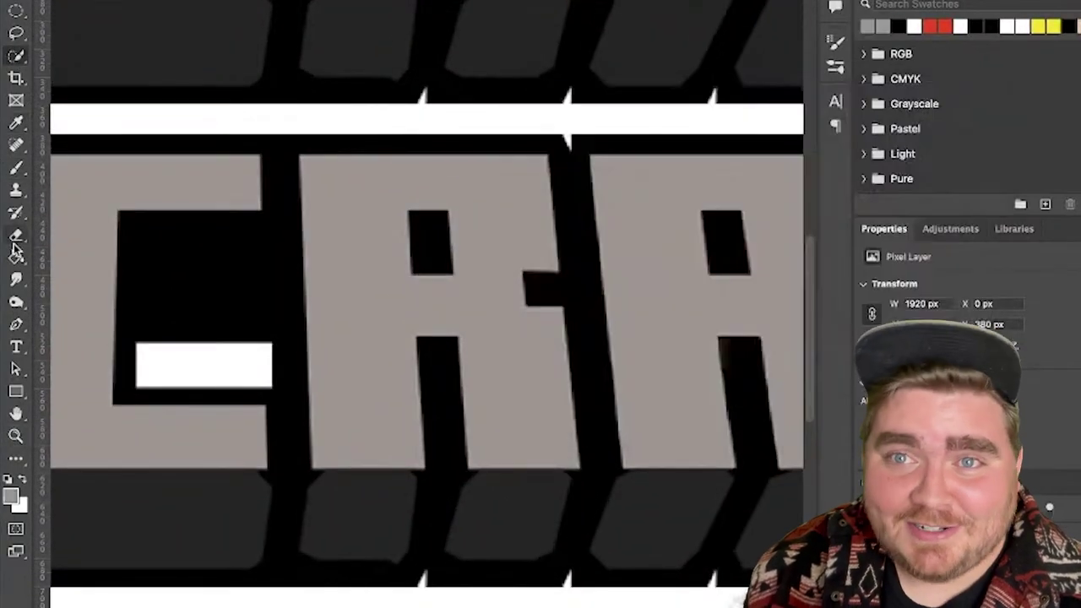
Draw a grey Pen shape over the first R's leg gap and side notch to make its face solid
{"action": "left_click", "coordinate": [16, 323]}
{"action": "left_click", "coordinate": [416, 468]}
{"action": "left_click", "coordinate": [487, 468]}
{"action": "left_click", "coordinate": [563, 318]}
{"action": "left_click", "coordinate": [554, 229]}
{"action": "left_click", "coordinate": [520, 232]}
{"action": "left_click", "coordinate": [497, 290]}
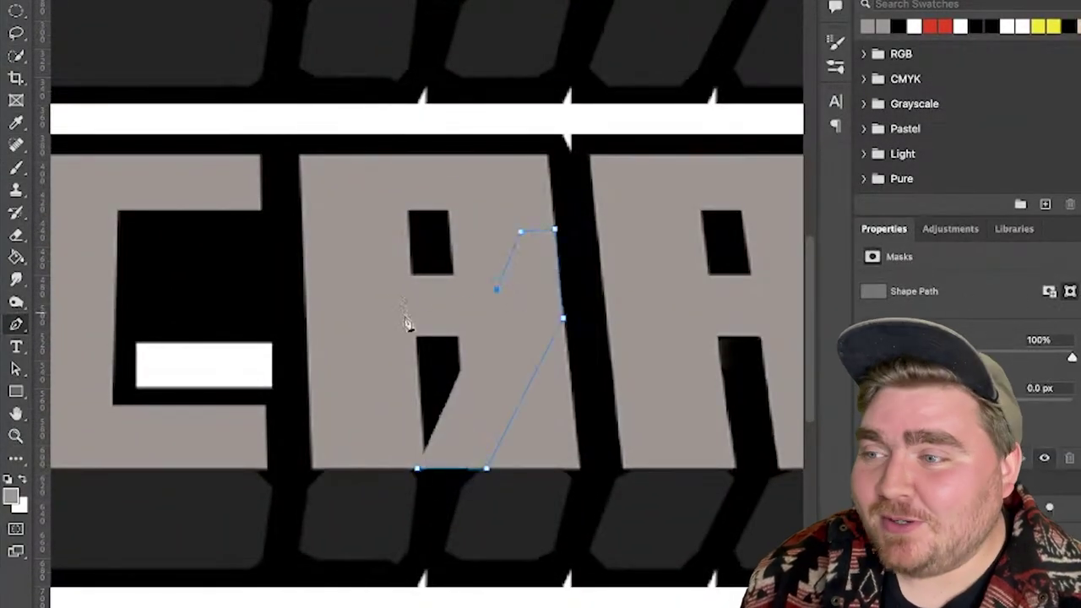
{"action": "left_click", "coordinate": [389, 324]}
{"action": "left_click", "coordinate": [417, 467]}
{"action": "key", "text": "v"}
{"action": "left_click", "coordinate": [543, 113]}
Draw a tall black four-sided counter with the Pen tool on the solid letter to form an O
{"action": "left_click", "coordinate": [7, 479]}
{"action": "left_click", "coordinate": [15, 323]}
{"action": "left_click", "coordinate": [409, 210]}
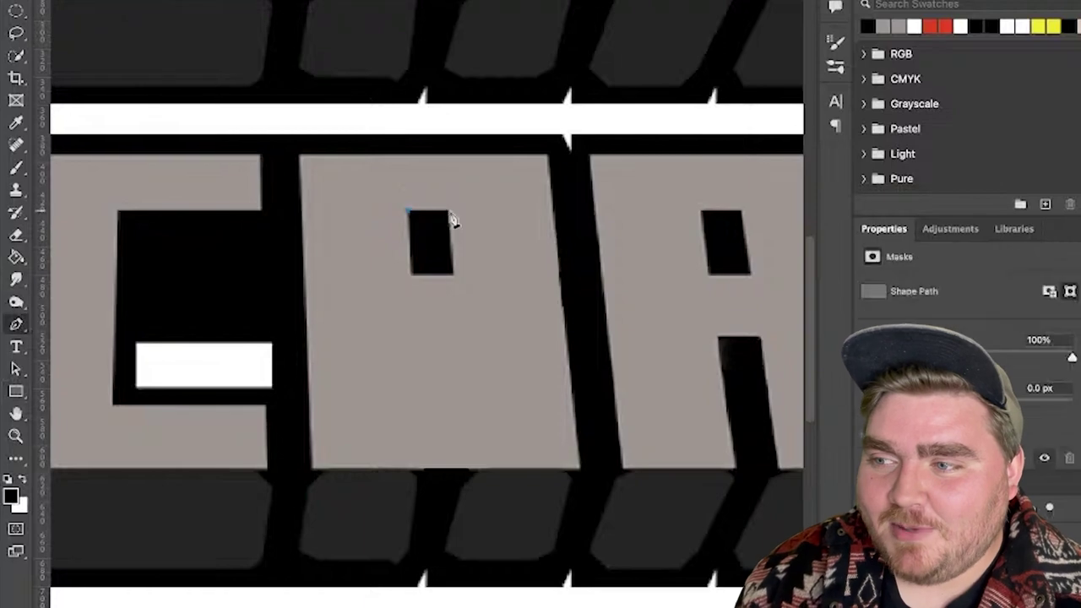
{"action": "left_click", "coordinate": [465, 410]}
{"action": "left_click", "coordinate": [418, 410]}
{"action": "left_click", "coordinate": [409, 211]}
{"action": "key", "text": "v"}
{"action": "left_click", "coordinate": [104, 49]}
Mask the upper logo down to its N with Quick Selection and move the letter over the lower logo's F
{"action": "left_click", "coordinate": [16, 436]}
{"action": "left_click_drag", "start_coordinate": [347, 306], "coordinate": [251, 304]}
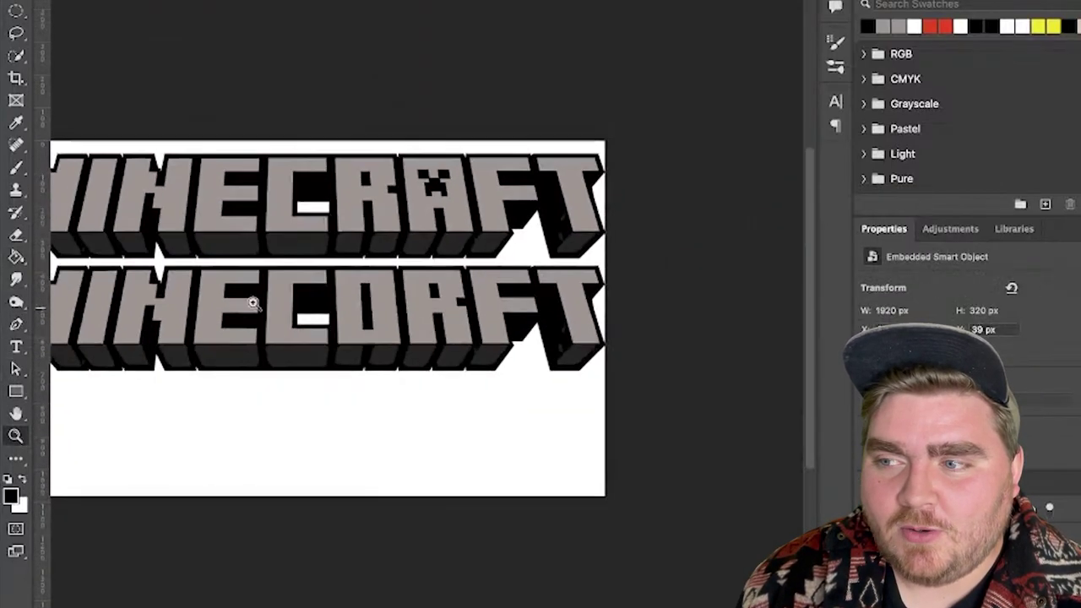
{"action": "scroll", "coordinate": [521, 345], "scroll_direction": "up", "scroll_amount": 2}
{"action": "left_click", "coordinate": [16, 55]}
{"action": "left_click", "coordinate": [170, 233]}
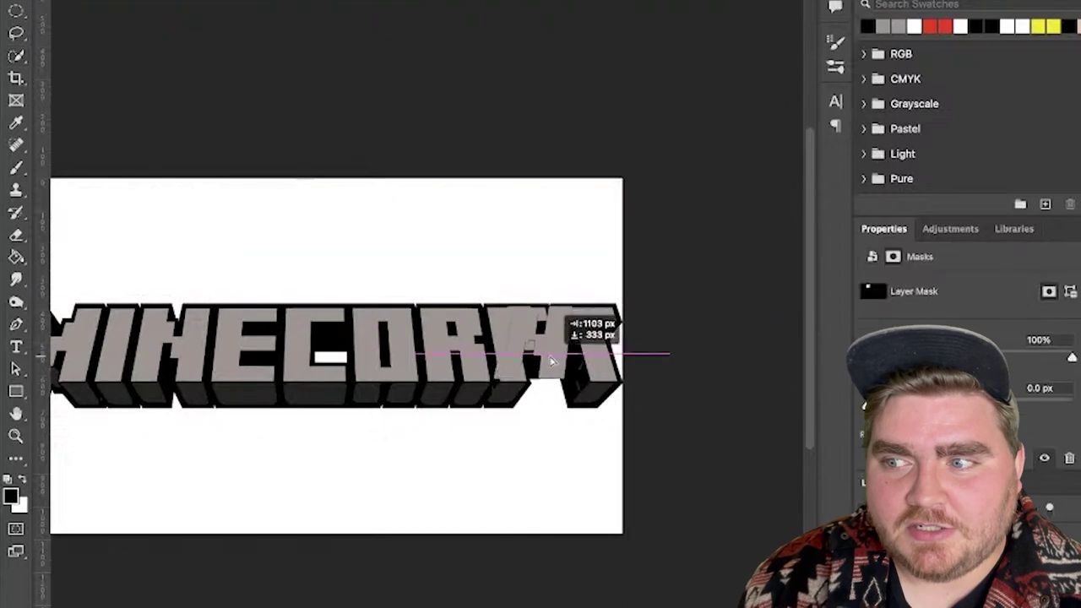
{"action": "right_click", "coordinate": [1039, 506]}
{"action": "left_click_drag", "start_coordinate": [560, 326], "coordinate": [524, 308]}
Skew the moved N with Free Transform to match the slant at the end of the wordmark
{"action": "left_click", "coordinate": [1047, 372]}
{"action": "key", "text": "super+t"}
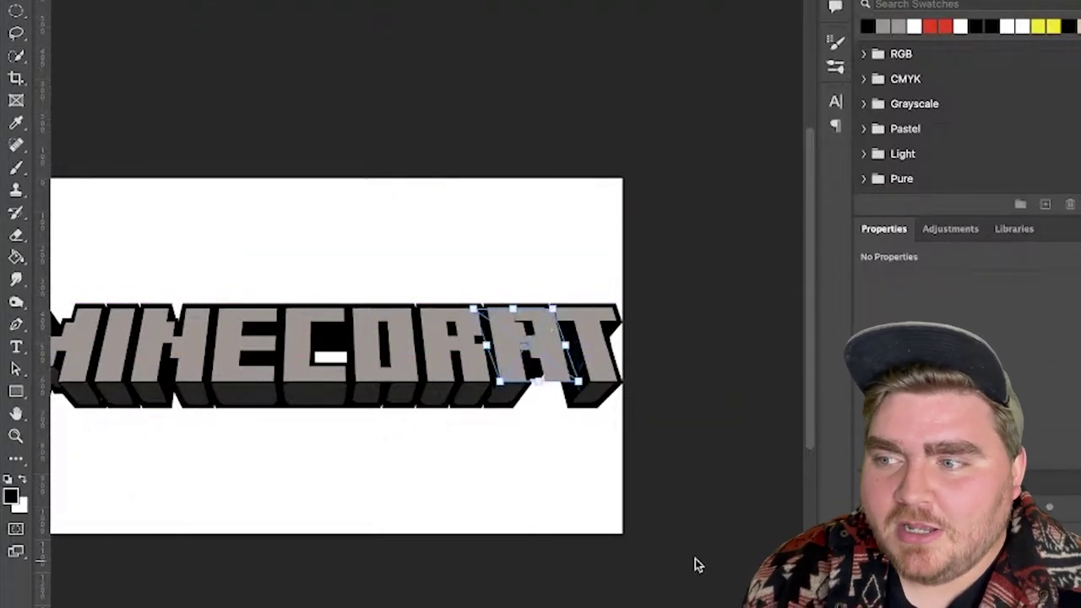
{"action": "left_click_drag", "start_coordinate": [540, 382], "coordinate": [539, 382]}
{"action": "key", "text": "Return"}
Isolate the T's dark side and extruded base on a masked copy using Quick Selection
{"action": "left_click", "coordinate": [542, 533]}
{"action": "left_click", "coordinate": [558, 360]}
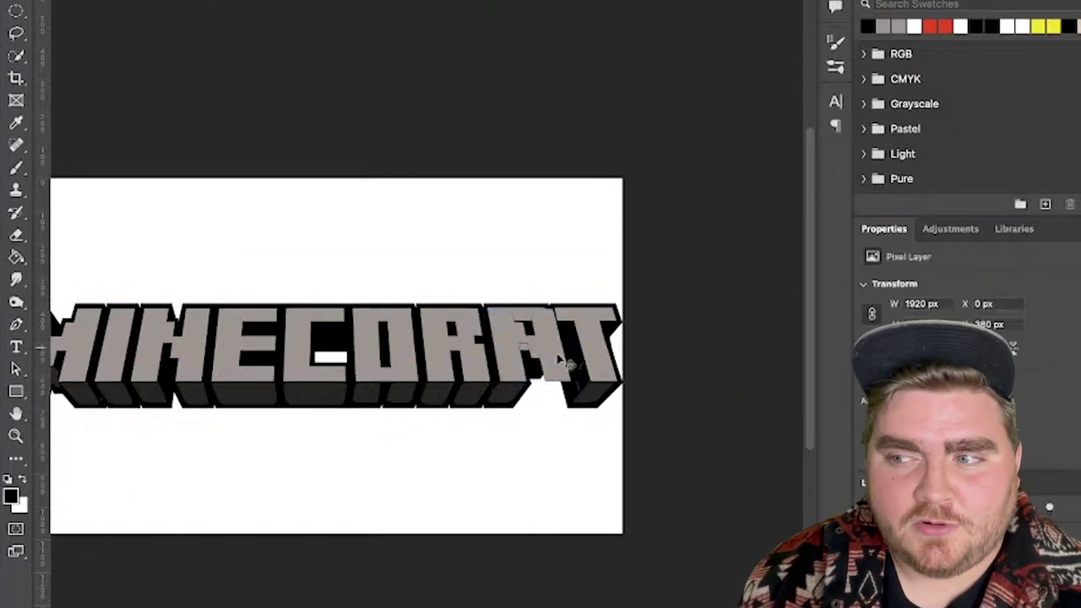
{"action": "key", "text": "w"}
{"action": "left_click_drag", "start_coordinate": [584, 318], "coordinate": [593, 391]}
{"action": "left_click_drag", "start_coordinate": [525, 393], "coordinate": [546, 368], "text": "alt"}
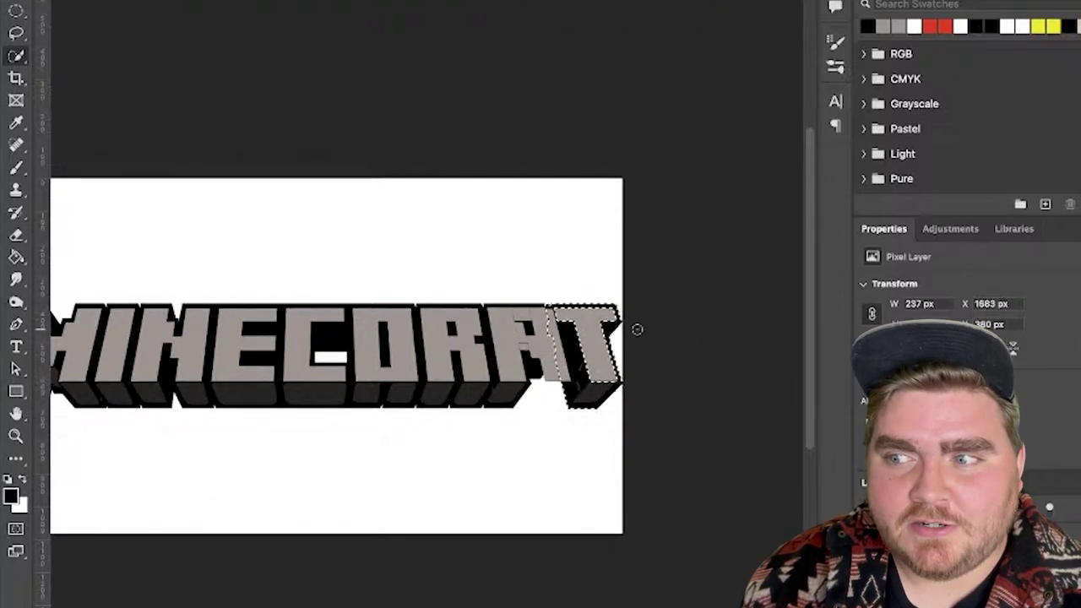
{"action": "key", "text": "ctrl+d"}
Erase the leftover F parts and black outline around the placed N with a smaller Eraser brush
{"action": "key", "text": "e"}
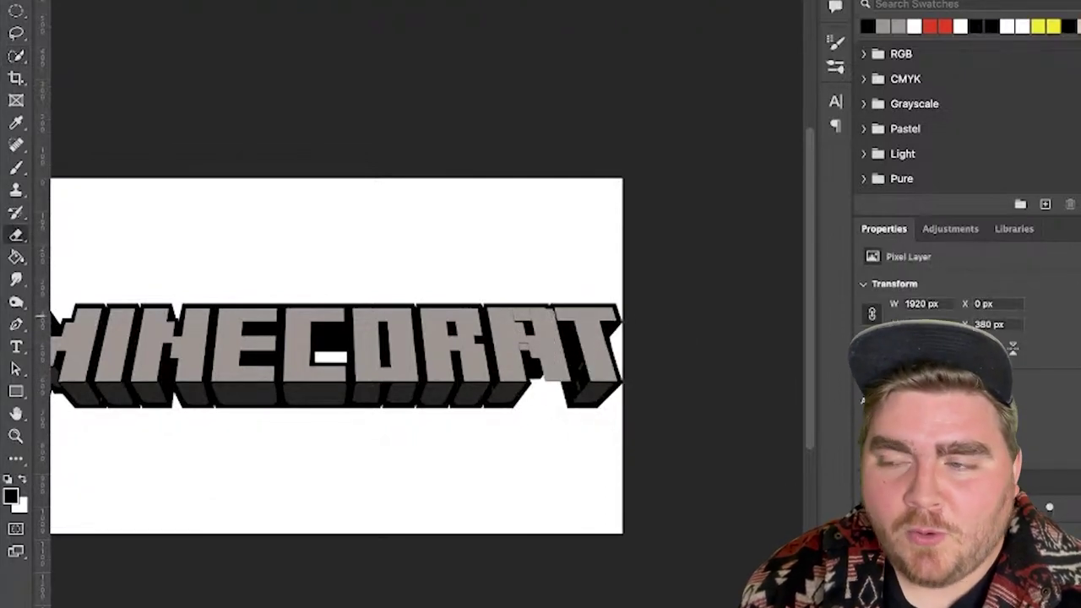
{"action": "left_click", "coordinate": [16, 436]}
{"action": "left_click", "coordinate": [583, 339]}
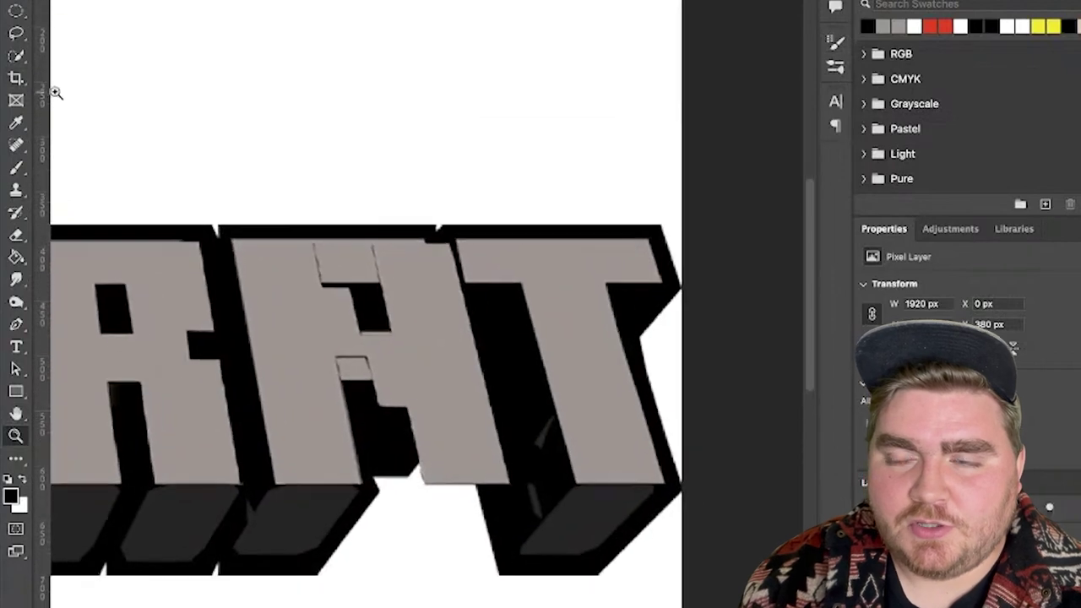
{"action": "left_click", "coordinate": [16, 235]}
{"action": "key", "text": "bracketleft"}
{"action": "key", "text": "bracketleft"}
{"action": "key", "text": "bracketleft"}
{"action": "key", "text": "bracketleft"}
{"action": "key", "text": "bracketleft"}
{"action": "key", "text": "bracketleft"}
{"action": "key", "text": "bracketleft"}
{"action": "mouse_move", "coordinate": [333, 223]}
{"action": "left_mouse_down"}
{"action": "mouse_move", "coordinate": [344, 309]}
{"action": "mouse_move", "coordinate": [435, 215]}
{"action": "mouse_move", "coordinate": [478, 404]}
{"action": "left_mouse_up"}
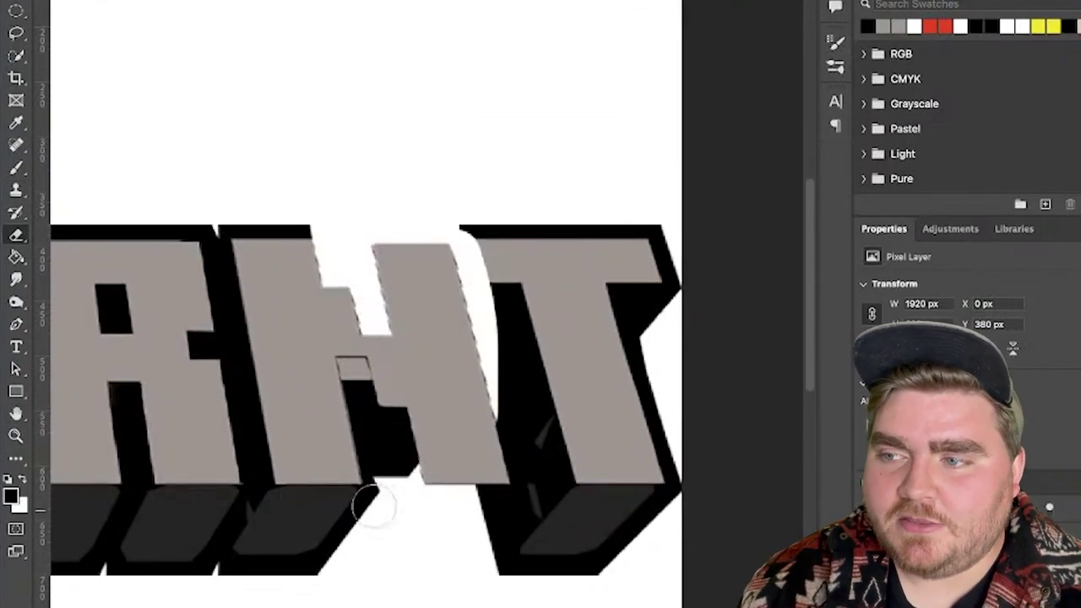
Erase the T's grey face and its outline beside the N
{"action": "key", "text": "z"}
{"action": "mouse_move", "coordinate": [373, 424]}
{"action": "left_mouse_down"}
{"action": "mouse_move", "coordinate": [239, 458]}
{"action": "mouse_move", "coordinate": [253, 450]}
{"action": "left_mouse_up"}
{"action": "scroll", "coordinate": [363, 406], "scroll_direction": "up", "scroll_amount": 4}
{"action": "key", "text": "b"}
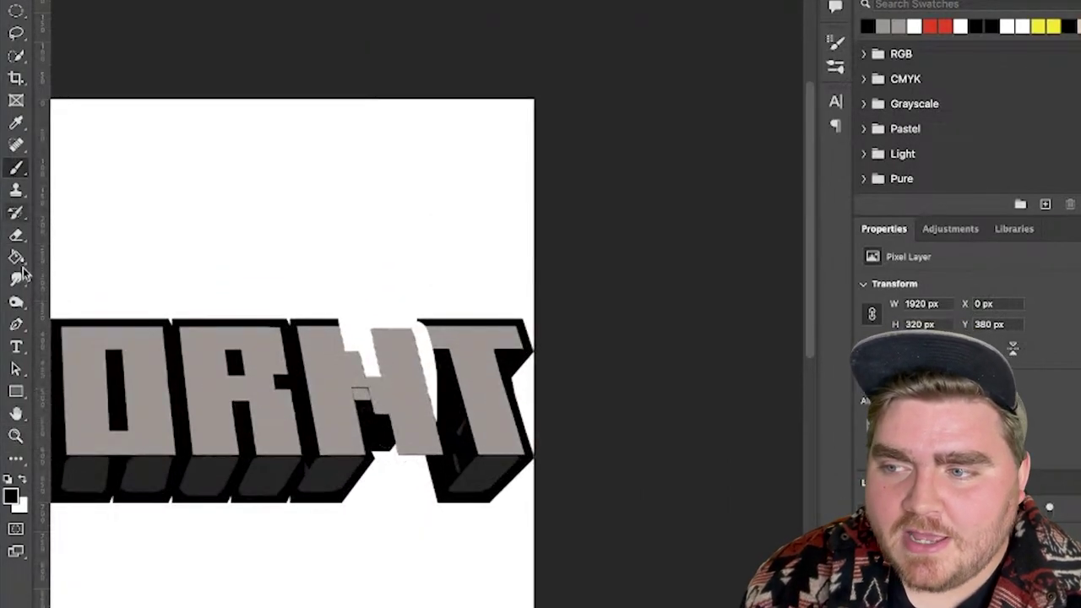
{"action": "left_click", "coordinate": [19, 237]}
{"action": "mouse_move", "coordinate": [436, 319]}
{"action": "left_mouse_down"}
{"action": "mouse_move", "coordinate": [480, 495]}
{"action": "mouse_move", "coordinate": [510, 355]}
{"action": "left_mouse_up"}
Move the masked copy of the T's extruded base 137 px left so it sits beneath the N's outer leg
{"action": "key", "text": "v"}
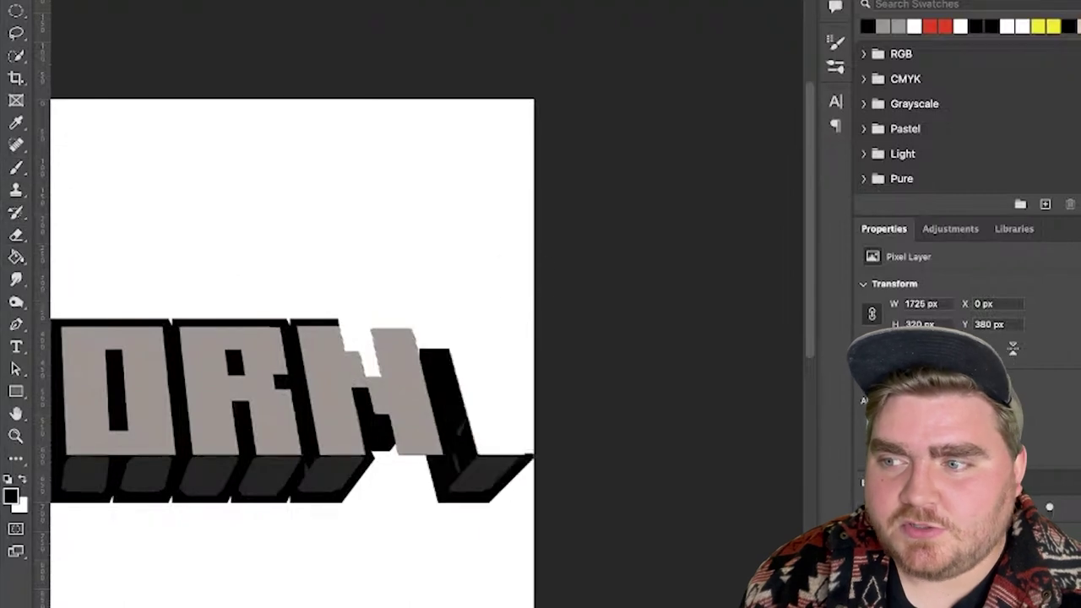
{"action": "mouse_move", "coordinate": [504, 476]}
{"action": "left_mouse_down"}
{"action": "mouse_move", "coordinate": [416, 475]}
{"action": "mouse_move", "coordinate": [426, 475]}
{"action": "left_mouse_up"}
{"action": "left_click", "coordinate": [519, 533]}
{"action": "key", "text": "v"}
{"action": "left_click", "coordinate": [390, 489]}
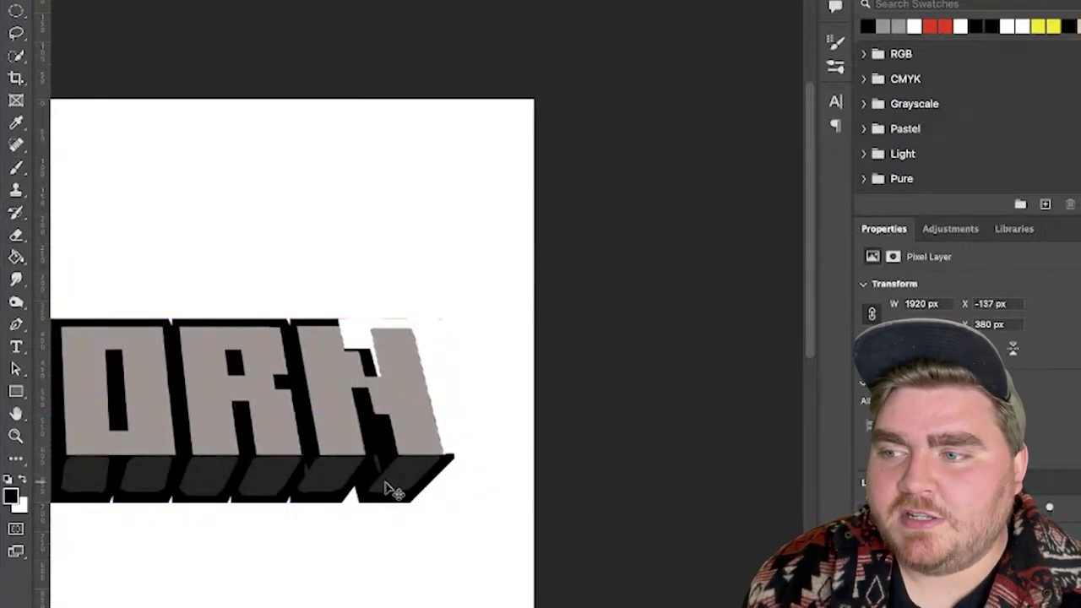
Try a black outside Stroke layer style around the final N
{"action": "key", "text": "z"}
{"action": "mouse_move", "coordinate": [389, 407]}
{"action": "left_mouse_down"}
{"action": "mouse_move", "coordinate": [325, 406]}
{"action": "mouse_move", "coordinate": [460, 397]}
{"action": "left_mouse_up"}
{"action": "key", "text": "b"}
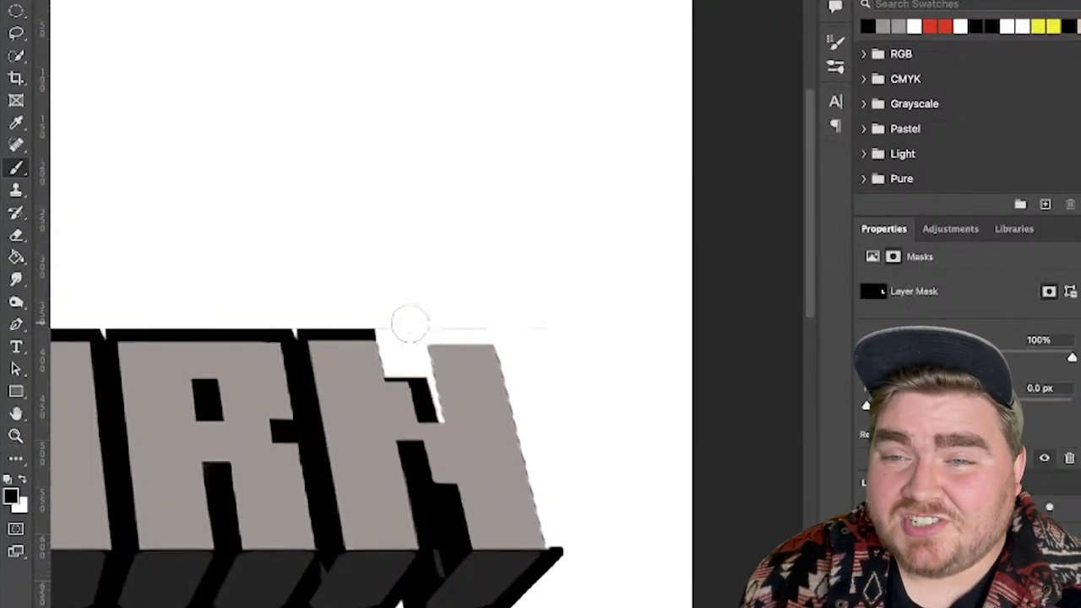
{"action": "left_click", "coordinate": [495, 362], "text": "super"}
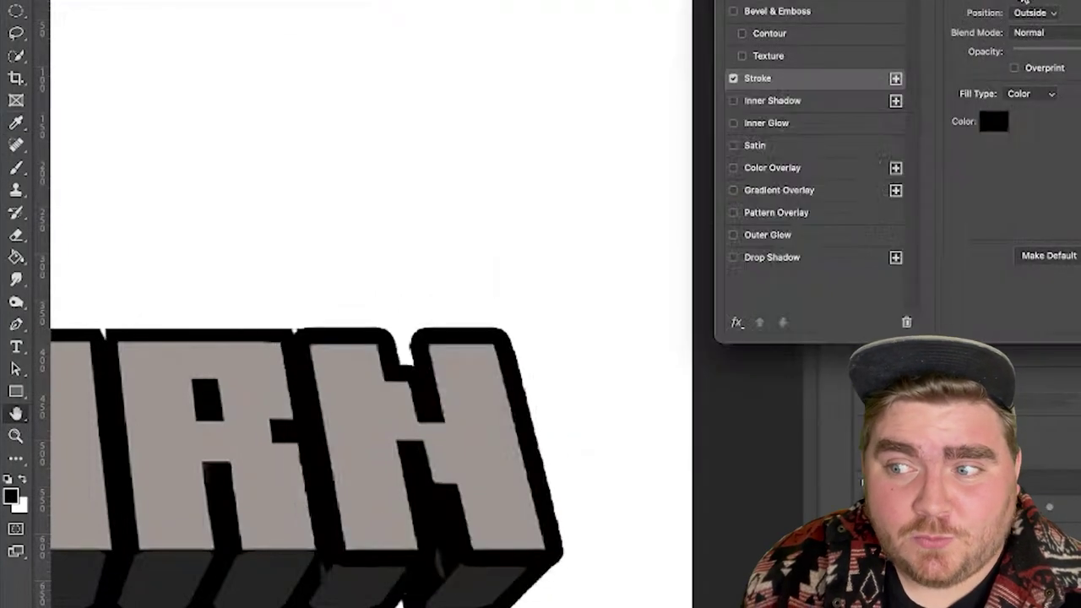
{"action": "key", "text": "Escape"}
Draw a black Pen shape as the final N's outline, following its upper notch, top edge and outer side
{"action": "key", "text": "p"}
{"action": "left_click", "coordinate": [375, 329]}
{"action": "left_click", "coordinate": [387, 329]}
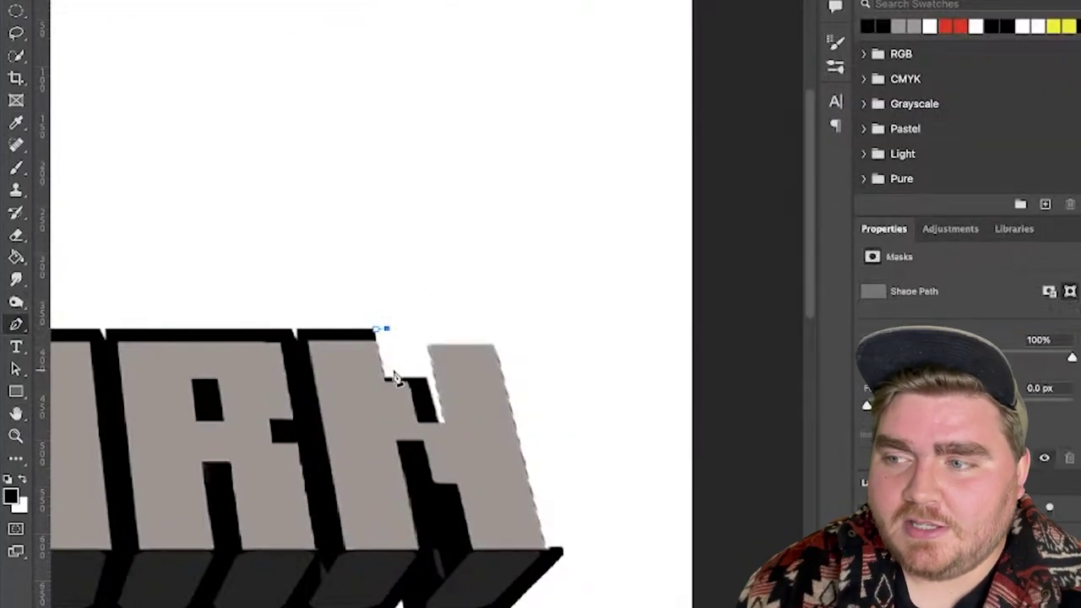
{"action": "left_click", "coordinate": [394, 369]}
{"action": "left_click", "coordinate": [421, 368]}
{"action": "left_click", "coordinate": [417, 334]}
{"action": "key", "text": "super+z"}
{"action": "key", "text": "super+z"}
{"action": "left_click", "coordinate": [419, 369]}
{"action": "left_click", "coordinate": [412, 334]}
{"action": "left_click", "coordinate": [503, 333]}
{"action": "left_click", "coordinate": [562, 549]}
{"action": "left_click", "coordinate": [544, 552]}
{"action": "left_click", "coordinate": [510, 497]}
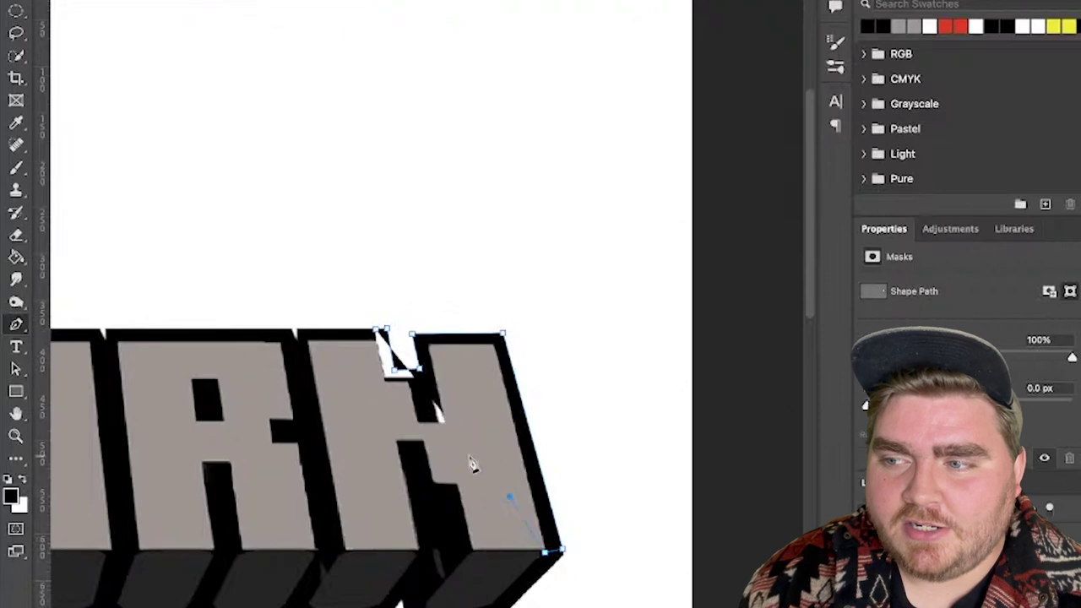
{"action": "left_click", "coordinate": [465, 454]}
{"action": "left_click", "coordinate": [379, 330]}
{"action": "key", "text": "v"}
Draw a small black four-sided Pen patch to complete the outline at the upper corner of the N's first stem
{"action": "left_click", "coordinate": [16, 324]}
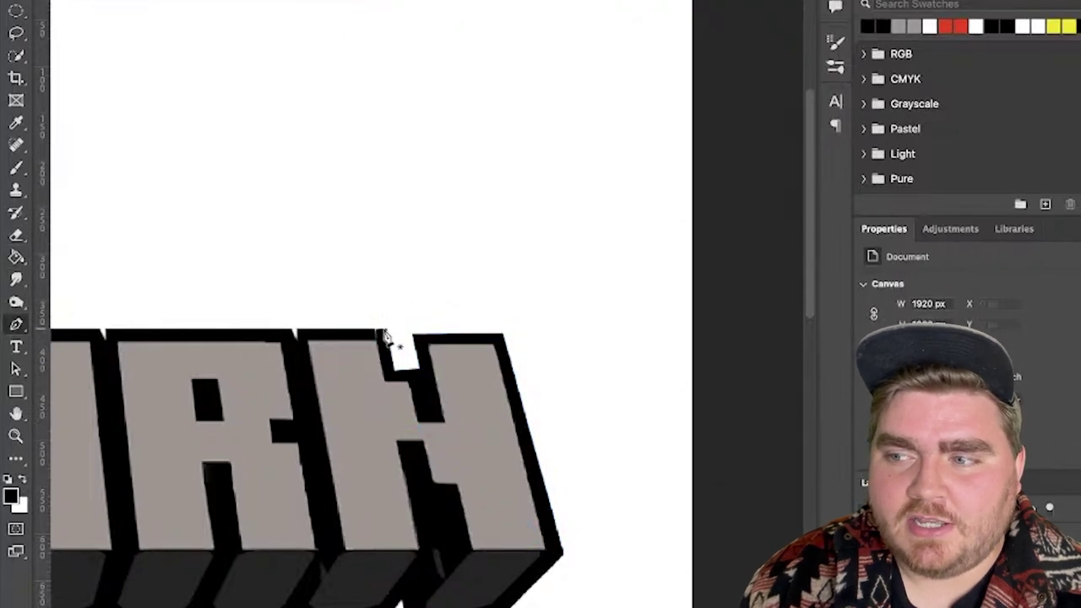
{"action": "left_click", "coordinate": [388, 330]}
{"action": "left_click", "coordinate": [356, 328]}
{"action": "left_click", "coordinate": [354, 349]}
{"action": "left_click", "coordinate": [385, 350]}
{"action": "left_click", "coordinate": [388, 329]}
{"action": "key", "text": "v"}
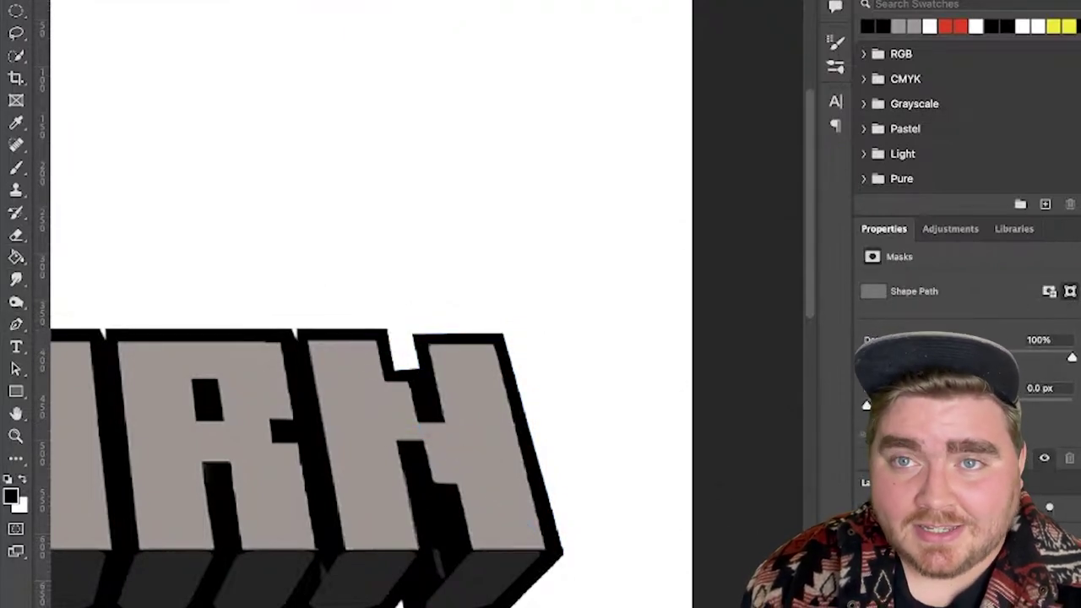
Draw a black triangular Pen shape to fill the notch between the N's two stems
{"action": "left_click", "coordinate": [15, 329]}
{"action": "left_click", "coordinate": [413, 334]}
{"action": "left_click", "coordinate": [389, 370]}
{"action": "left_click", "coordinate": [426, 381]}
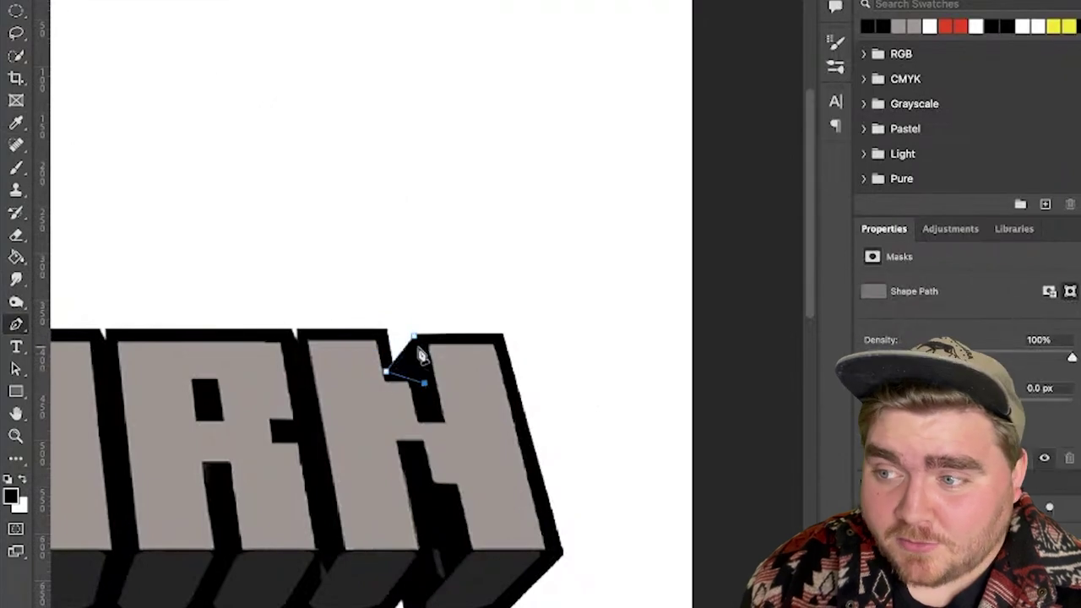
{"action": "left_click", "coordinate": [413, 335]}
{"action": "key", "text": "v"}
Add a black Pen shape along the upper edge of the N's second stem to thicken its outline
{"action": "key", "text": "z"}
{"action": "left_click_drag", "start_coordinate": [439, 361], "coordinate": [540, 297]}
{"action": "key", "text": "v"}
{"action": "key", "text": "p"}
{"action": "left_click", "coordinate": [428, 268]}
{"action": "left_click", "coordinate": [523, 267]}
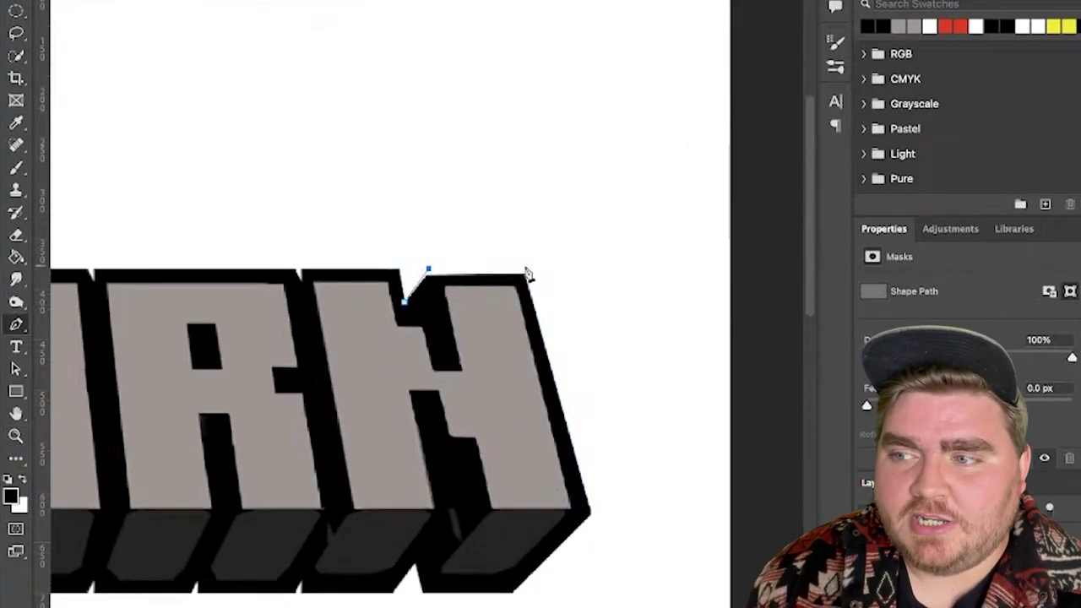
{"action": "left_click", "coordinate": [526, 290]}
{"action": "key", "text": "v"}
Group the MINECORN wordmark's layers and merge the group into a single pixel layer
{"action": "left_click", "coordinate": [235, 37]}
{"action": "key", "text": "z"}
{"action": "left_click_drag", "start_coordinate": [314, 370], "coordinate": [212, 363]}
{"action": "left_click_drag", "start_coordinate": [338, 347], "coordinate": [667, 327]}
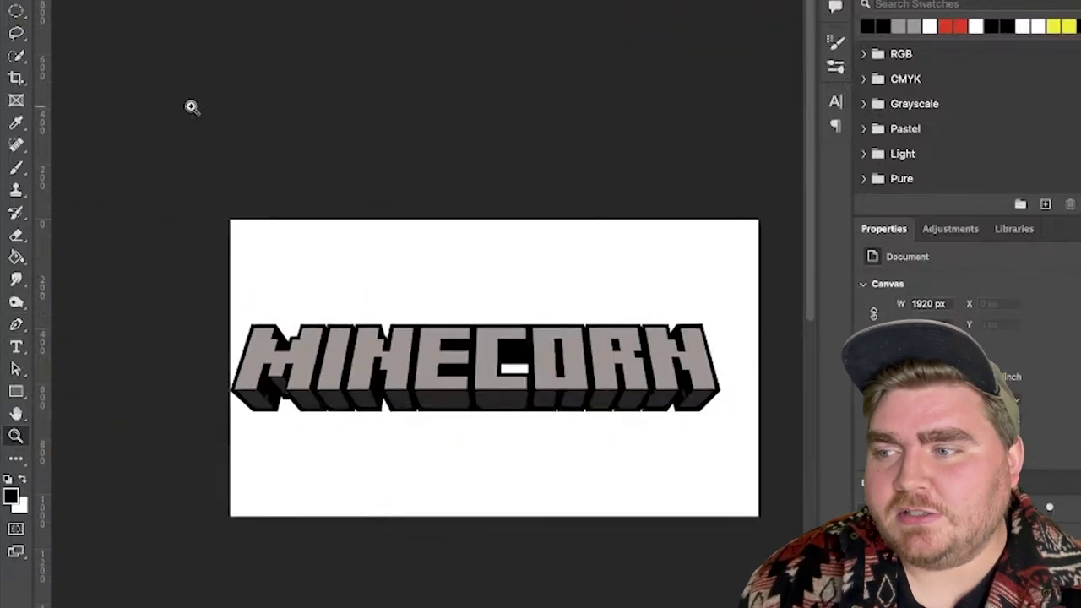
{"action": "left_click", "coordinate": [937, 541]}
{"action": "left_click", "coordinate": [955, 540]}
{"action": "left_click", "coordinate": [954, 583], "text": "shift"}
{"action": "key", "text": "super+g"}
{"action": "right_click", "coordinate": [972, 541]}
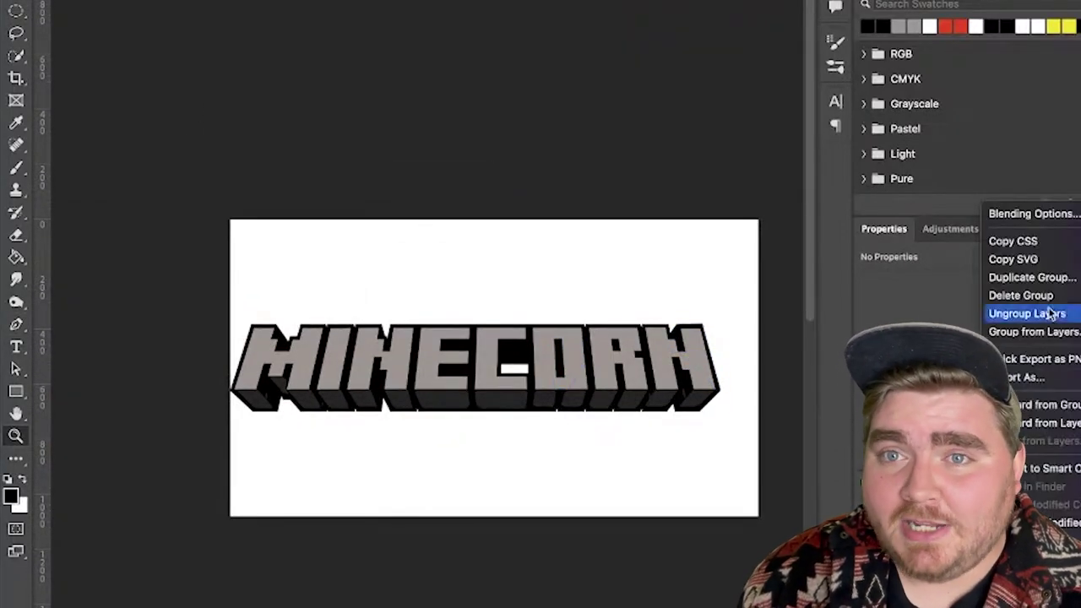
{"action": "left_click", "coordinate": [1013, 591]}
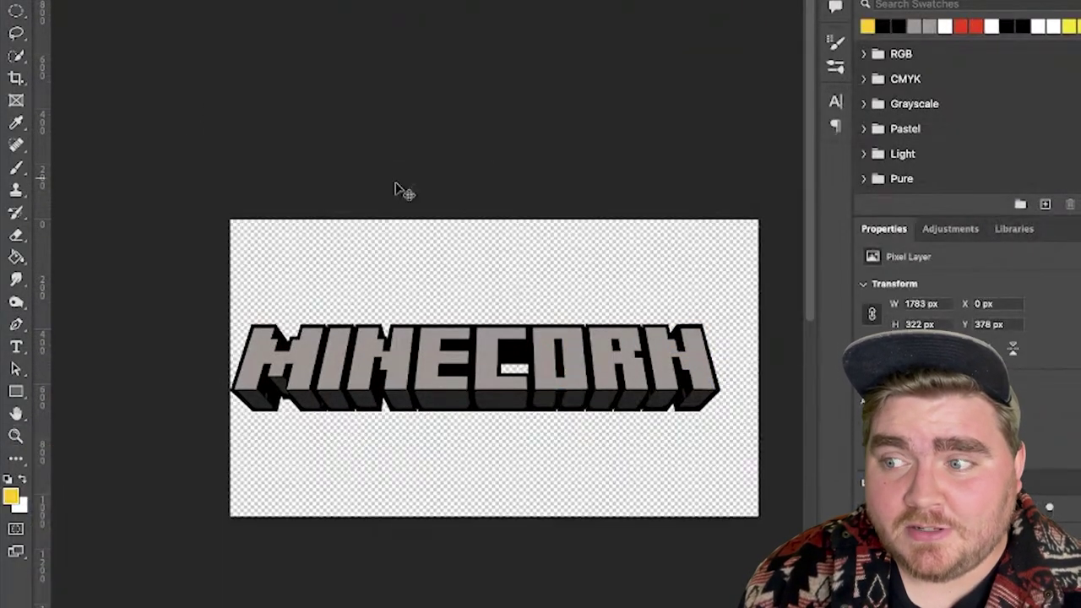
Fill the grey faces of the MINECORN letters with yellow using the Paint Bucket
{"action": "key", "text": "g"}
{"action": "left_click", "coordinate": [278, 359]}
{"action": "left_click", "coordinate": [380, 359]}
{"action": "left_click", "coordinate": [444, 359]}
{"action": "left_click", "coordinate": [557, 359]}
{"action": "left_click", "coordinate": [621, 358]}
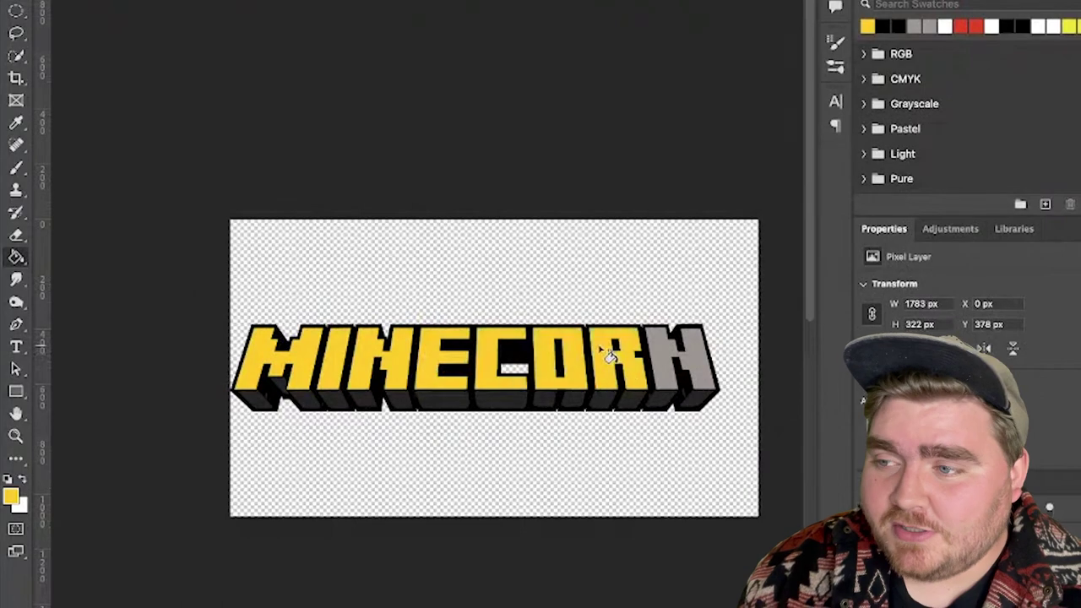
{"action": "left_click", "coordinate": [680, 359]}
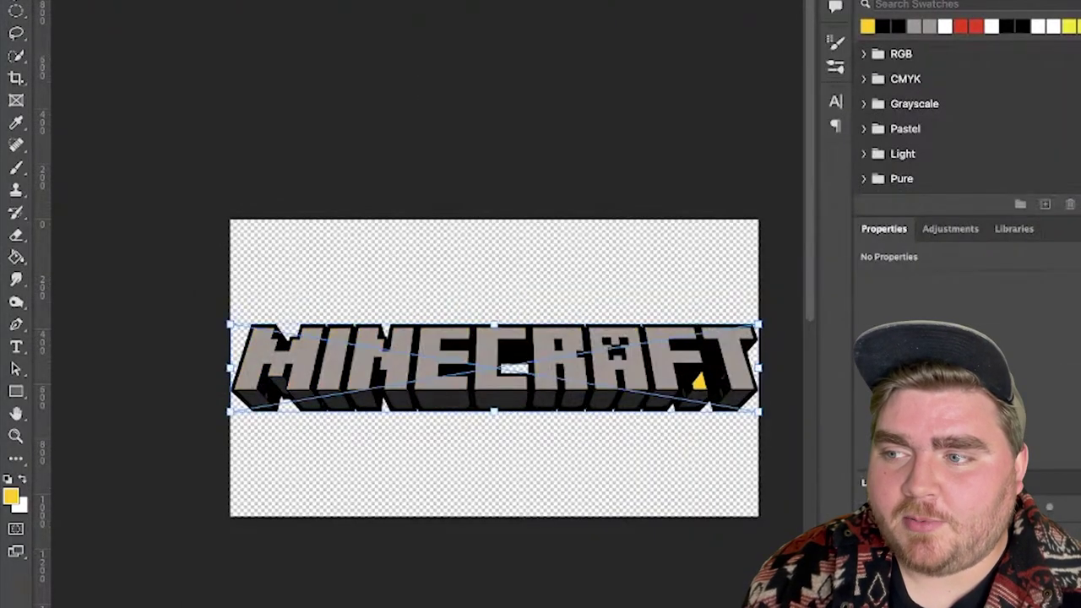
Place the original Minecraft logo over the artwork and reduce it to the creeper face on the R
{"action": "key", "text": "Return"}
{"action": "key", "text": "w"}
{"action": "key", "text": "Delete"}
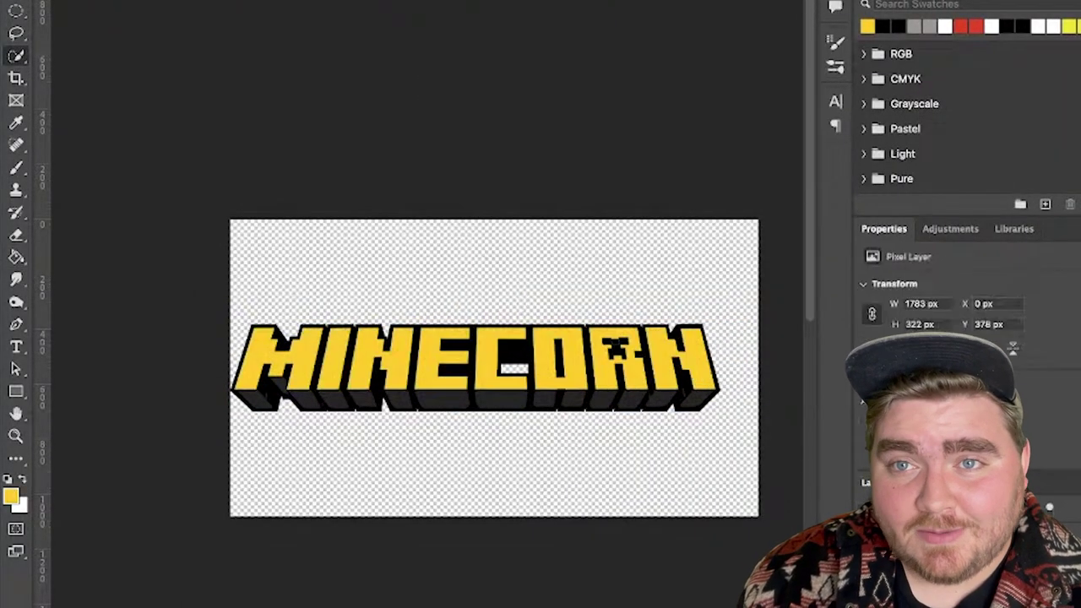
Set the foreground color to green #2ec500
{"action": "key", "text": "b"}
{"action": "left_click", "coordinate": [12, 498]}
{"action": "left_click", "coordinate": [776, 284]}
{"action": "left_click", "coordinate": [777, 290]}
{"action": "left_click_drag", "start_coordinate": [757, 211], "coordinate": [757, 186]}
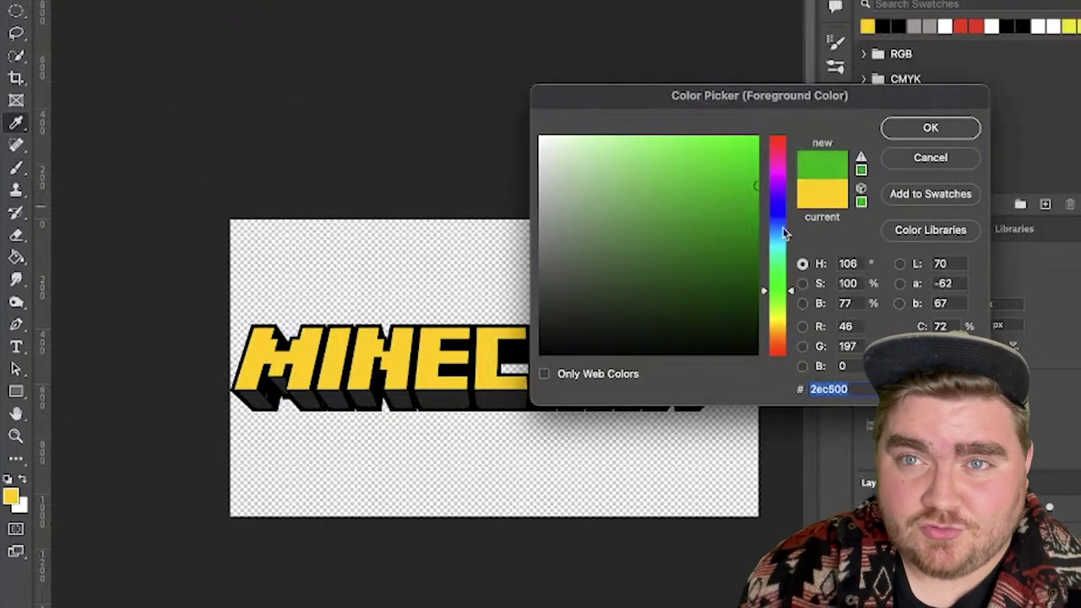
{"action": "key", "text": "Return"}
Fill the dark extruded bases beneath the letters M, I, N and E with green using the Paint Bucket
{"action": "key", "text": "g"}
{"action": "left_click", "coordinate": [255, 402]}
{"action": "left_click", "coordinate": [303, 400]}
{"action": "left_click", "coordinate": [335, 401]}
{"action": "left_click", "coordinate": [365, 400]}
{"action": "left_click", "coordinate": [399, 401]}
{"action": "left_click", "coordinate": [443, 400]}
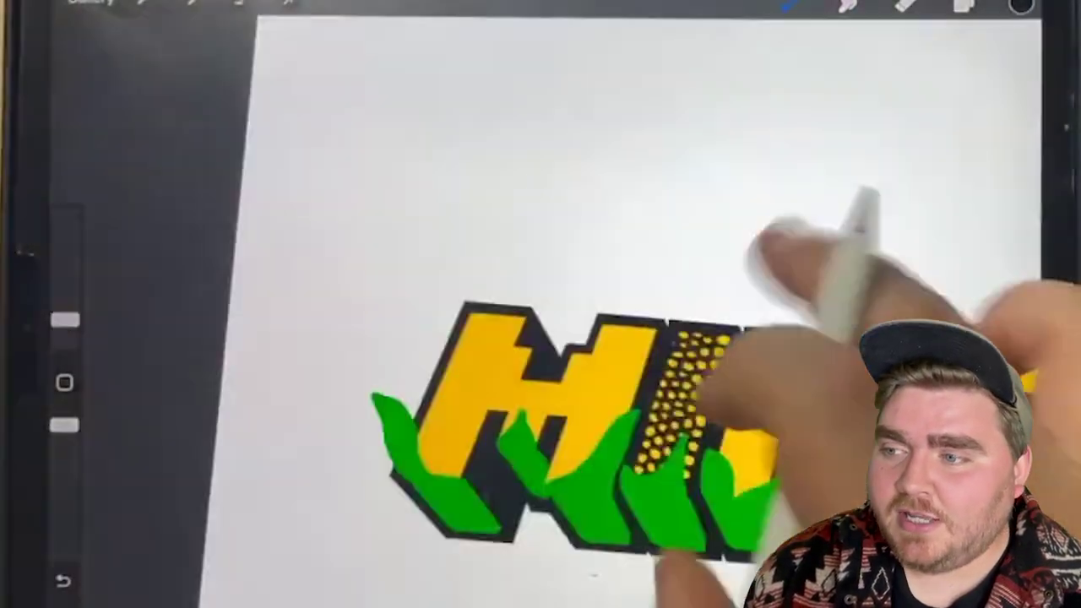
{"action": "left_click", "coordinate": [906, 5]}
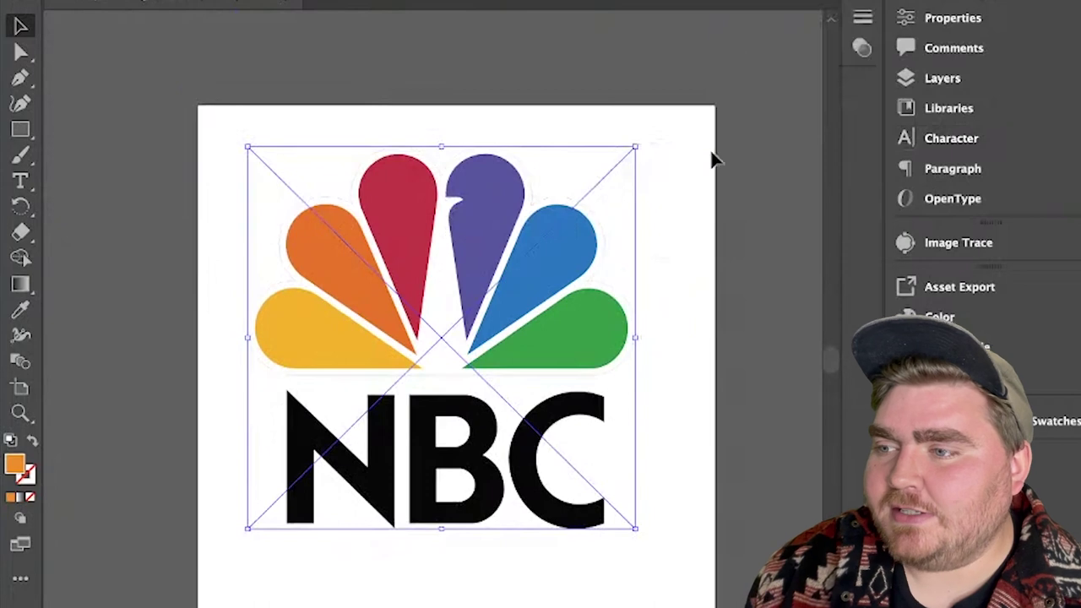
Switch to Illustrator and image-trace the NBC logo in Color mode with a Limited palette and 30 colors, expanding the result
{"action": "left_click", "coordinate": [980, 244]}
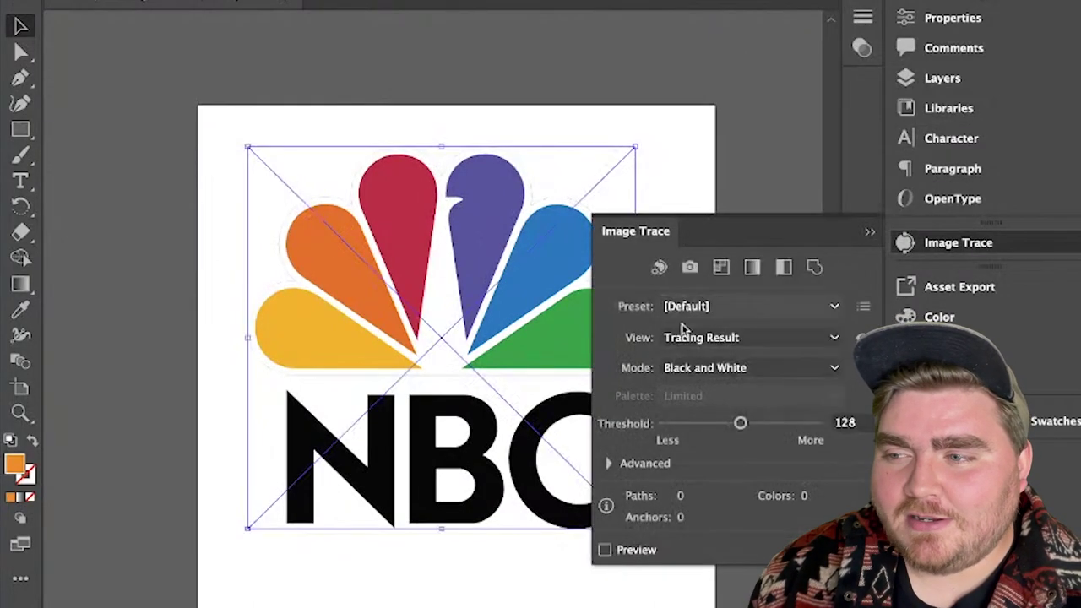
{"action": "left_click", "coordinate": [836, 549]}
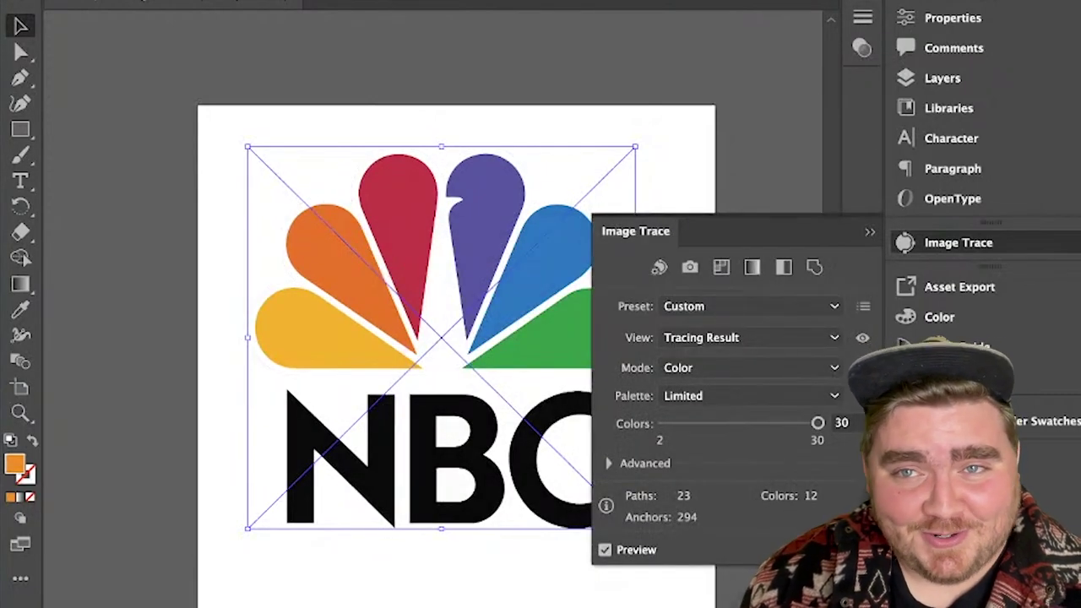
{"action": "left_click", "coordinate": [647, 131]}
Isolate the traced logo group and delete its white background shapes
{"action": "double_click", "coordinate": [623, 163]}
{"action": "left_click", "coordinate": [870, 232]}
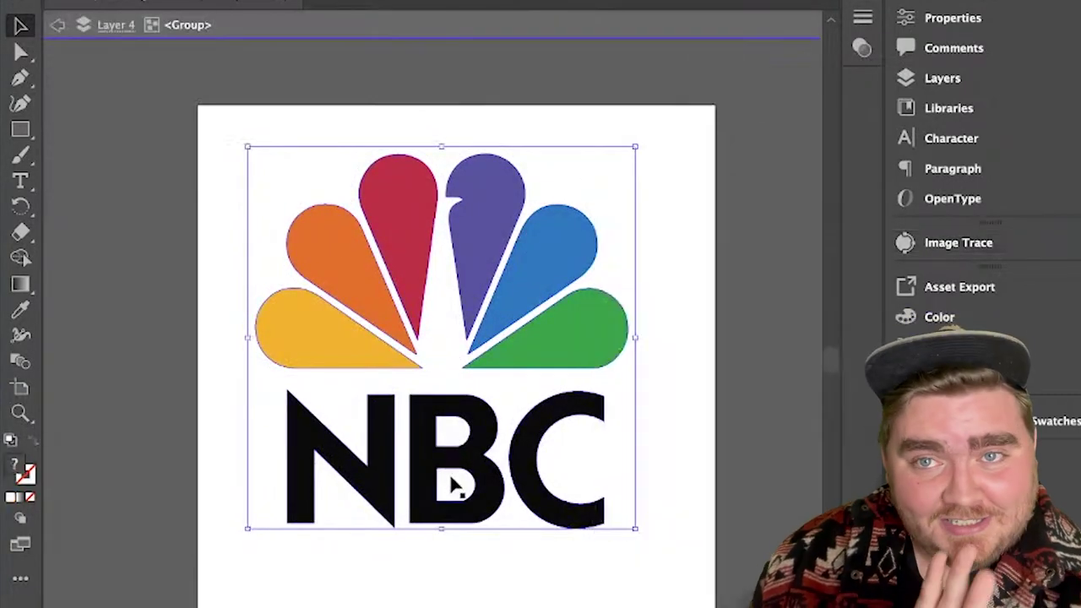
{"action": "double_click", "coordinate": [665, 393]}
Ungroup the traced NBC logo and delete the letter C
{"action": "left_click", "coordinate": [341, 330]}
{"action": "right_click", "coordinate": [341, 331]}
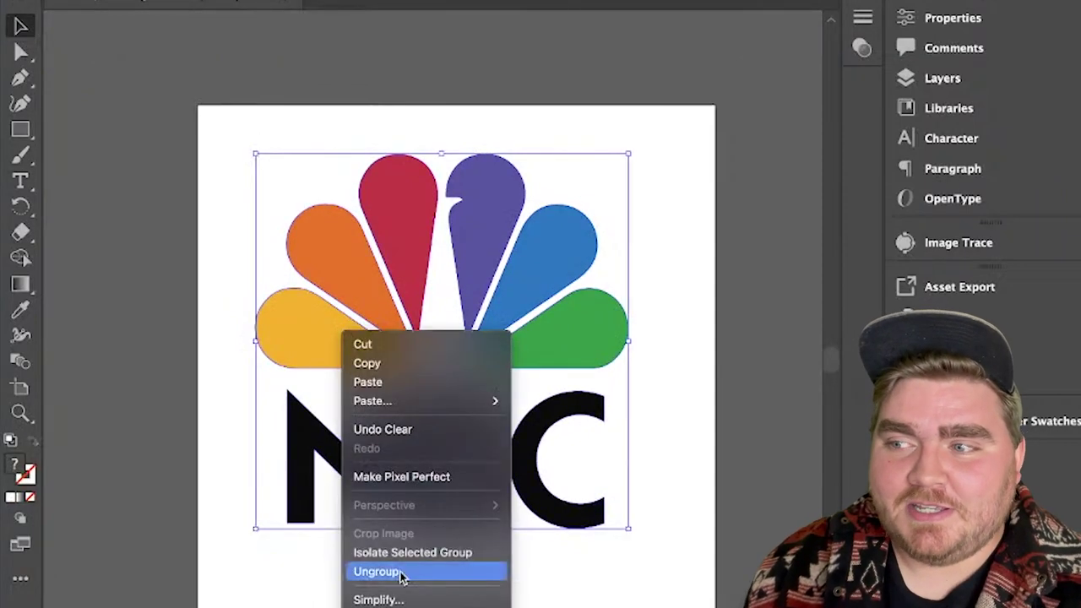
{"action": "left_click", "coordinate": [402, 571]}
{"action": "left_click", "coordinate": [586, 415]}
{"action": "key", "text": "Delete"}
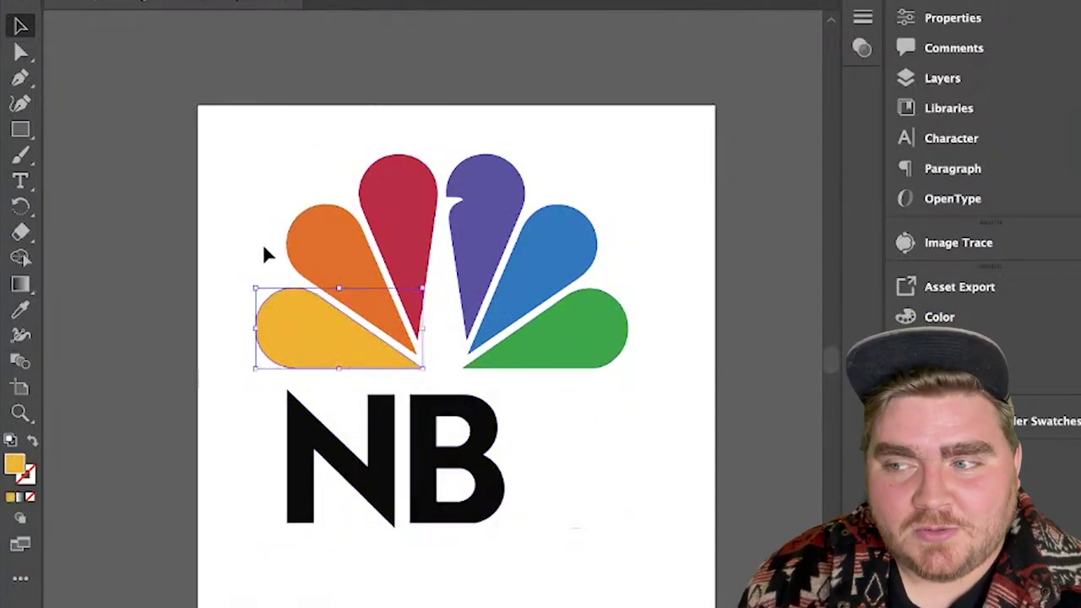
Recolor the logo's red feather with a brown fill
{"action": "left_click", "coordinate": [308, 241]}
{"action": "left_click", "coordinate": [388, 181]}
{"action": "double_click", "coordinate": [15, 464]}
{"action": "left_click", "coordinate": [384, 227]}
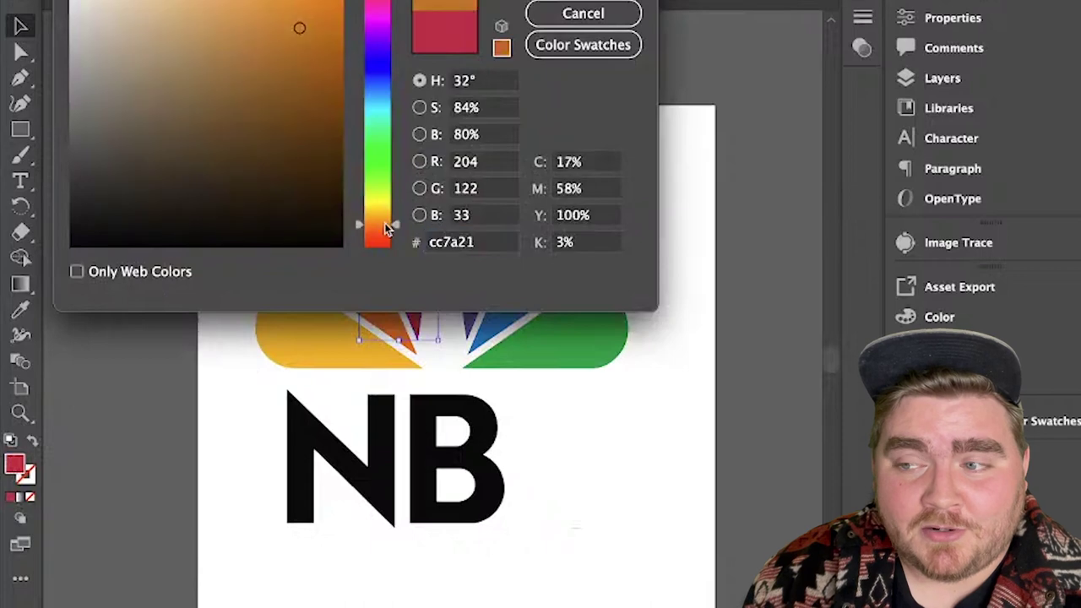
{"action": "left_click_drag", "start_coordinate": [289, 86], "coordinate": [278, 65]}
{"action": "key", "text": "Return"}
Recolor the purple feather with the yellow of the lowest feather, and the blue feather with the orange feather's color
{"action": "left_click", "coordinate": [465, 210]}
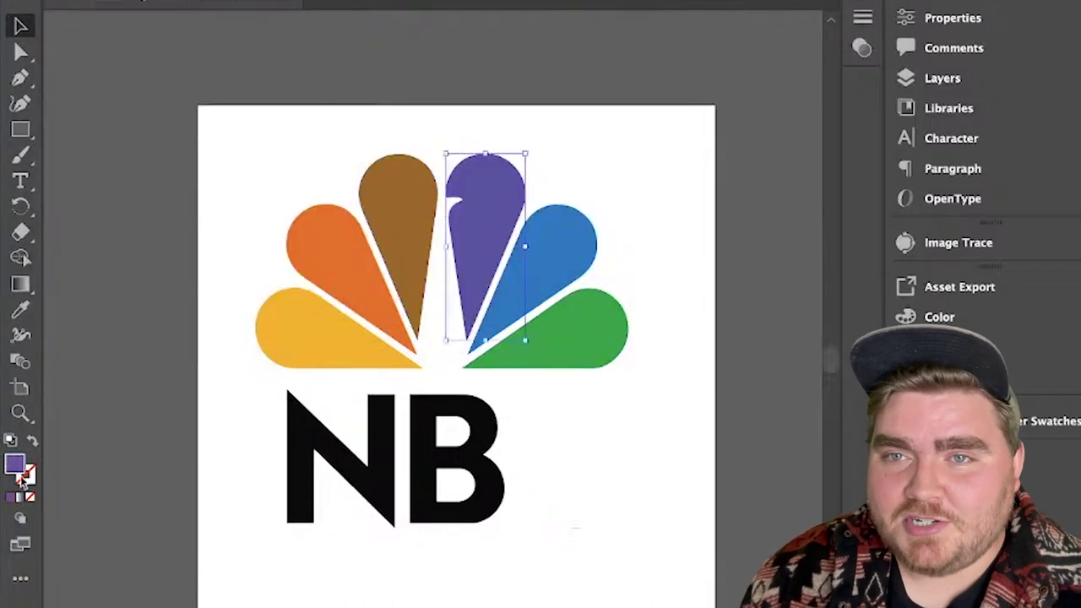
{"action": "left_click", "coordinate": [21, 311]}
{"action": "left_click", "coordinate": [329, 334]}
{"action": "key", "text": "v"}
{"action": "left_click", "coordinate": [549, 235]}
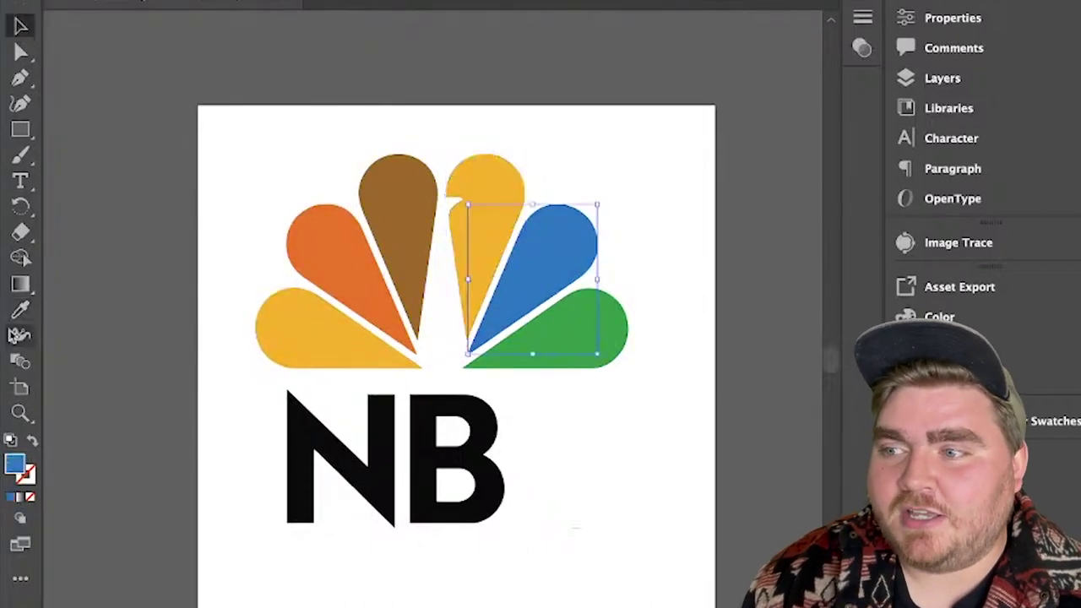
{"action": "left_click", "coordinate": [21, 311]}
{"action": "left_click", "coordinate": [323, 248]}
{"action": "key", "text": "v"}
Recolor the green feather with the brown sampled from the upper feather
{"action": "left_click", "coordinate": [582, 345]}
{"action": "left_click", "coordinate": [21, 311]}
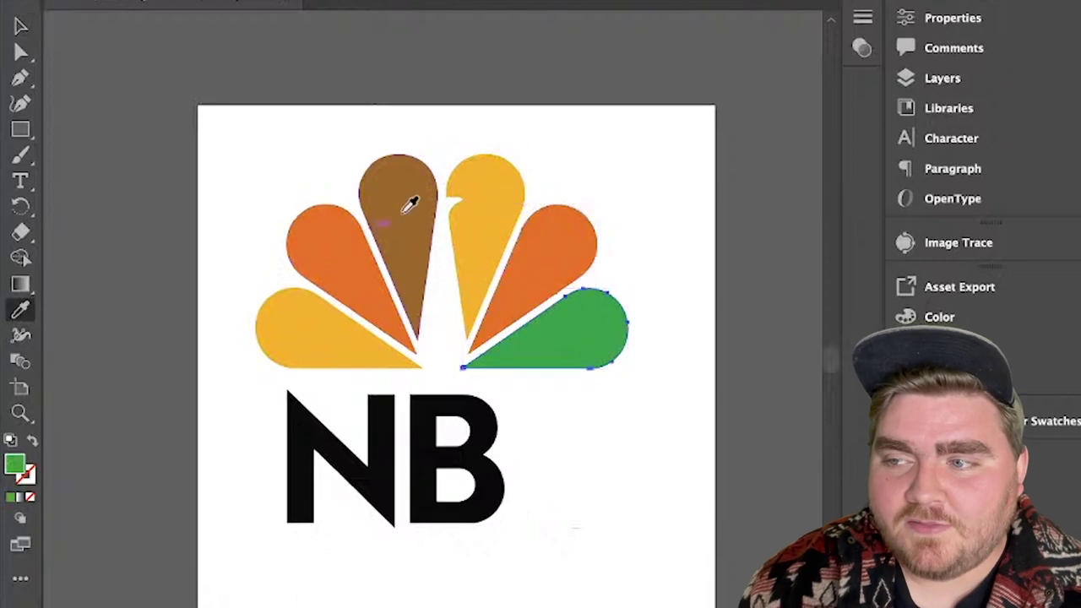
{"action": "left_click", "coordinate": [405, 211]}
{"action": "key", "text": "v"}
{"action": "left_click", "coordinate": [705, 460]}
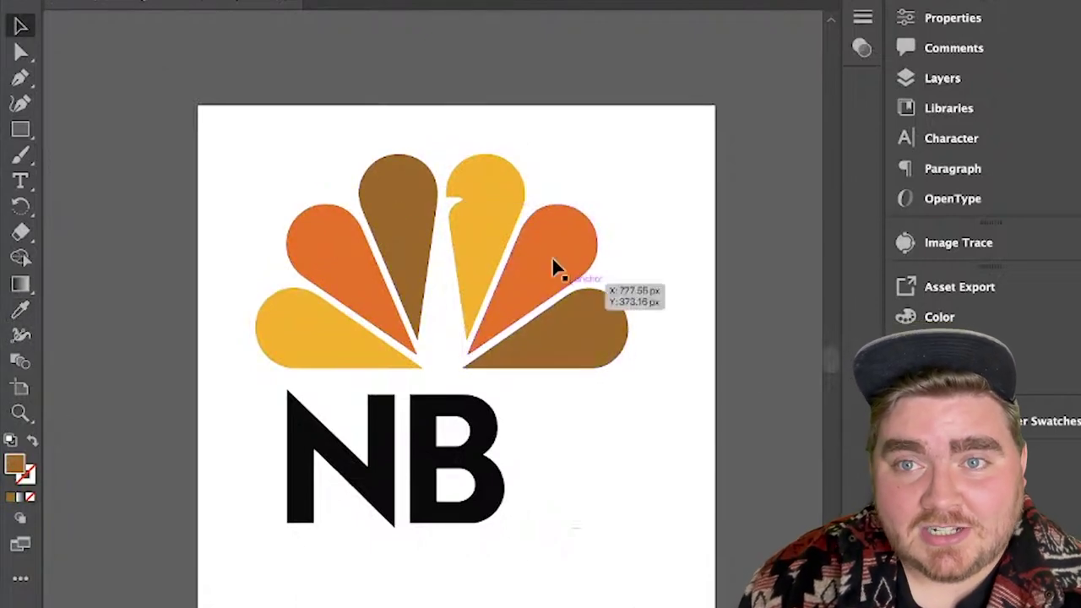
Set a bright red fill and draw a turkey wattle hanging below the bird's beak with the Pen tool
{"action": "double_click", "coordinate": [15, 473]}
{"action": "left_click_drag", "start_coordinate": [378, 217], "coordinate": [378, 247]}
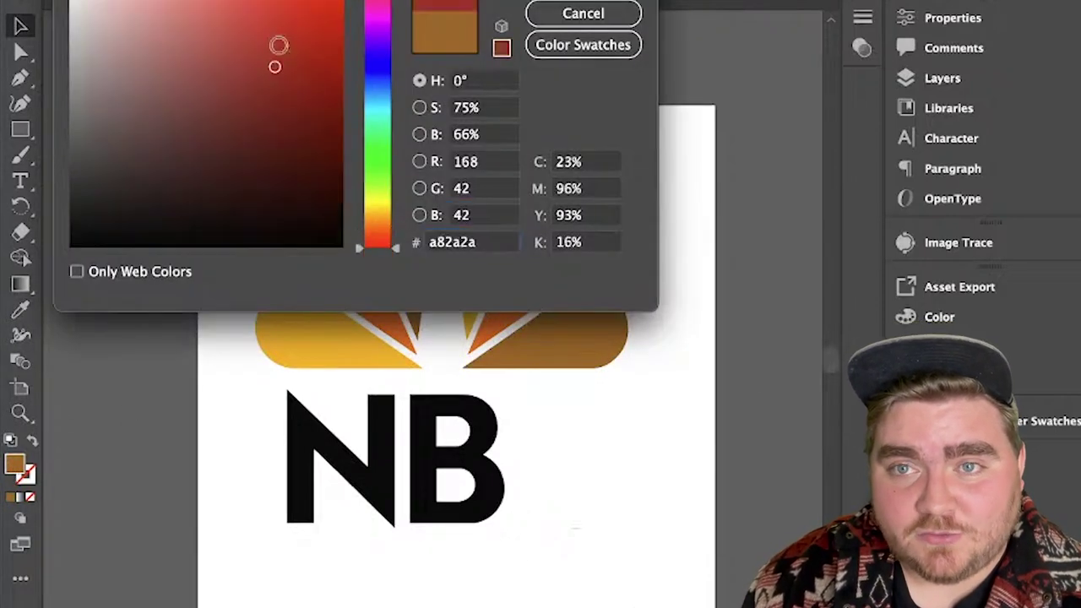
{"action": "left_click_drag", "start_coordinate": [278, 44], "coordinate": [292, 0]}
{"action": "key", "text": "Return"}
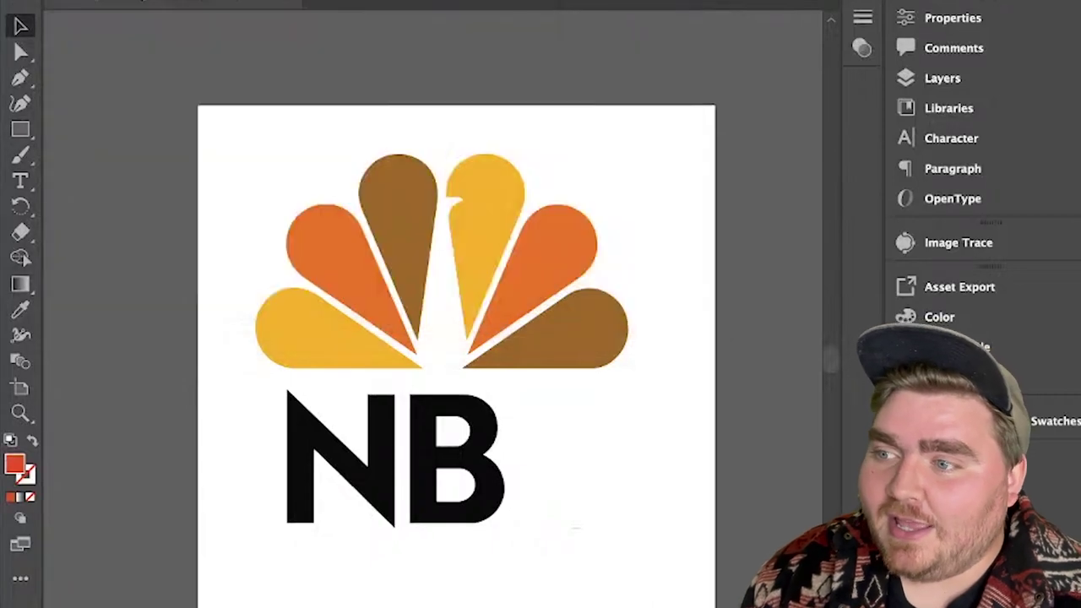
{"action": "key", "text": "p"}
{"action": "left_click", "coordinate": [451, 209]}
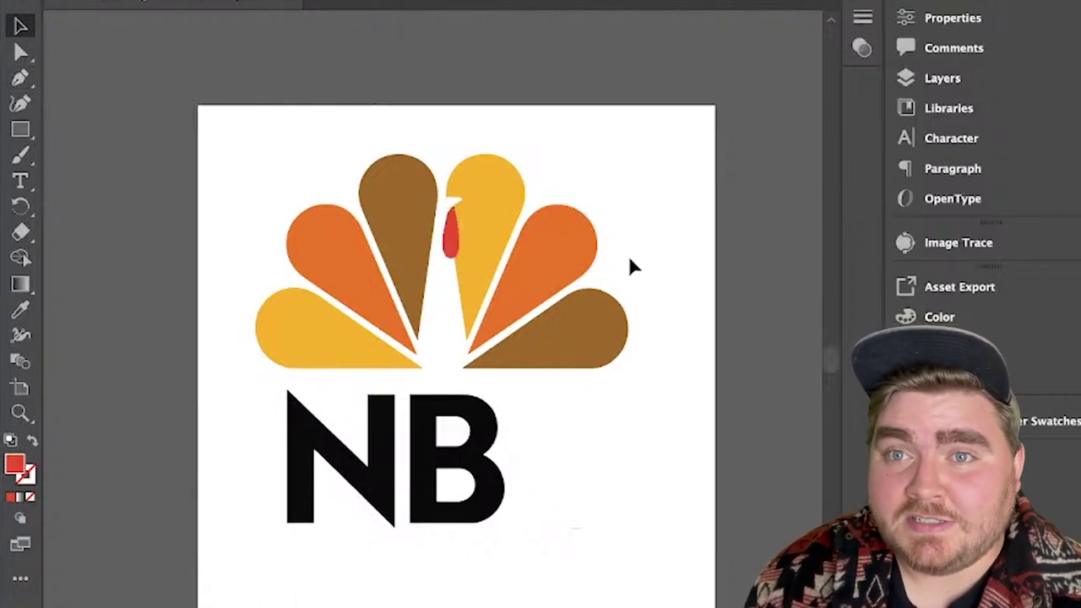
Draw an empty black text frame directly beside the letter B, where the C used to be
{"action": "left_click", "coordinate": [470, 440]}
{"action": "key", "text": "t"}
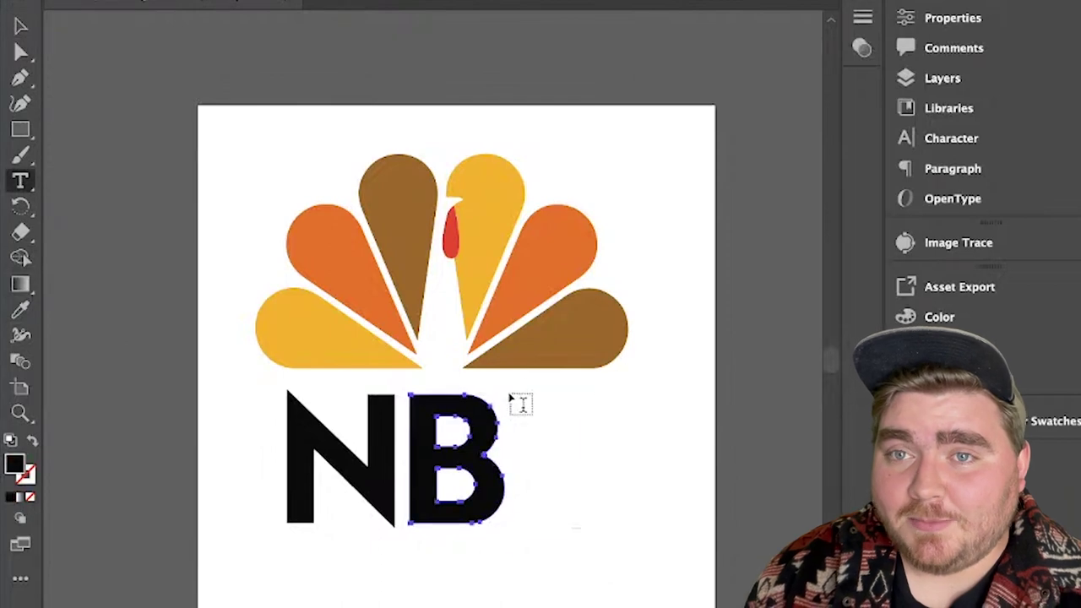
{"action": "left_click_drag", "start_coordinate": [510, 393], "coordinate": [647, 564]}
{"action": "key", "text": "BackSpace"}
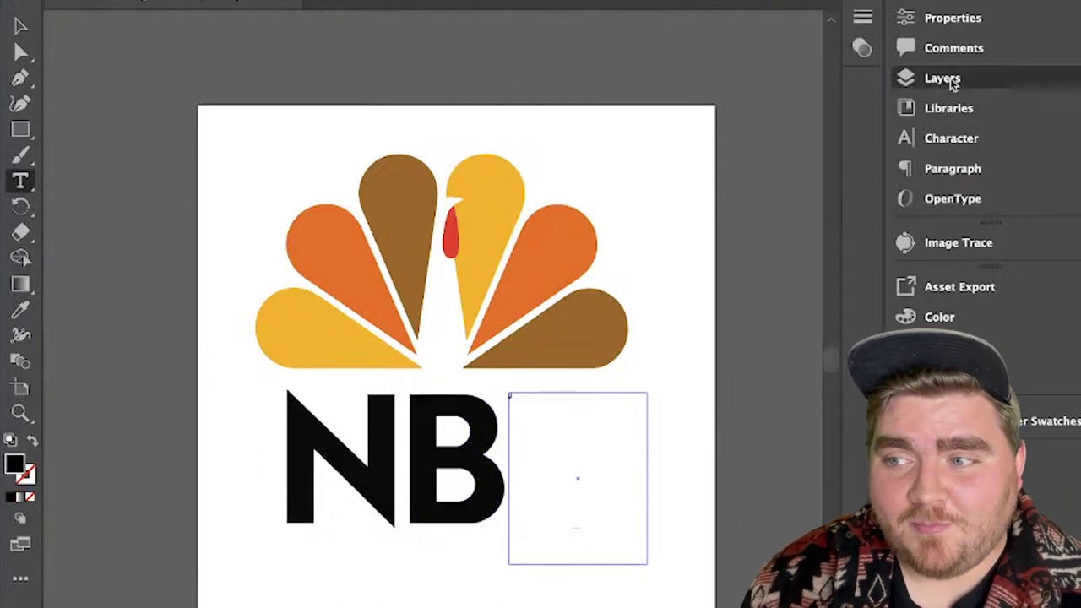
Enter the letter T in the new text frame, set in Myriad Pro Bold at 300 pt
{"action": "left_click", "coordinate": [971, 78]}
{"action": "left_click", "coordinate": [900, 138]}
{"action": "left_click", "coordinate": [697, 134]}
{"action": "type", "text": "100"}
{"action": "key", "text": "Return"}
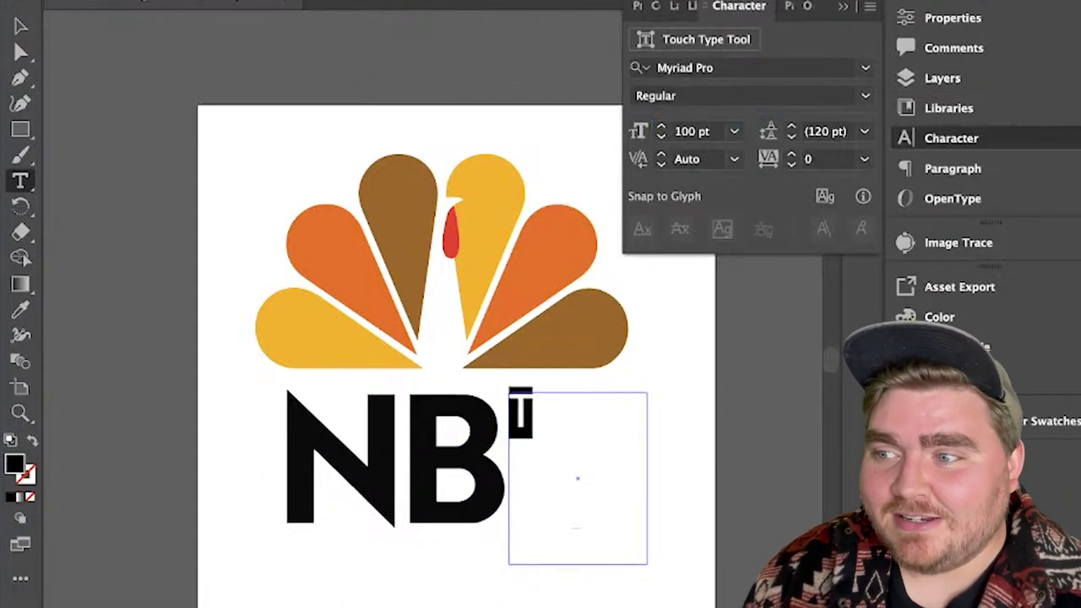
{"action": "type", "text": "300"}
{"action": "key", "text": "Return"}
{"action": "left_click", "coordinate": [870, 94]}
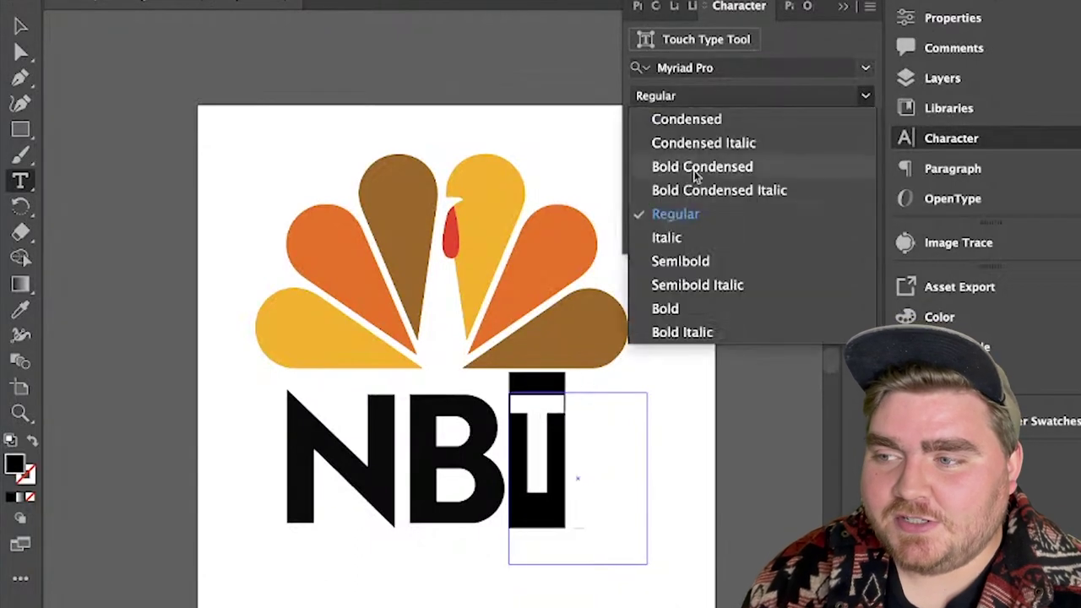
{"action": "left_click", "coordinate": [714, 308]}
{"action": "key", "text": "Escape"}
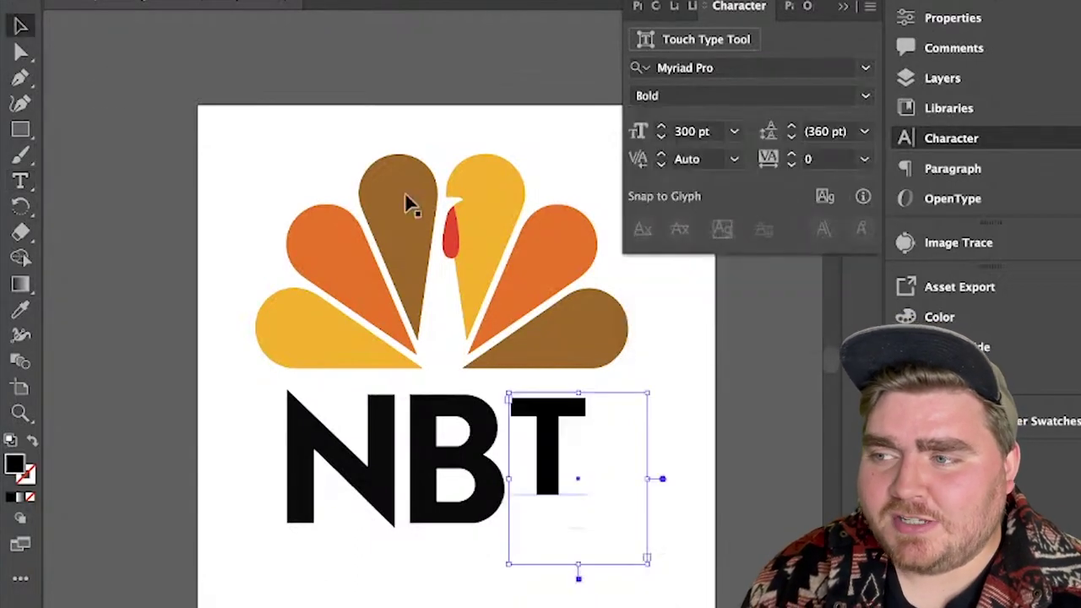
Convert the T to outlines, place it beside the B and scale it to match the height of the NB letters
{"action": "right_click", "coordinate": [550, 424]}
{"action": "left_click", "coordinate": [587, 604]}
{"action": "left_click_drag", "start_coordinate": [542, 415], "coordinate": [488, 412]}
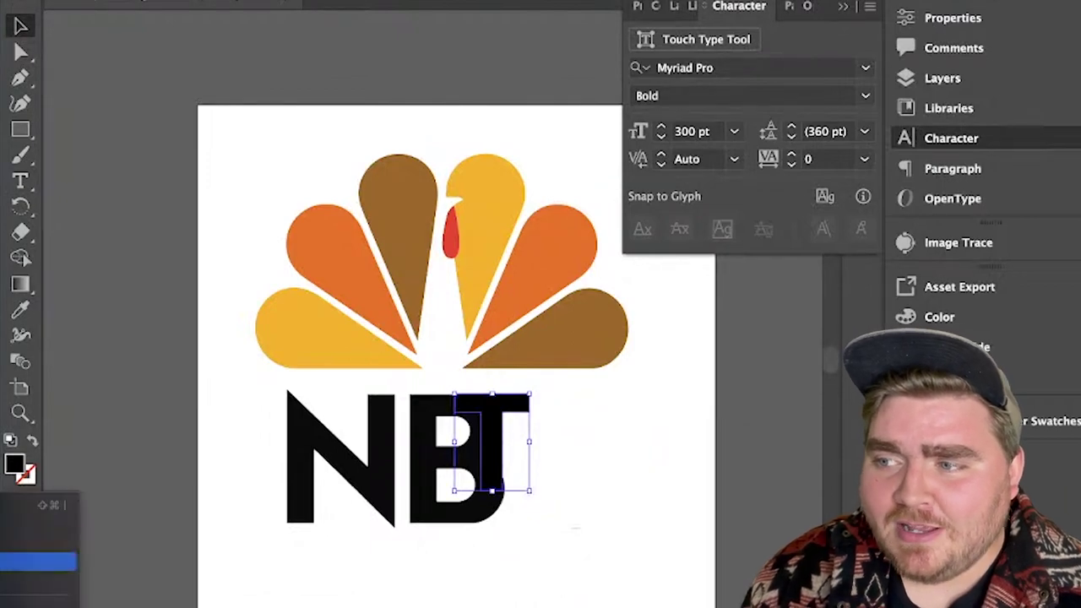
{"action": "left_click_drag", "start_coordinate": [478, 422], "coordinate": [555, 414]}
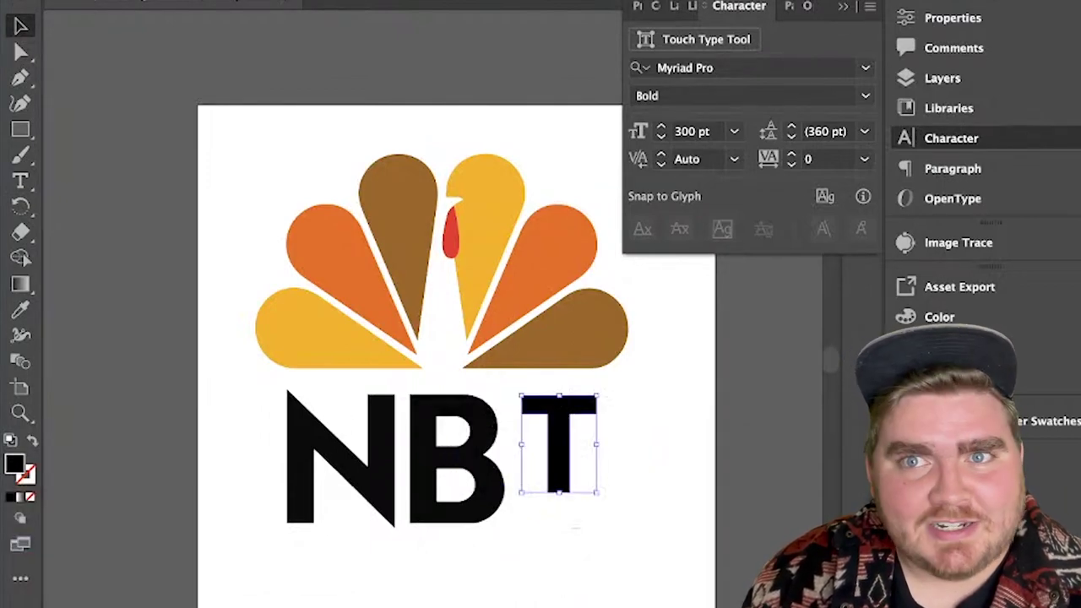
{"action": "left_click_drag", "start_coordinate": [562, 486], "coordinate": [548, 415]}
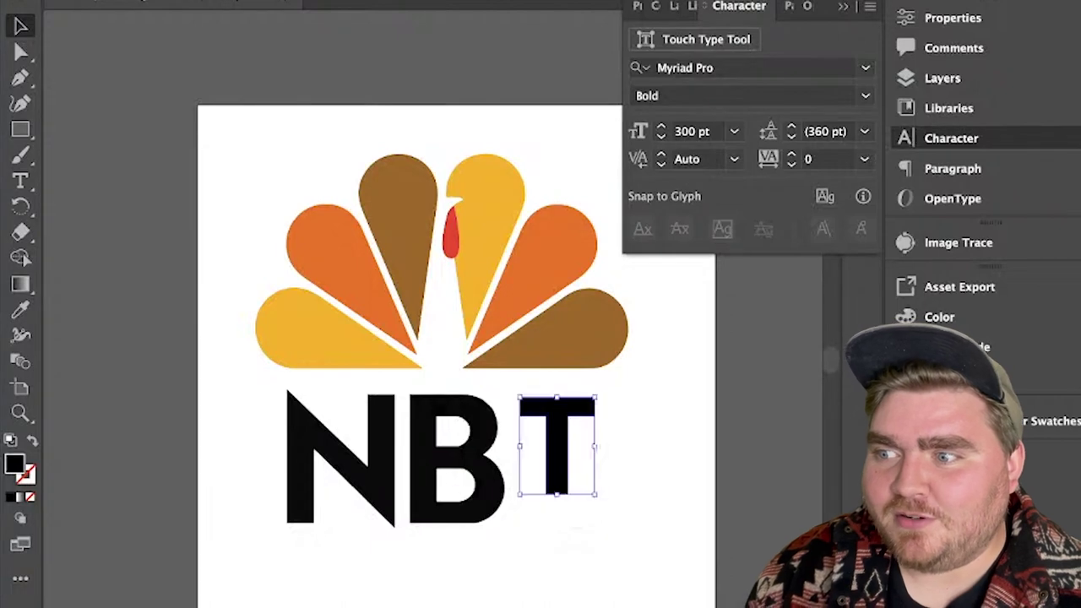
{"action": "left_click_drag", "start_coordinate": [578, 473], "coordinate": [552, 441]}
{"action": "left_click", "coordinate": [695, 574]}
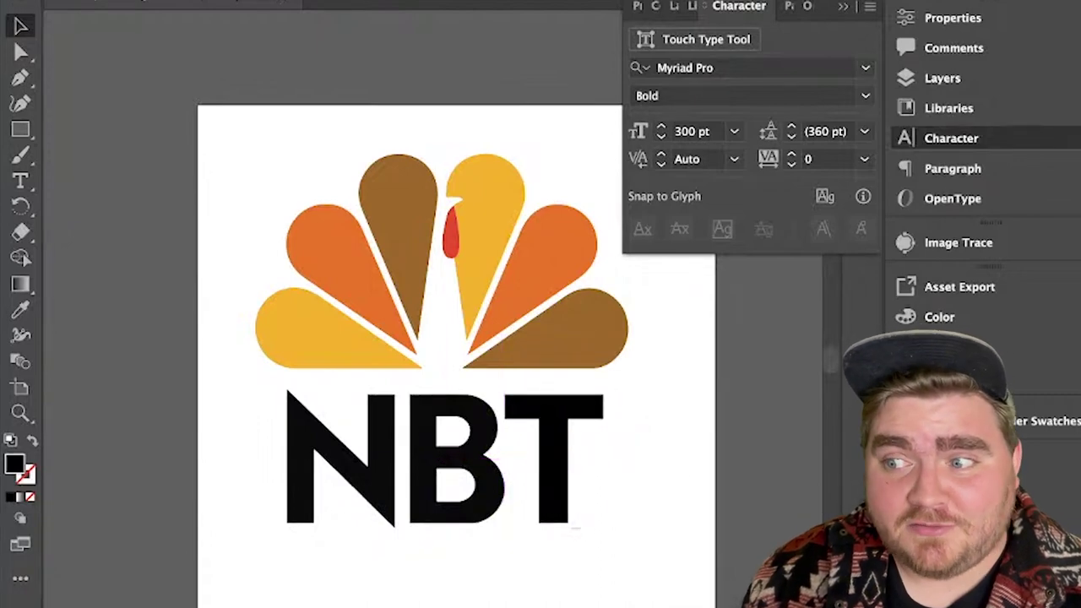
Recolor the NBT letters with the red sampled from the wattle
{"action": "left_click_drag", "start_coordinate": [690, 515], "coordinate": [342, 456]}
{"action": "key", "text": "i"}
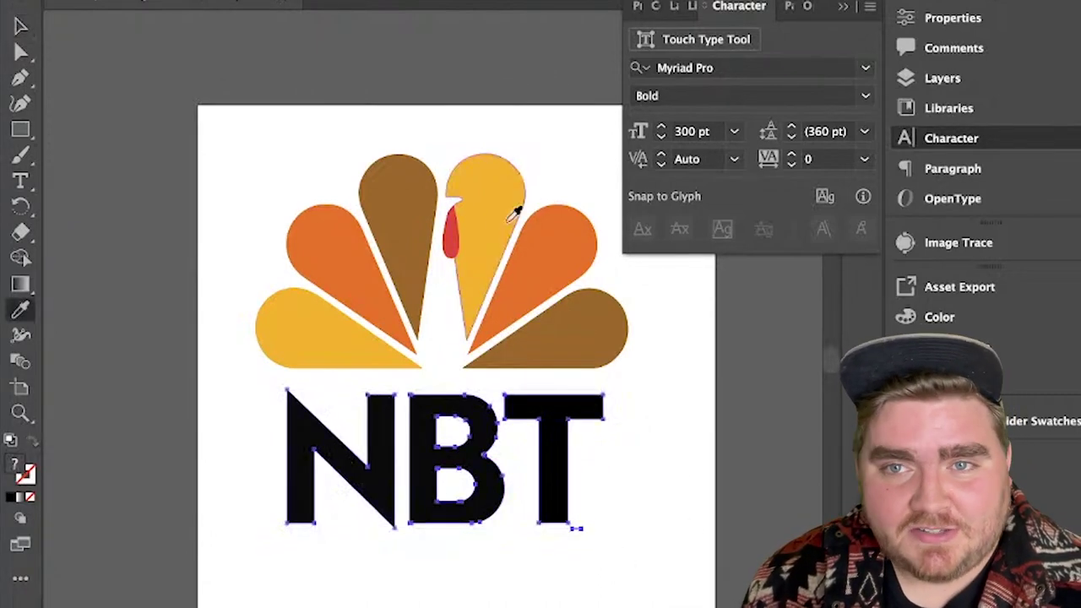
{"action": "left_click", "coordinate": [452, 238]}
{"action": "key", "text": "v"}
{"action": "left_click", "coordinate": [777, 541]}
{"action": "left_click", "coordinate": [846, 8]}
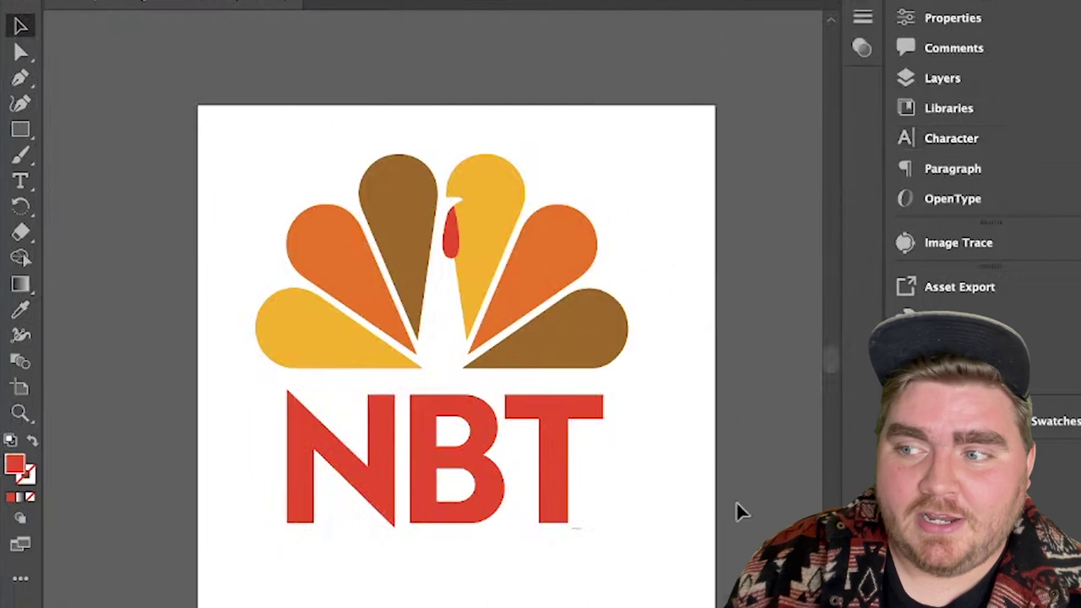
{"action": "left_click", "coordinate": [21, 177]}
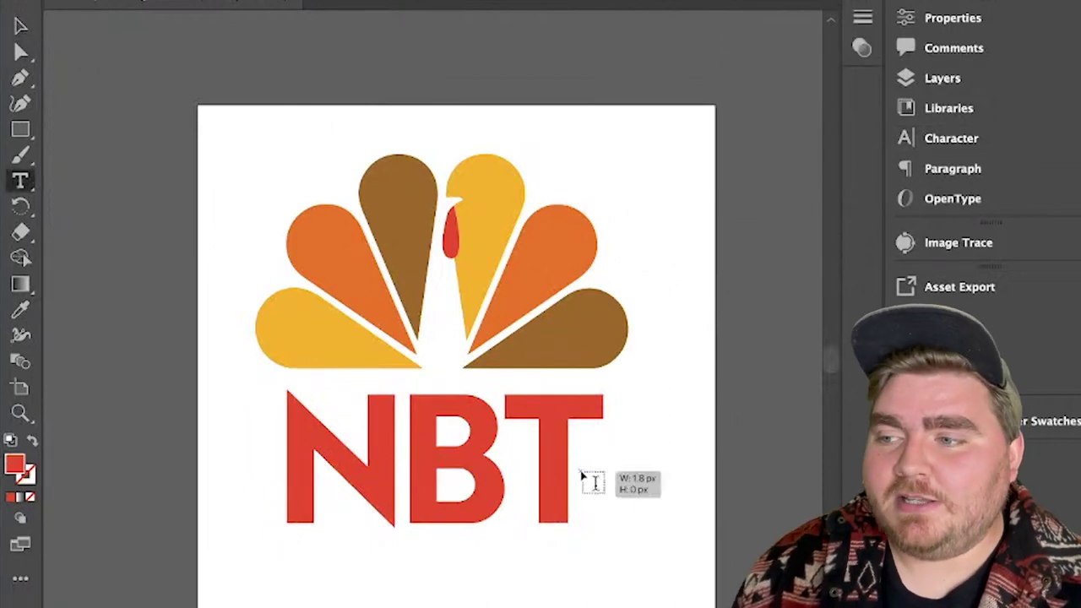
{"action": "left_click_drag", "start_coordinate": [579, 473], "coordinate": [757, 607]}
{"action": "key", "text": "Escape"}
{"action": "key", "text": "u"}
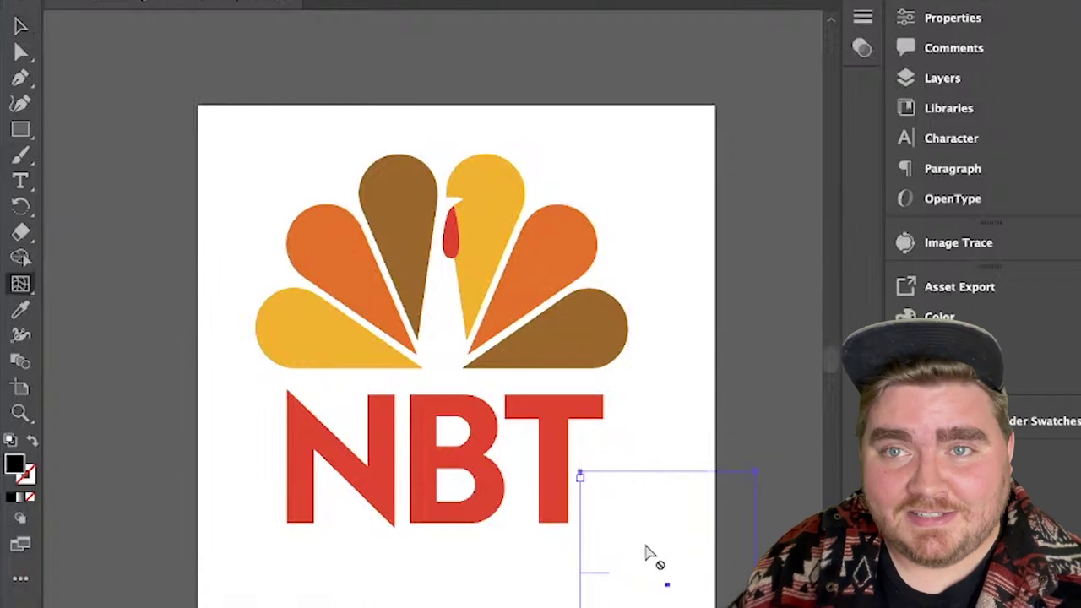
{"action": "key", "text": "Delete"}
Add a text frame over the feathers, widen it and enter "urkey" in bold black letters
{"action": "left_click", "coordinate": [17, 178]}
{"action": "left_click_drag", "start_coordinate": [240, 165], "coordinate": [401, 446]}
{"action": "type", "text": "u"}
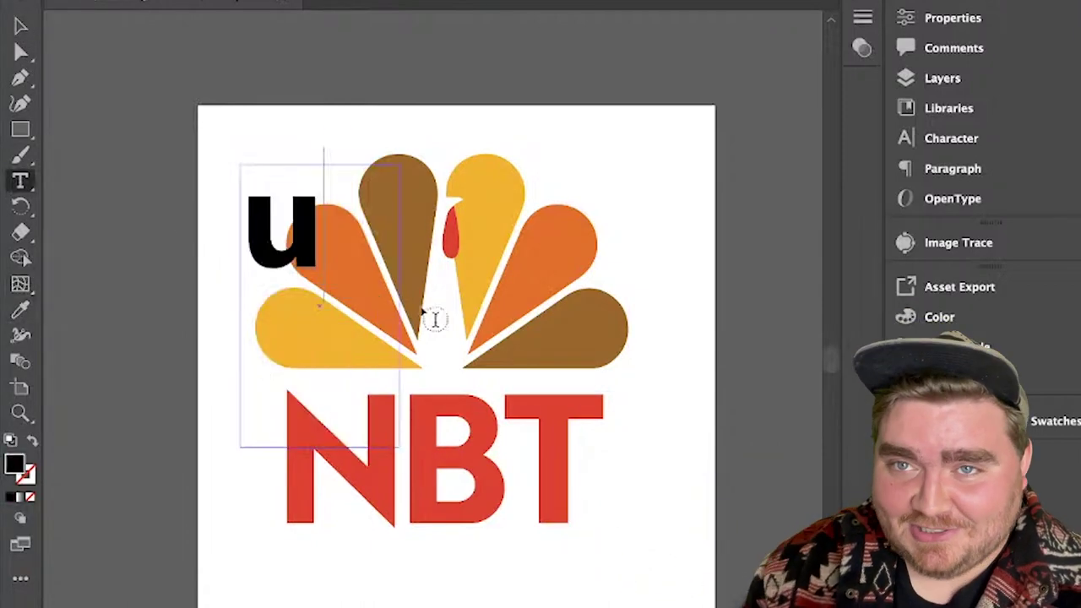
{"action": "key", "text": "Escape"}
{"action": "left_click_drag", "start_coordinate": [398, 304], "coordinate": [757, 327]}
{"action": "double_click", "coordinate": [310, 187]}
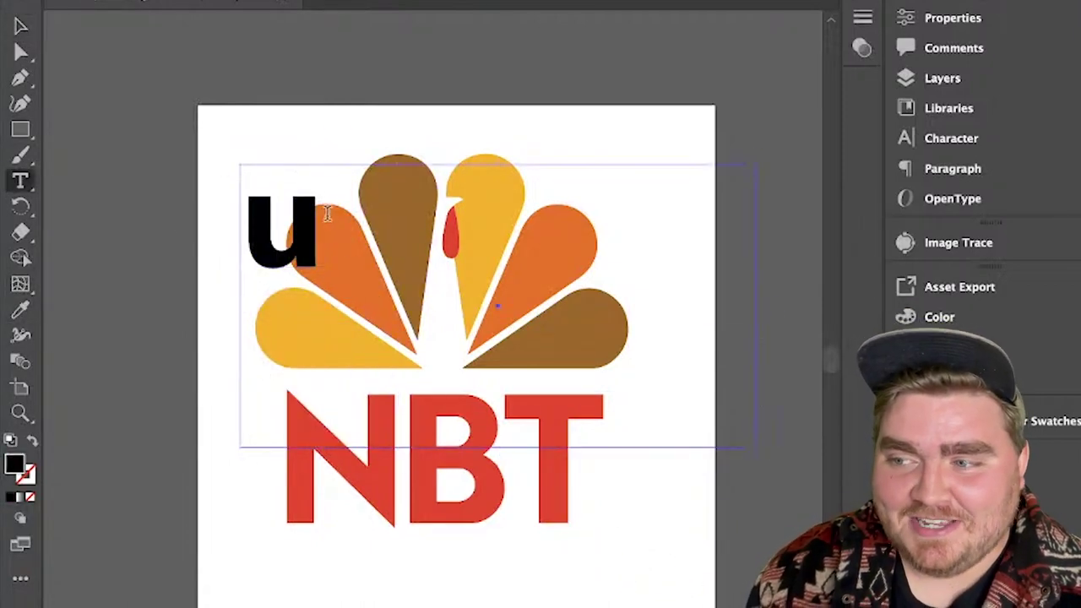
{"action": "type", "text": "rkey"}
{"action": "key", "text": "shift+Left"}
{"action": "key", "text": "shift+Left"}
{"action": "key", "text": "shift+Left"}
{"action": "key", "text": "shift+Left"}
{"action": "key", "text": "shift+Left"}
Convert the word "urkey" to outlines and recolor it with the red of the NBT letters
{"action": "left_click", "coordinate": [21, 29]}
{"action": "right_click", "coordinate": [313, 217]}
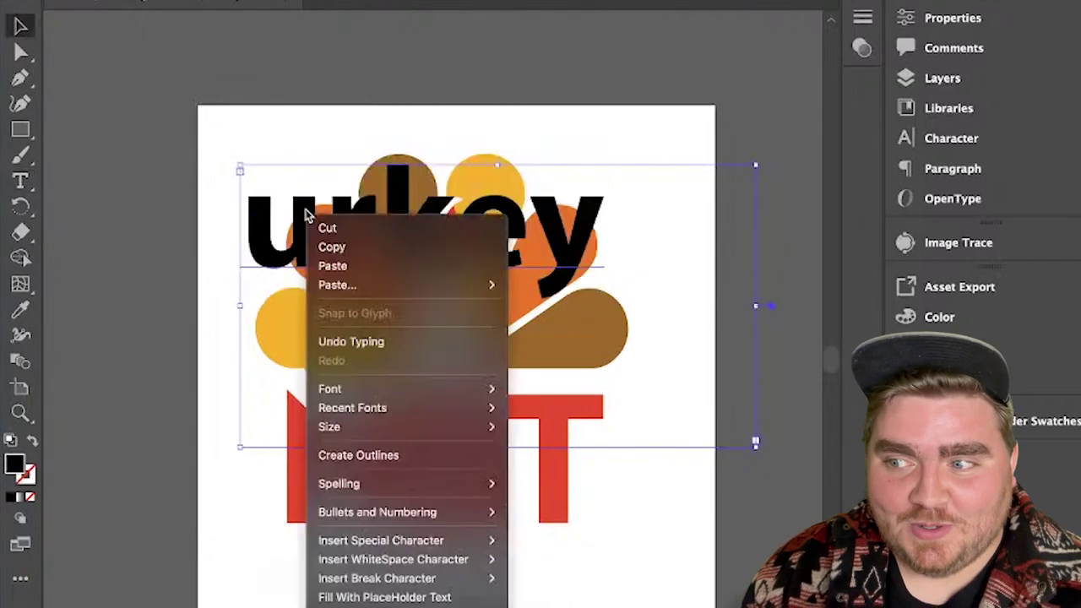
{"action": "left_click", "coordinate": [362, 453]}
{"action": "key", "text": "i"}
{"action": "left_click", "coordinate": [342, 447]}
{"action": "key", "text": "v"}
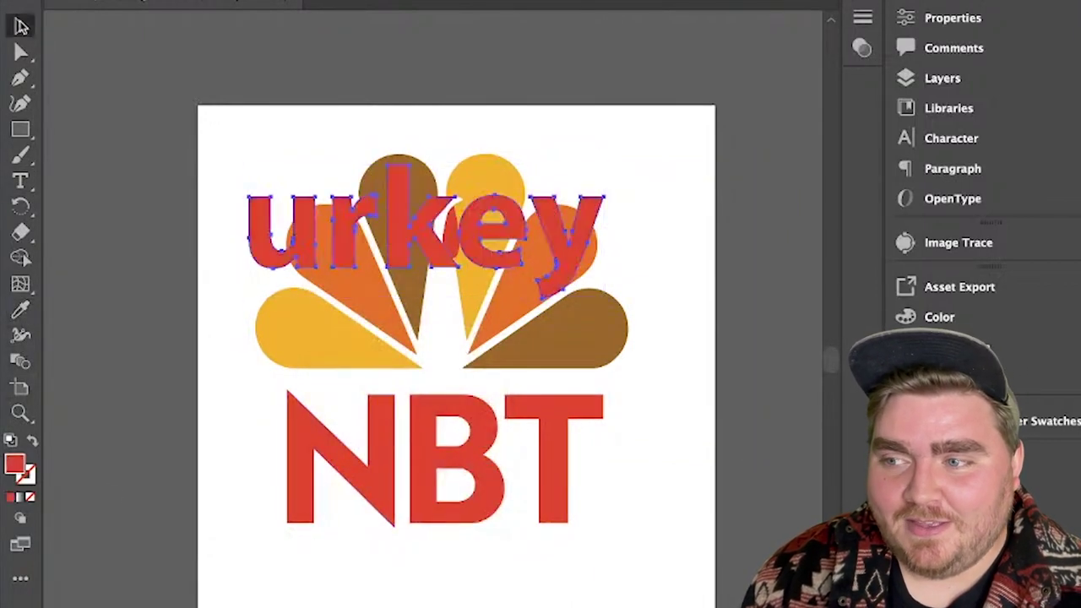
Shrink "urkey" and position it close against the base of the T's stem so it reads "Turkey"
{"action": "left_click_drag", "start_coordinate": [426, 165], "coordinate": [615, 526]}
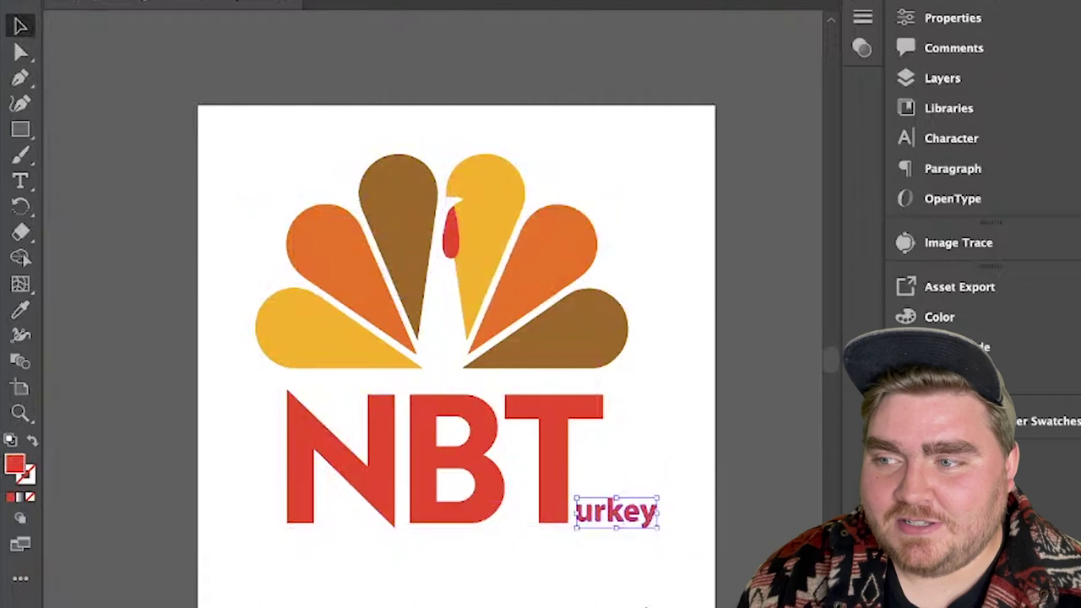
{"action": "left_click", "coordinate": [676, 457]}
{"action": "left_click_drag", "start_coordinate": [723, 540], "coordinate": [646, 511]}
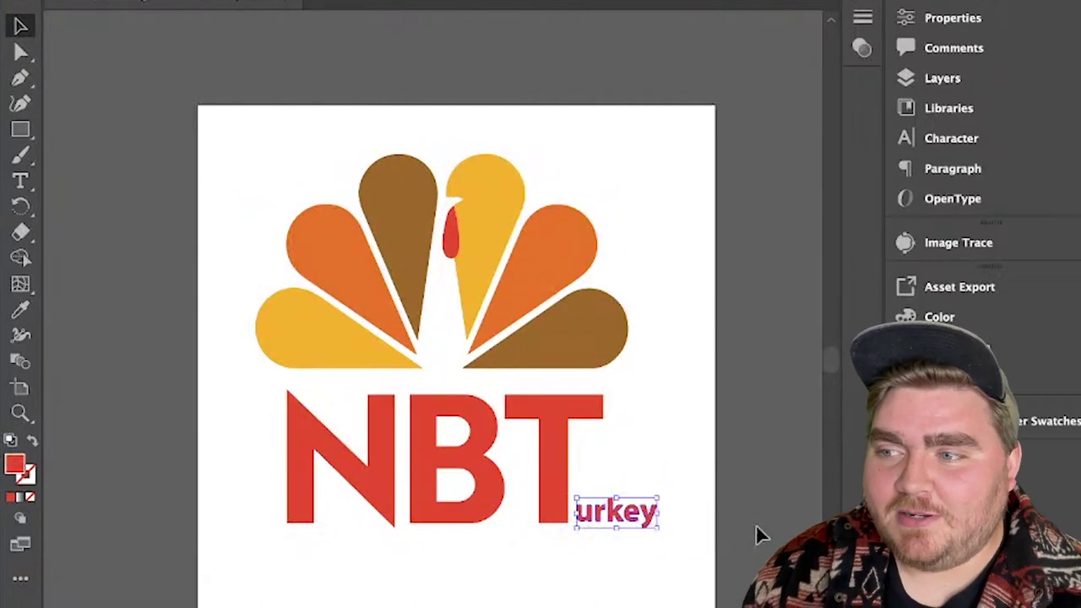
{"action": "key", "text": "Left"}
{"action": "key", "text": "Left"}
{"action": "key", "text": "Left"}
{"action": "key", "text": "Down"}
{"action": "key", "text": "Down"}
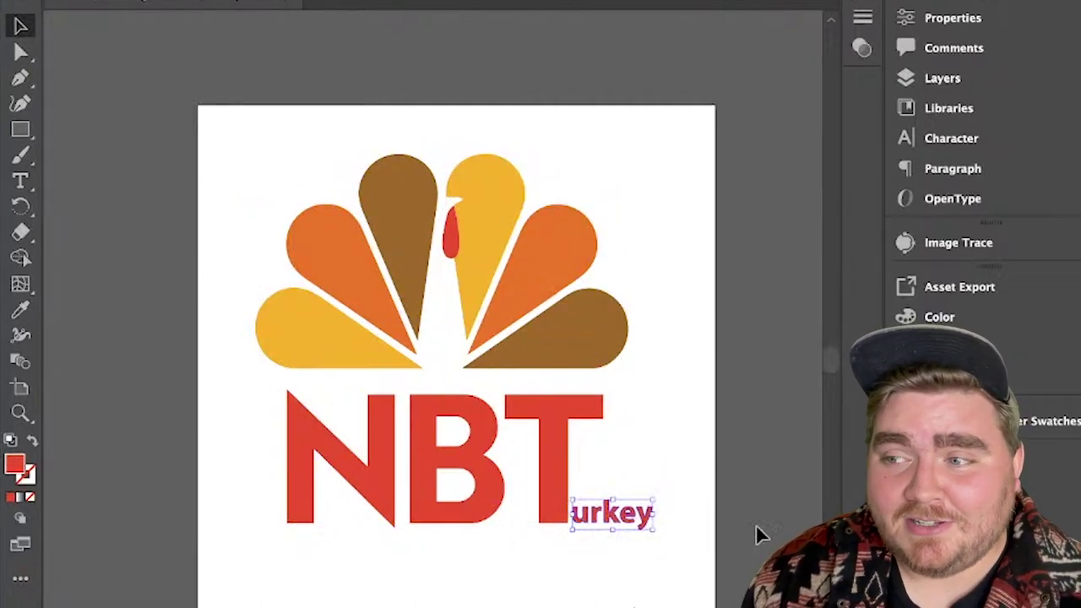
{"action": "left_click", "coordinate": [756, 528]}
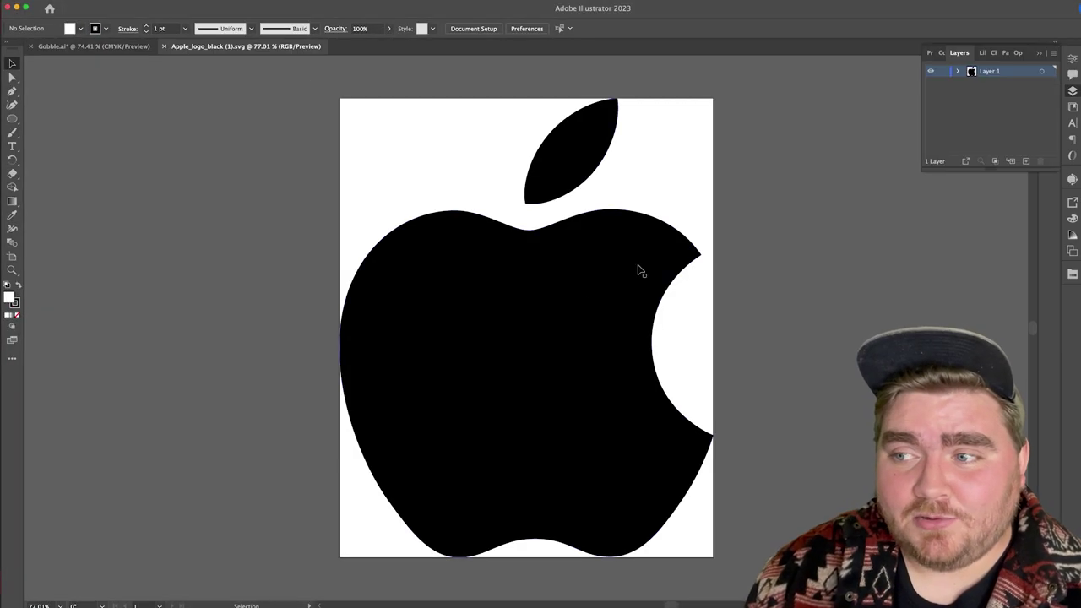
Copy the black Apple logo from its SVG file into Gobble.ai and center it on the artboard
{"action": "left_click", "coordinate": [599, 300]}
{"action": "key", "text": "super+c"}
{"action": "left_click", "coordinate": [101, 46]}
{"action": "key", "text": "super+v"}
{"action": "mouse_move", "coordinate": [522, 380]}
{"action": "left_mouse_down"}
{"action": "mouse_move", "coordinate": [504, 367]}
{"action": "mouse_move", "coordinate": [506, 379]}
{"action": "left_mouse_up"}
{"action": "key", "text": "super+shift+a"}
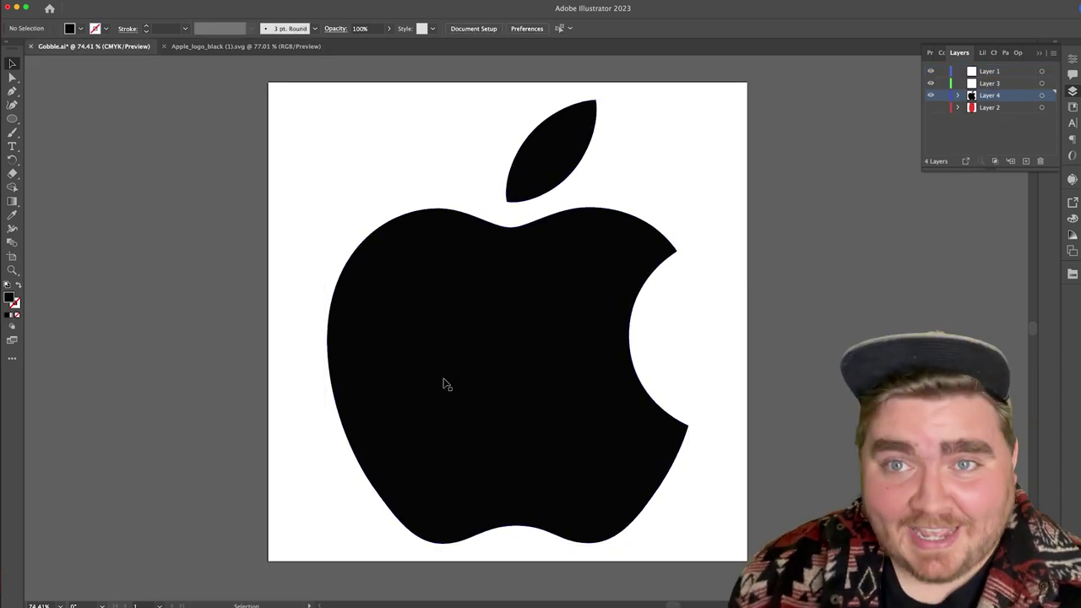
Widen the apple's body by pulling its two lower side anchors and its left side anchor outward
{"action": "left_click", "coordinate": [12, 77]}
{"action": "left_click", "coordinate": [513, 426]}
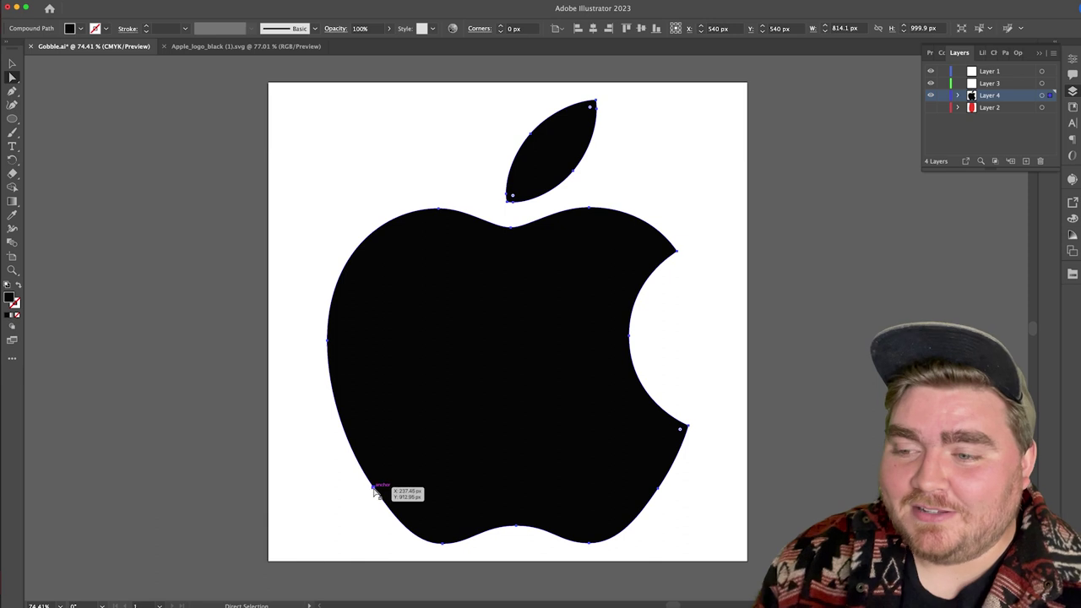
{"action": "left_click_drag", "start_coordinate": [374, 489], "coordinate": [349, 490]}
{"action": "left_click_drag", "start_coordinate": [658, 490], "coordinate": [676, 493]}
{"action": "left_click_drag", "start_coordinate": [328, 342], "coordinate": [308, 347]}
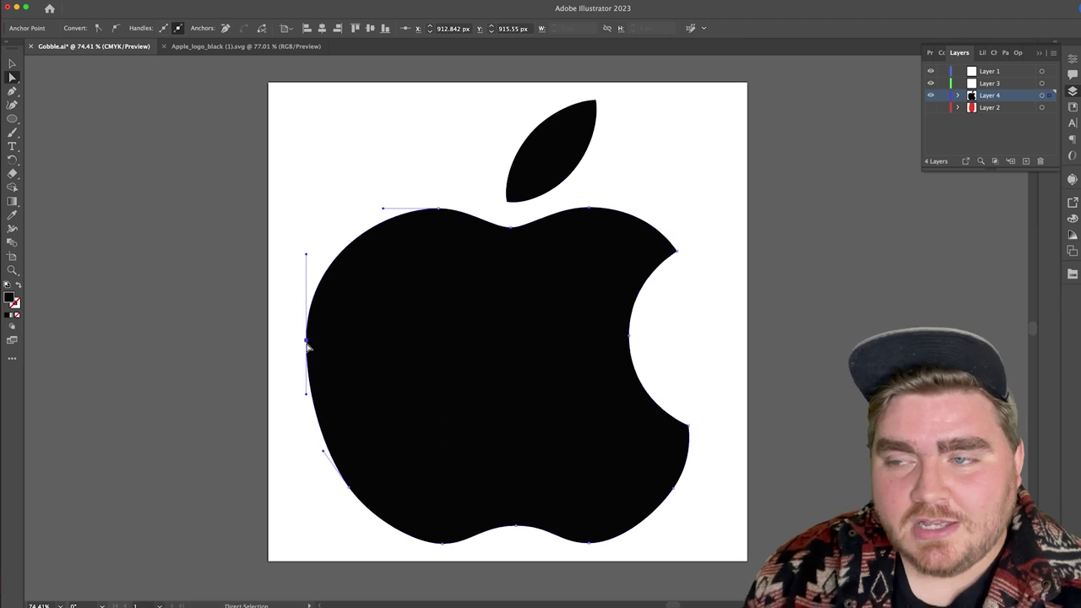
Try to pull the apple's lower-left anchor farther outward
{"action": "left_click", "coordinate": [850, 434]}
{"action": "left_click", "coordinate": [357, 464]}
{"action": "left_click_drag", "start_coordinate": [350, 490], "coordinate": [330, 492]}
{"action": "left_click", "coordinate": [856, 504]}
{"action": "key", "text": "super+z"}
Select the bite's anchors together with the lower-right side anchor and shift them outward to widen the apple's right side
{"action": "left_click", "coordinate": [687, 428]}
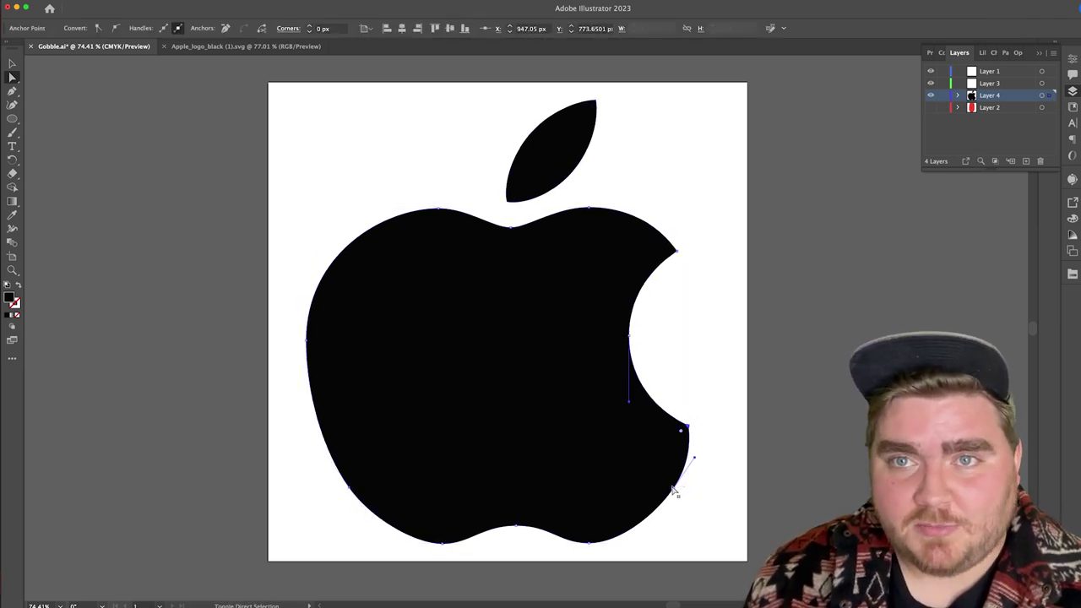
{"action": "left_click", "coordinate": [630, 338]}
{"action": "mouse_move", "coordinate": [679, 255]}
{"action": "left_mouse_down"}
{"action": "mouse_move", "coordinate": [726, 248]}
{"action": "mouse_move", "coordinate": [679, 255]}
{"action": "left_mouse_up"}
{"action": "left_click", "coordinate": [688, 266]}
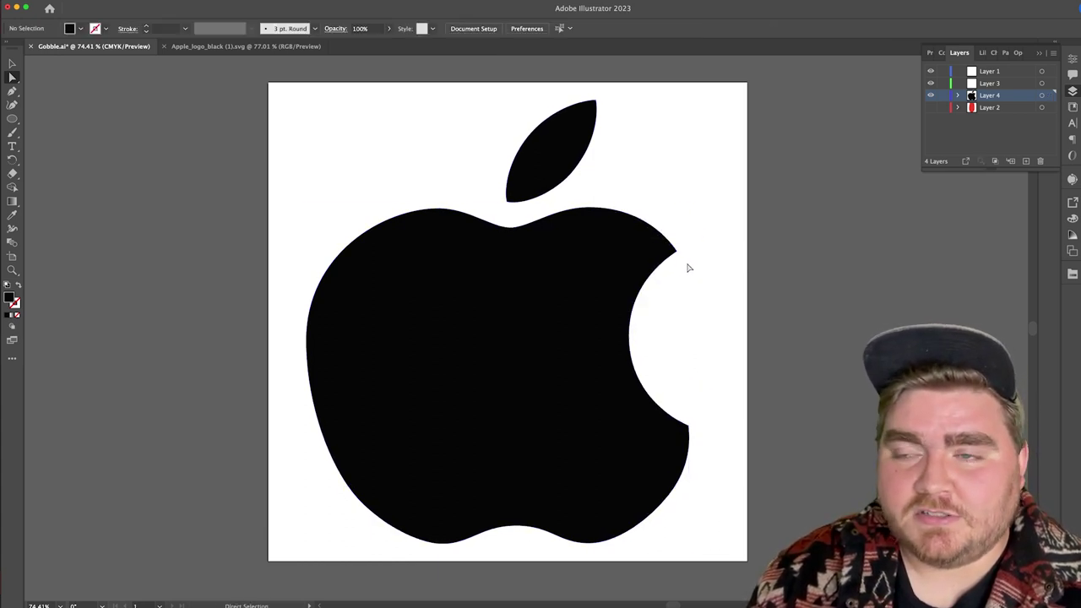
{"action": "key", "text": "super+z"}
{"action": "left_click", "coordinate": [688, 427], "text": "shift"}
{"action": "left_click_drag", "start_coordinate": [674, 489], "coordinate": [690, 494]}
{"action": "left_click", "coordinate": [537, 148]}
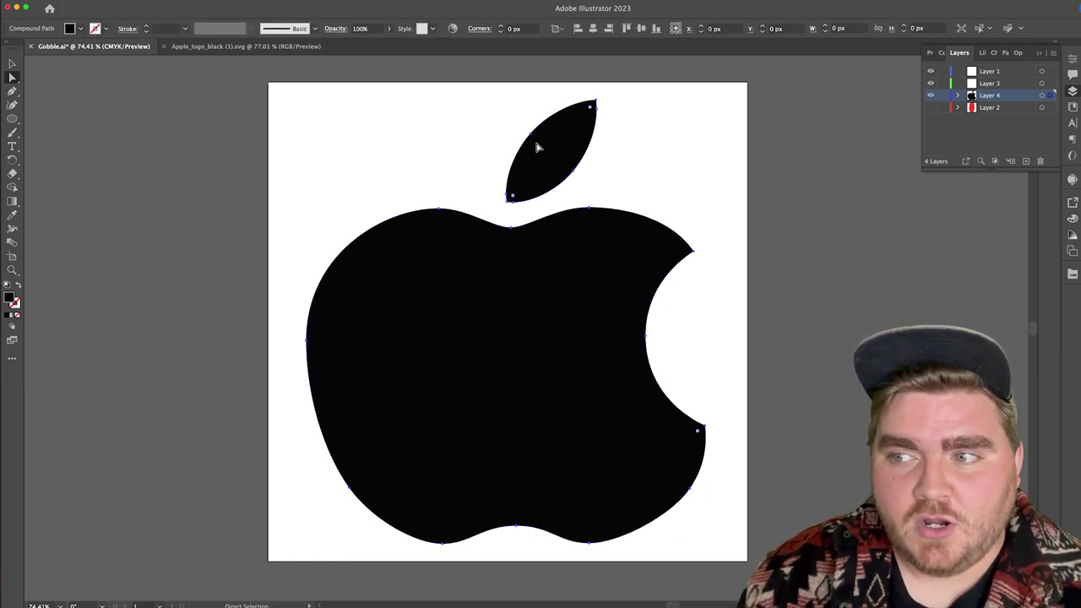
{"action": "left_click", "coordinate": [510, 200]}
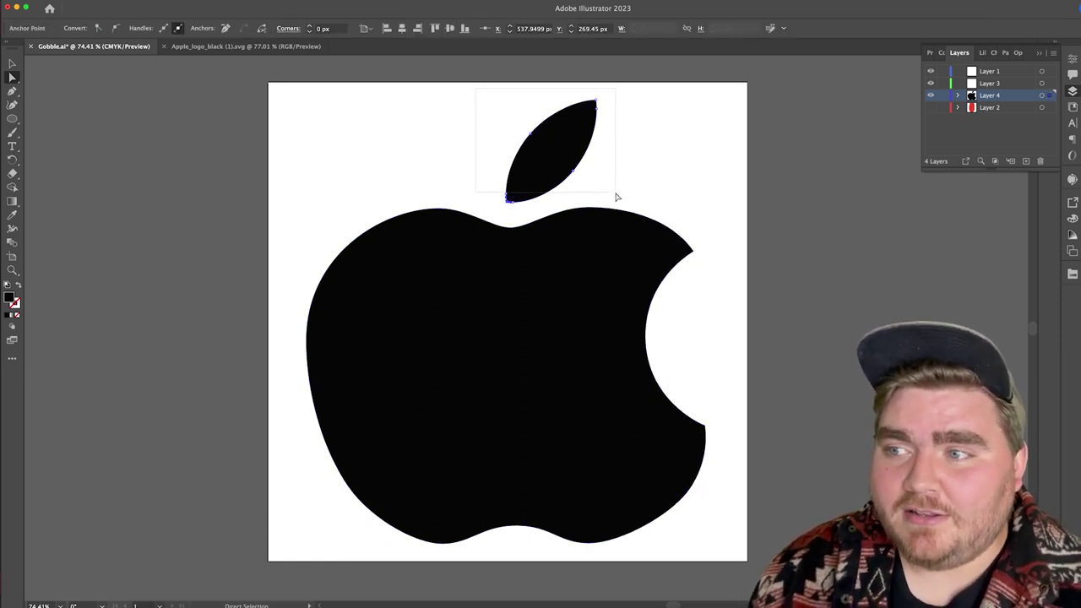
{"action": "left_click", "coordinate": [261, 91]}
Draw a black rectangle about 125 by 252 px and tilt it over the apple's leaf, following the leaf's angle
{"action": "left_click_drag", "start_coordinate": [12, 120], "coordinate": [34, 119]}
{"action": "left_click_drag", "start_coordinate": [345, 86], "coordinate": [400, 199]}
{"action": "left_click", "coordinate": [12, 64]}
{"action": "left_click_drag", "start_coordinate": [390, 125], "coordinate": [480, 124]}
{"action": "key", "text": "super+t"}
{"action": "left_click_drag", "start_coordinate": [493, 83], "coordinate": [581, 135]}
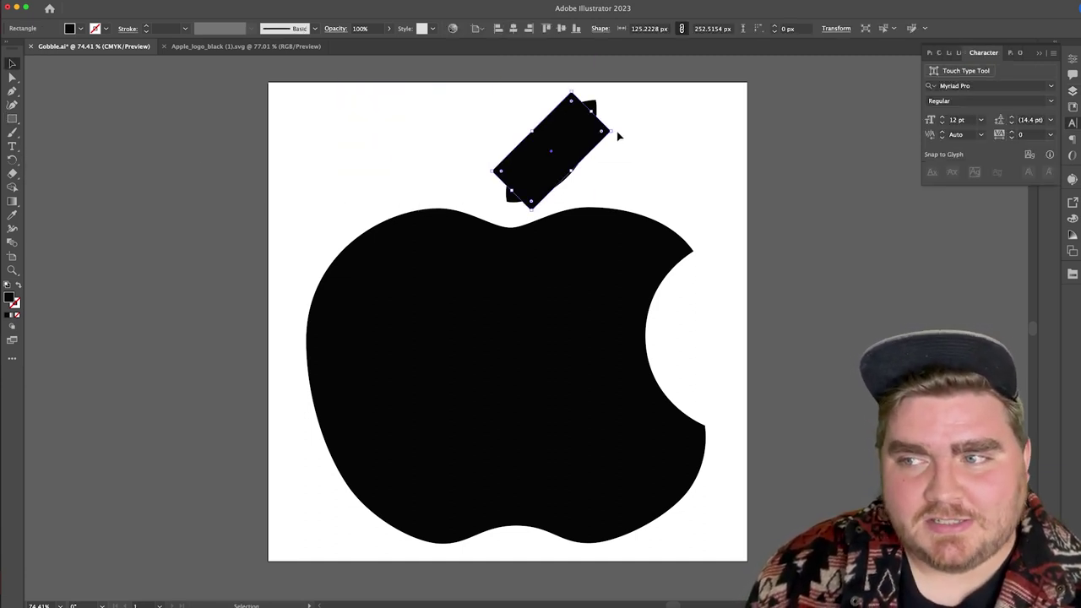
{"action": "left_click_drag", "start_coordinate": [548, 171], "coordinate": [554, 169]}
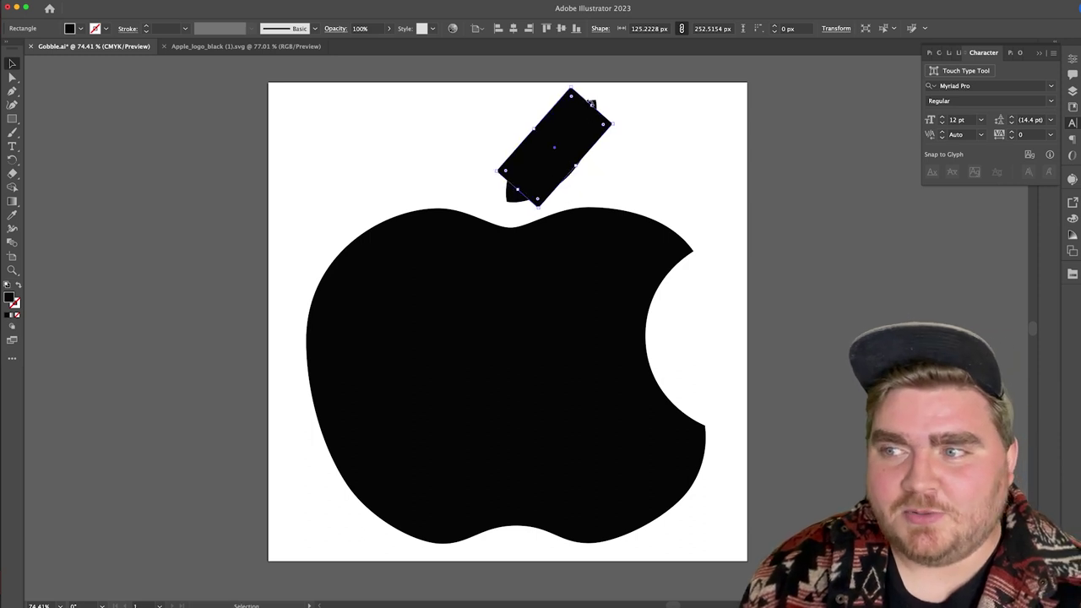
Lengthen the tilted rectangle to about 268 px and nudge it down slightly over the leaf
{"action": "left_click_drag", "start_coordinate": [592, 105], "coordinate": [596, 101]}
{"action": "left_click_drag", "start_coordinate": [578, 162], "coordinate": [579, 162]}
{"action": "left_click", "coordinate": [687, 187]}
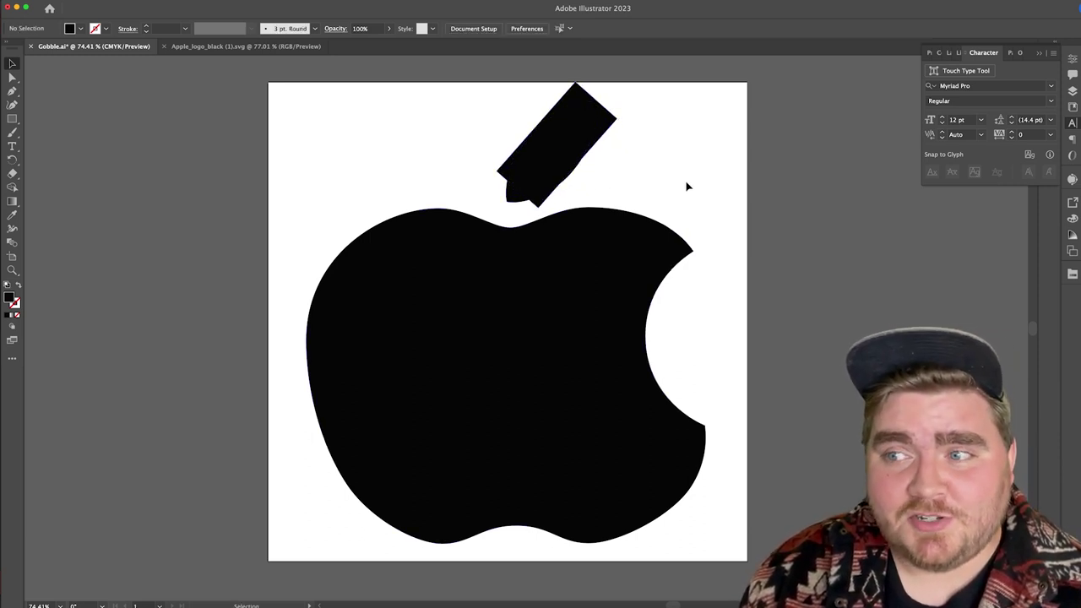
{"action": "left_click", "coordinate": [588, 137]}
{"action": "key", "text": "Down"}
{"action": "key", "text": "Down"}
{"action": "key", "text": "Down"}
{"action": "key", "text": "Down"}
{"action": "key", "text": "Down"}
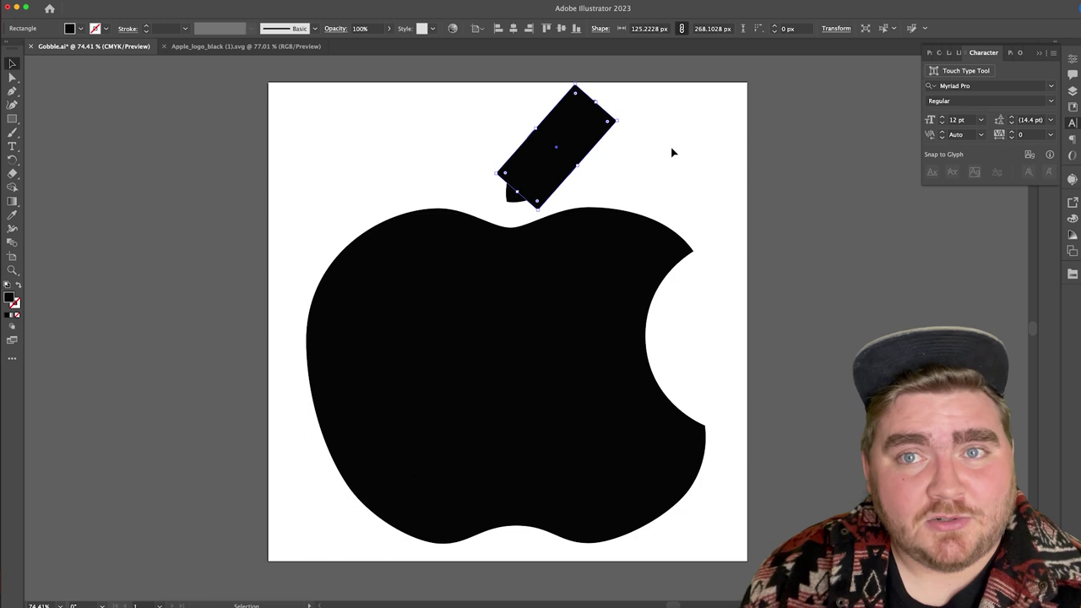
Delete the original leaf underneath the tilted rectangle
{"action": "left_click", "coordinate": [526, 200]}
{"action": "double_click", "coordinate": [519, 194]}
{"action": "double_click", "coordinate": [513, 198]}
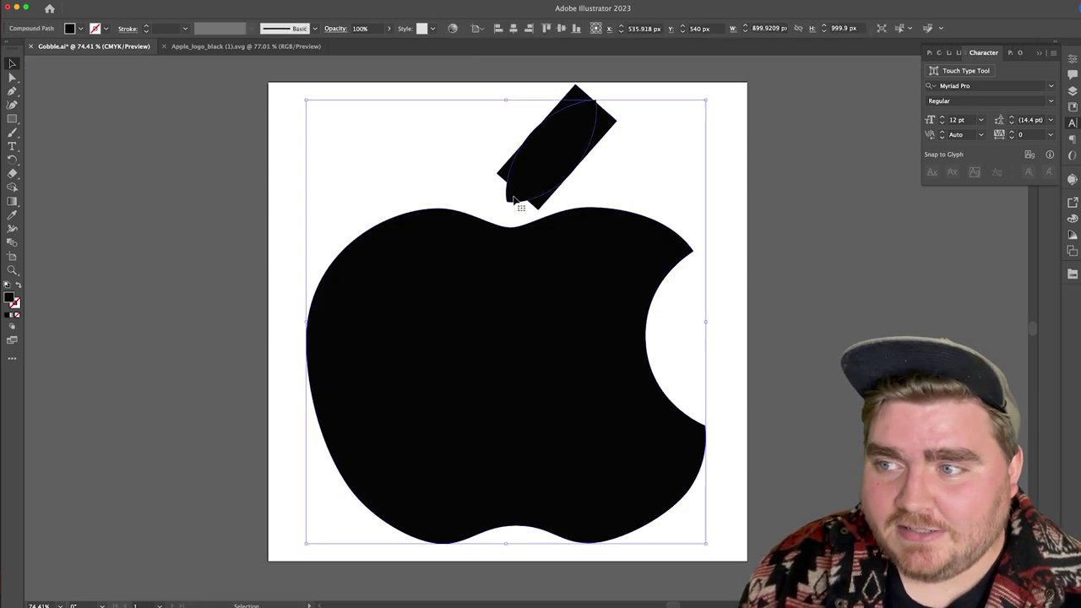
{"action": "double_click", "coordinate": [514, 201]}
{"action": "key", "text": "Delete"}
Round the tilted rectangle's corners and move it down to the dip at the top of the apple as a stem
{"action": "double_click", "coordinate": [562, 160]}
{"action": "left_click", "coordinate": [561, 160]}
{"action": "left_click_drag", "start_coordinate": [507, 174], "coordinate": [512, 177]}
{"action": "left_click_drag", "start_coordinate": [569, 142], "coordinate": [546, 156]}
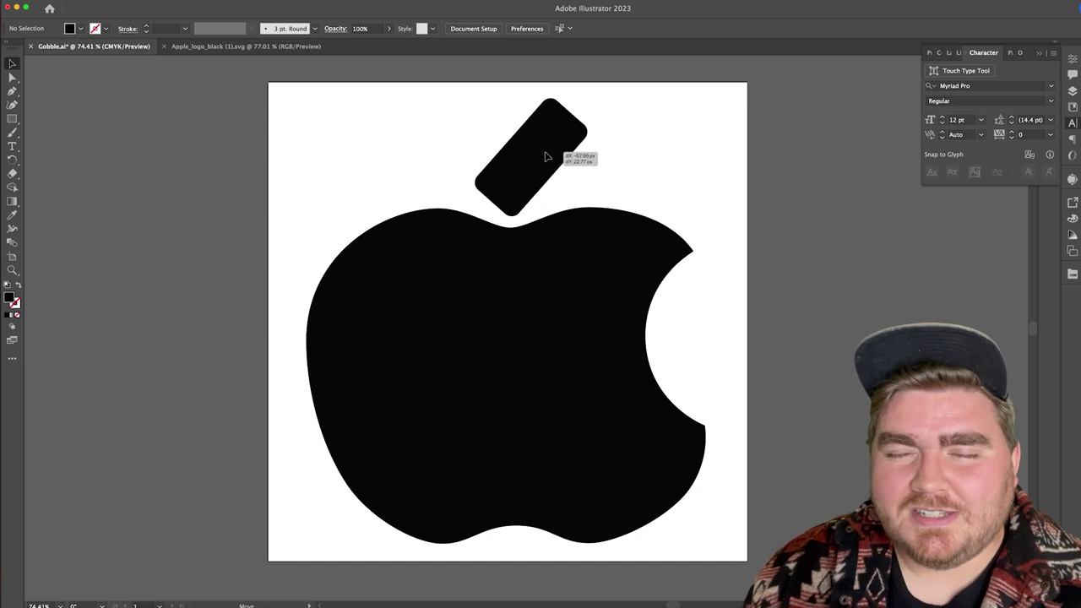
{"action": "left_click", "coordinate": [886, 285]}
Fill the apple's body with orange
{"action": "double_click", "coordinate": [591, 317]}
{"action": "double_click", "coordinate": [9, 298]}
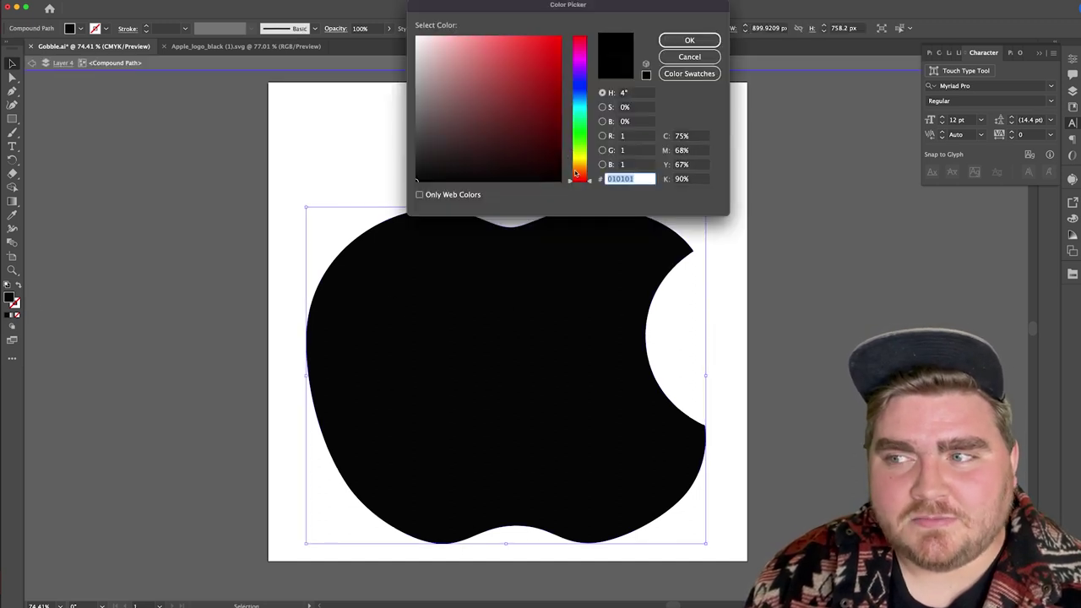
{"action": "left_click", "coordinate": [578, 167]}
{"action": "left_click_drag", "start_coordinate": [553, 52], "coordinate": [583, 25]}
{"action": "left_click", "coordinate": [580, 170]}
{"action": "left_click", "coordinate": [674, 43]}
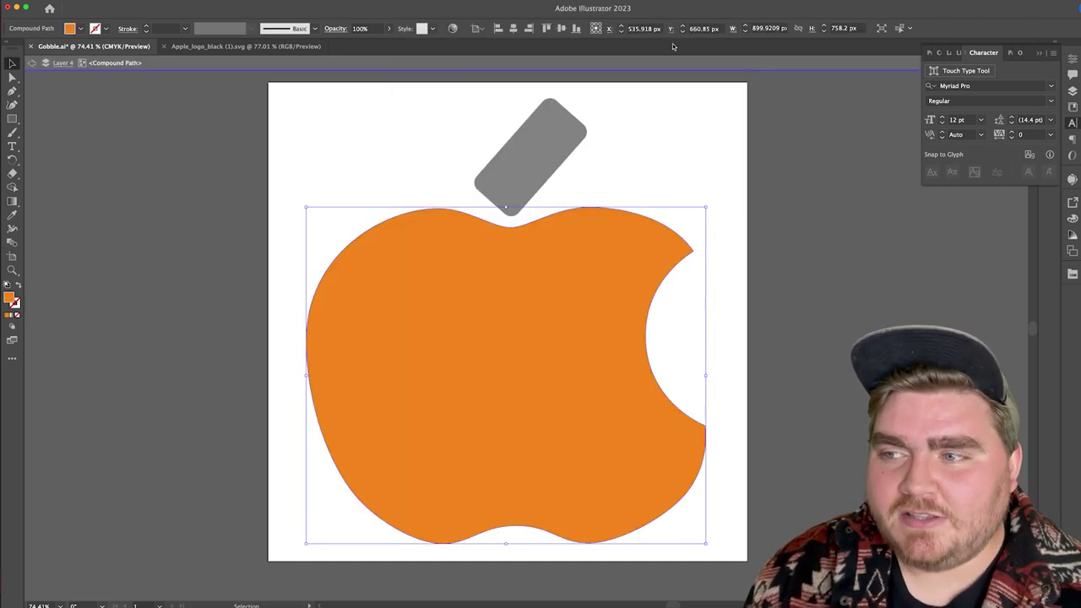
Fill the rounded stem with green
{"action": "double_click", "coordinate": [555, 153]}
{"action": "double_click", "coordinate": [9, 298]}
{"action": "left_click", "coordinate": [581, 139]}
{"action": "mouse_move", "coordinate": [533, 87]}
{"action": "left_mouse_down"}
{"action": "mouse_move", "coordinate": [571, 78]}
{"action": "mouse_move", "coordinate": [535, 90]}
{"action": "mouse_move", "coordinate": [548, 82]}
{"action": "left_mouse_up"}
{"action": "left_click", "coordinate": [690, 40]}
{"action": "left_click", "coordinate": [895, 323]}
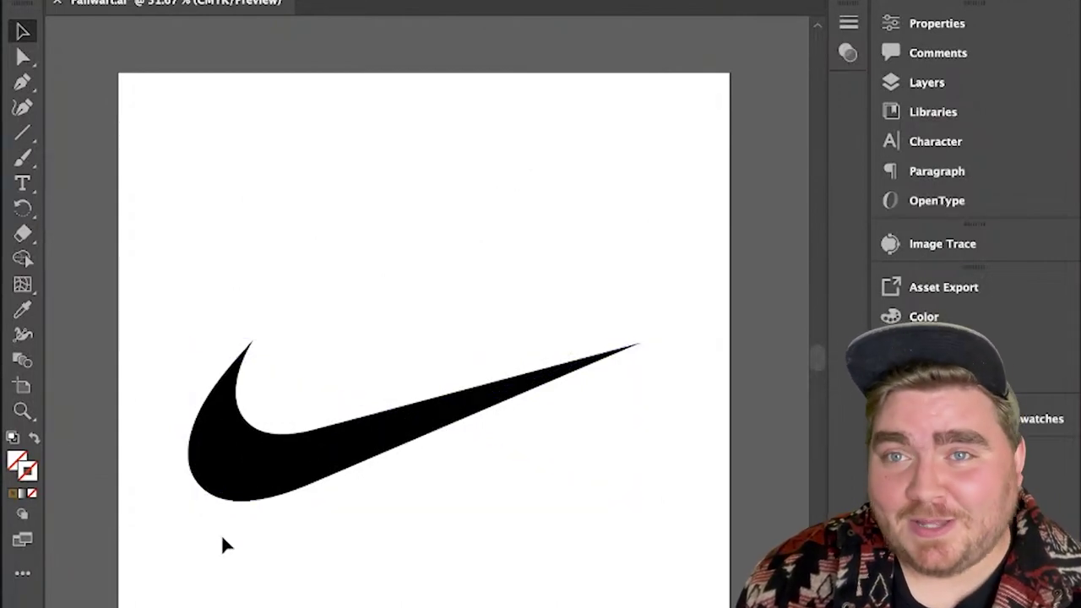
Image-trace the black Nike swoosh and delete its white background shapes
{"action": "right_click", "coordinate": [246, 459]}
{"action": "left_click", "coordinate": [942, 244]}
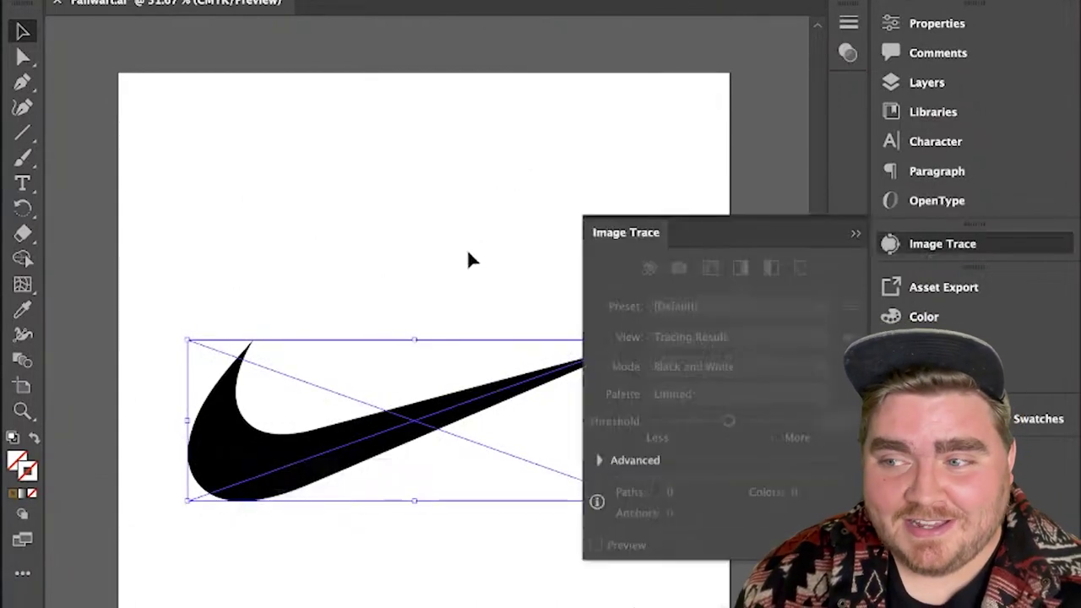
{"action": "left_click", "coordinate": [854, 236]}
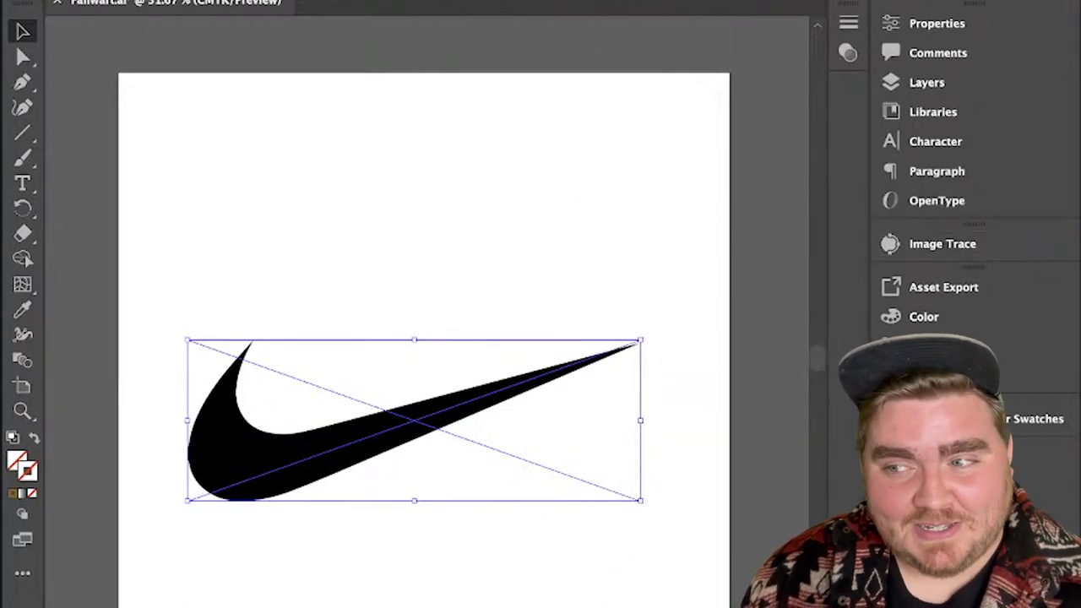
{"action": "double_click", "coordinate": [369, 375]}
{"action": "left_click", "coordinate": [369, 375]}
{"action": "key", "text": "Delete"}
{"action": "left_click", "coordinate": [209, 461]}
{"action": "left_click", "coordinate": [333, 406]}
Place the Nike logo PNG from Downloads, scale it to match the swoosh's width, and move it above the swoosh
{"action": "left_click", "coordinate": [930, 604]}
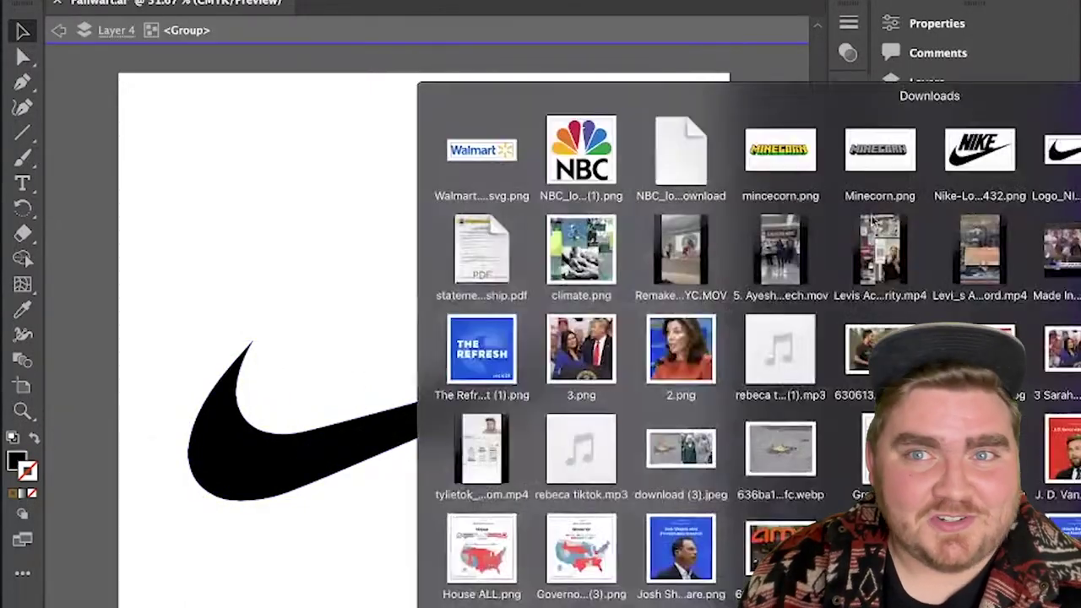
{"action": "left_click_drag", "start_coordinate": [980, 152], "coordinate": [374, 357]}
{"action": "left_click_drag", "start_coordinate": [623, 261], "coordinate": [647, 259]}
{"action": "left_click_drag", "start_coordinate": [192, 386], "coordinate": [184, 385]}
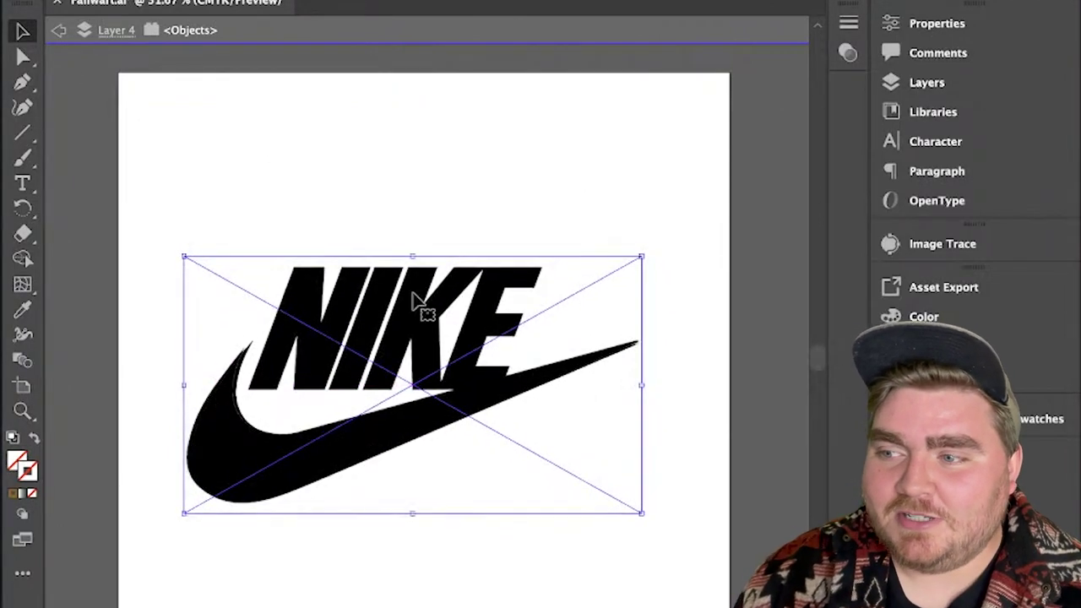
{"action": "left_click_drag", "start_coordinate": [413, 293], "coordinate": [413, 105]}
Add large black text reading "TURKE" below the swoosh
{"action": "key", "text": "t"}
{"action": "mouse_move", "coordinate": [186, 499]}
{"action": "left_mouse_down"}
{"action": "mouse_move", "coordinate": [518, 607]}
{"action": "mouse_move", "coordinate": [609, 607]}
{"action": "left_mouse_up"}
{"action": "type", "text": "TURK"}
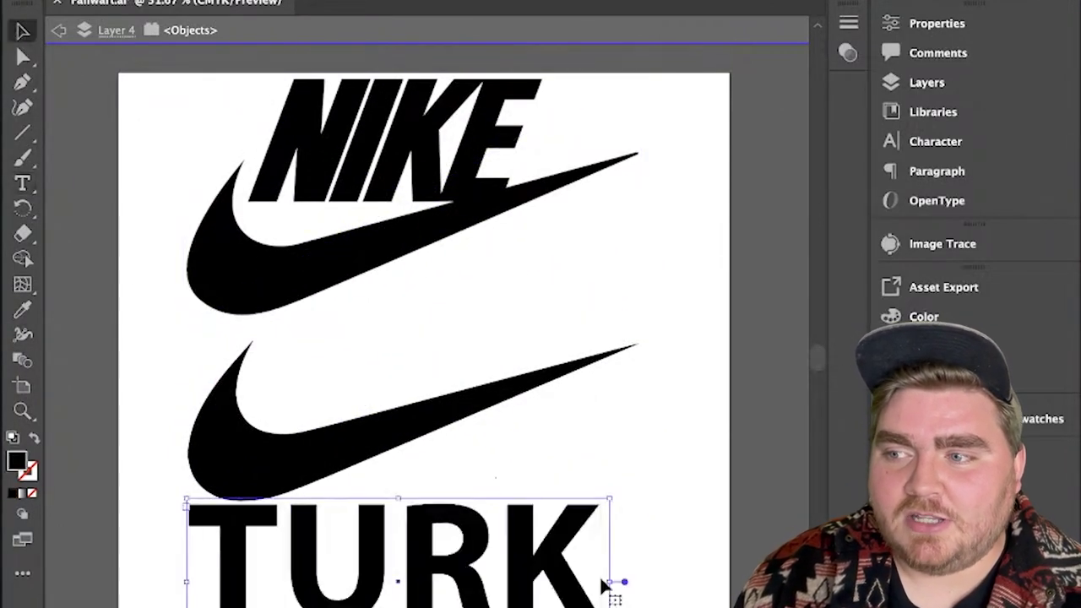
{"action": "type", "text": "E"}
Set the TURKE text in Futura Condensed ExtraBold
{"action": "left_click_drag", "start_coordinate": [712, 549], "coordinate": [224, 467]}
{"action": "left_click", "coordinate": [939, 141]}
{"action": "left_click", "coordinate": [675, 72]}
{"action": "type", "text": "futura"}
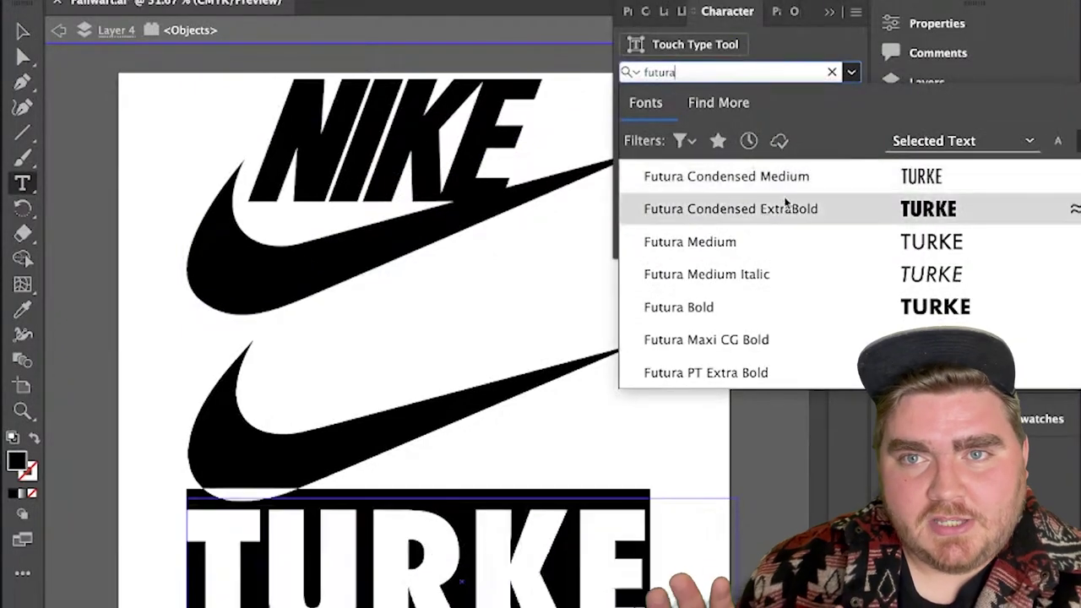
{"action": "left_click", "coordinate": [786, 207]}
{"action": "key", "text": "Escape"}
Convert the TURKE text to outlines and move its letters closer together
{"action": "right_click", "coordinate": [527, 536]}
{"action": "left_click", "coordinate": [579, 551]}
{"action": "double_click", "coordinate": [210, 549]}
{"action": "left_click_drag", "start_coordinate": [290, 554], "coordinate": [283, 553]}
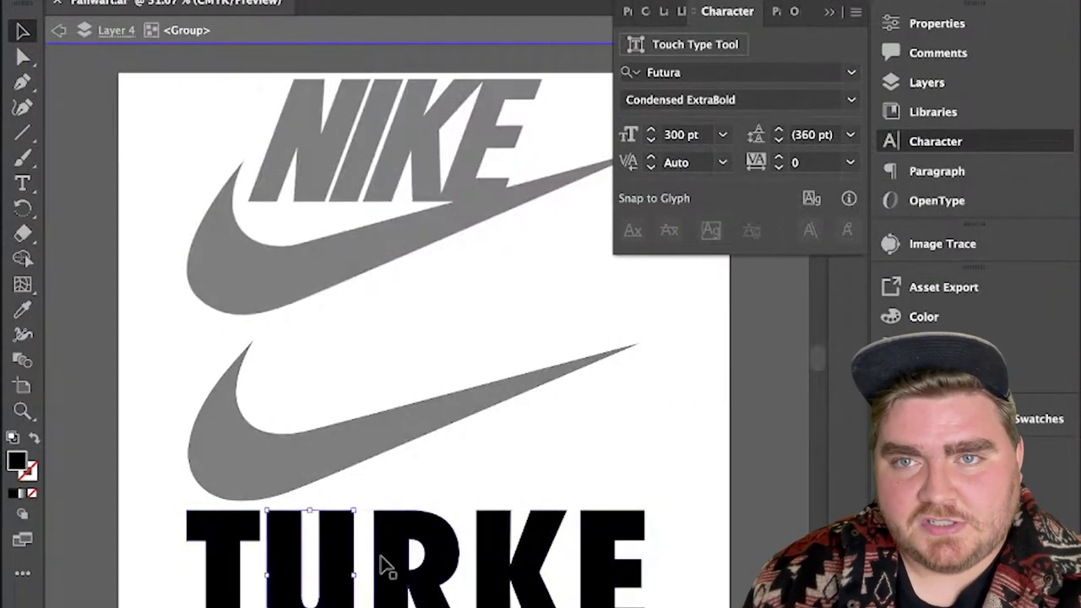
{"action": "left_click_drag", "start_coordinate": [391, 551], "coordinate": [371, 549]}
{"action": "left_click_drag", "start_coordinate": [495, 547], "coordinate": [463, 547]}
{"action": "left_click_drag", "start_coordinate": [602, 532], "coordinate": [558, 532]}
{"action": "key", "text": "Escape"}
Move the TURKE lettering over the NIKE wordmark and narrow it to match the wordmark's height
{"action": "right_click", "coordinate": [564, 540]}
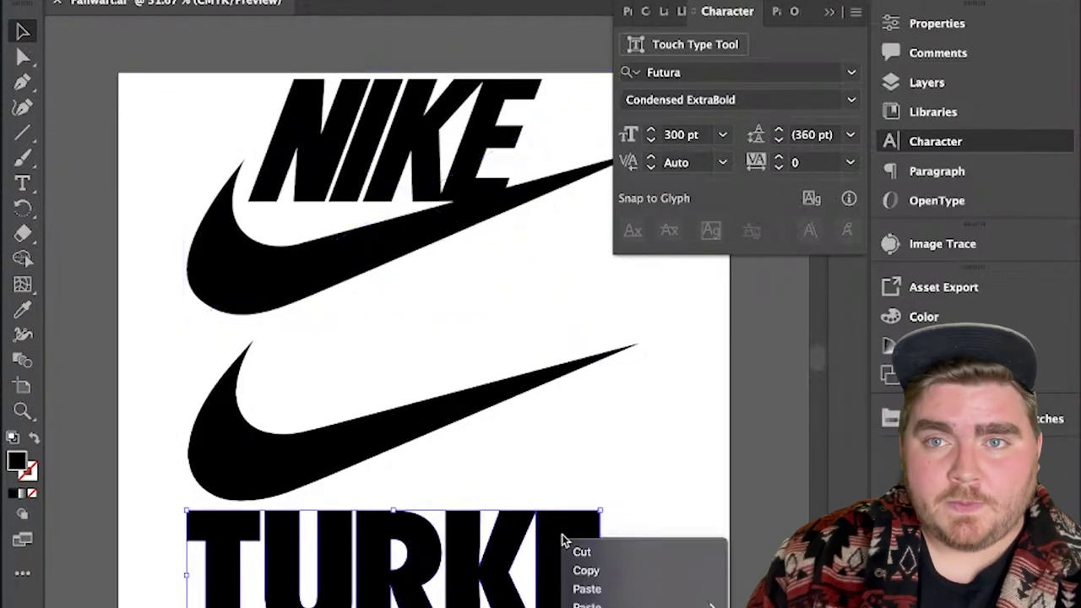
{"action": "left_click", "coordinate": [662, 489]}
{"action": "left_click_drag", "start_coordinate": [295, 516], "coordinate": [339, 79]}
{"action": "left_click", "coordinate": [829, 12]}
{"action": "left_click_drag", "start_coordinate": [643, 137], "coordinate": [505, 136]}
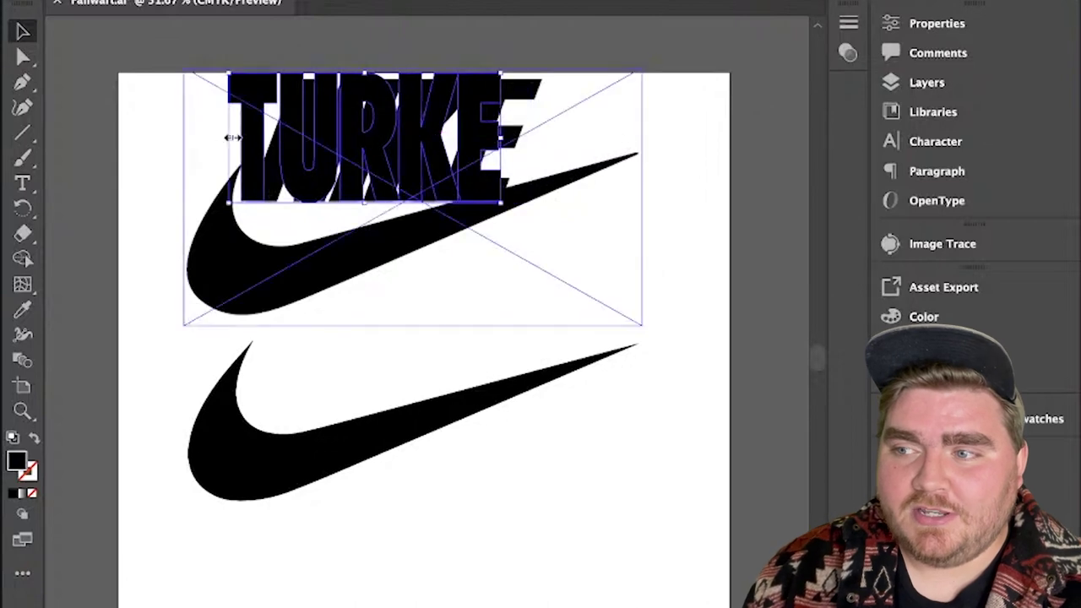
{"action": "left_click_drag", "start_coordinate": [230, 137], "coordinate": [237, 137]}
{"action": "left_click_drag", "start_coordinate": [368, 73], "coordinate": [368, 80]}
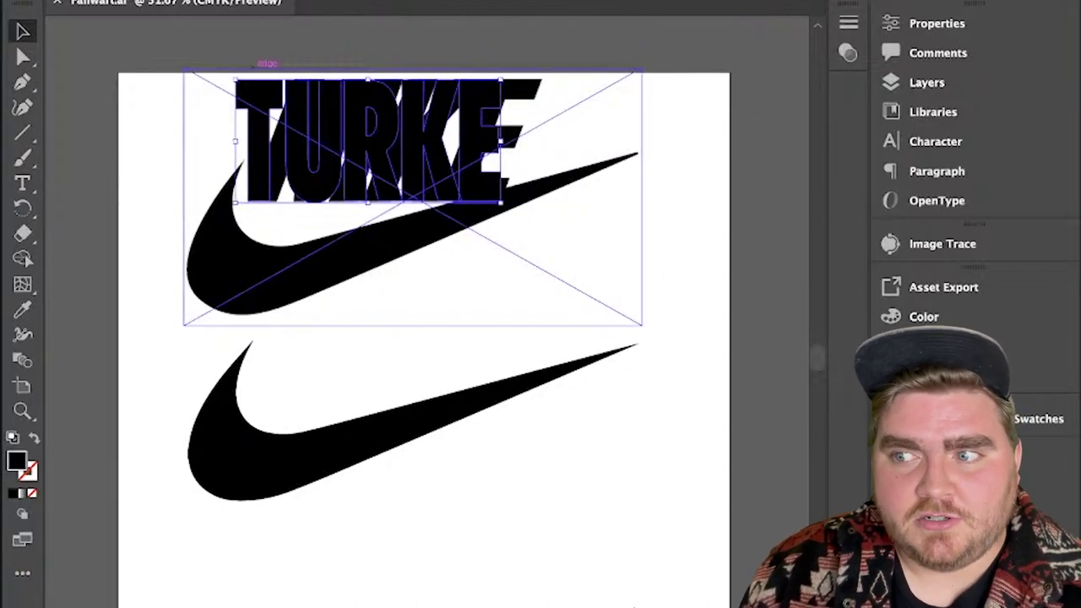
{"action": "key", "text": "alt+shift+super+w"}
{"action": "left_click", "coordinate": [874, 71]}
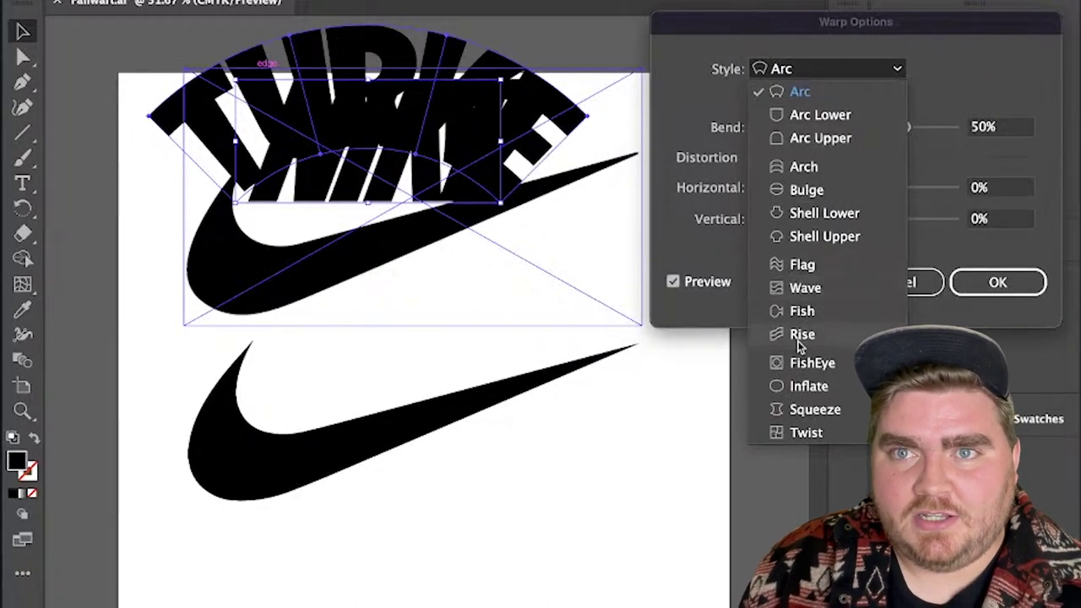
{"action": "left_click", "coordinate": [799, 340]}
{"action": "left_click_drag", "start_coordinate": [906, 128], "coordinate": [853, 128]}
{"action": "left_click", "coordinate": [897, 282]}
{"action": "left_click", "coordinate": [23, 57]}
{"action": "left_click_drag", "start_coordinate": [217, 70], "coordinate": [373, 139]}
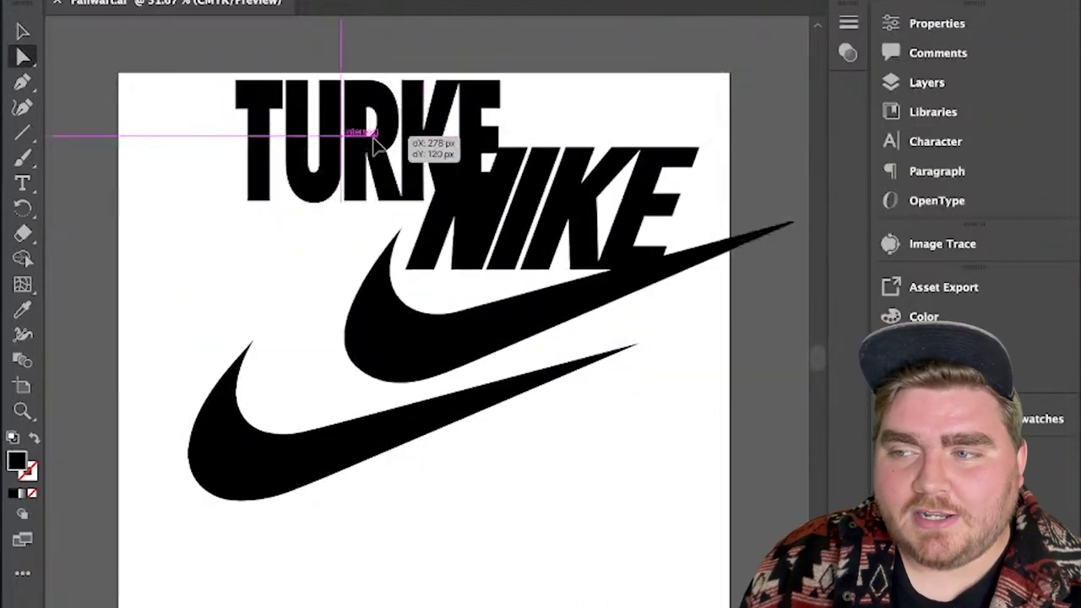
{"action": "key", "text": "super+z"}
Move the TURKE lettering off the Nike logo to the area below the lower swoosh
{"action": "left_click", "coordinate": [21, 32]}
{"action": "left_click_drag", "start_coordinate": [482, 125], "coordinate": [630, 560]}
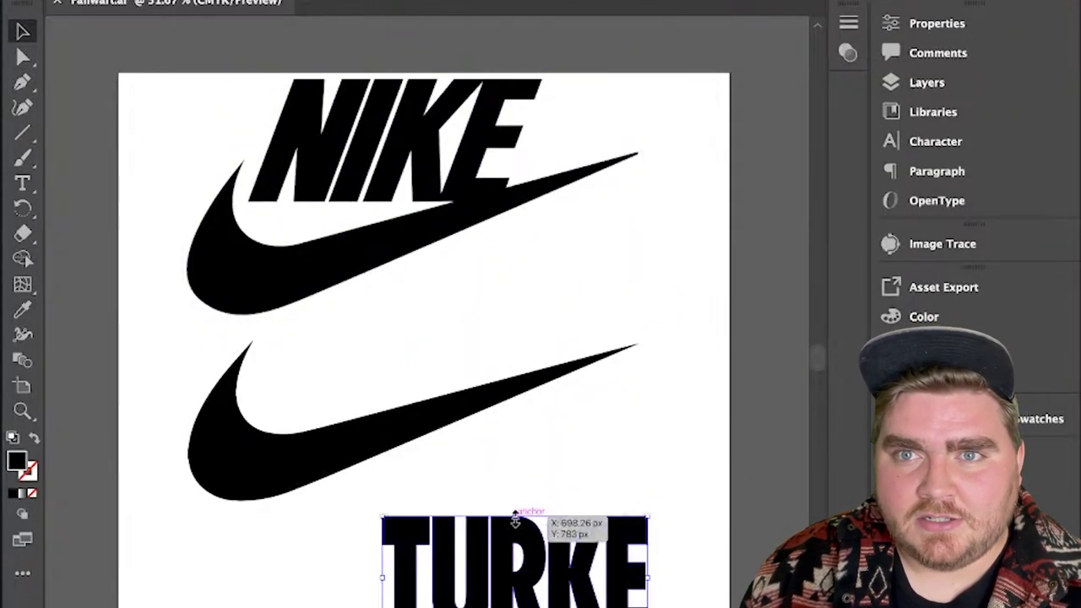
{"action": "left_click_drag", "start_coordinate": [515, 521], "coordinate": [515, 521]}
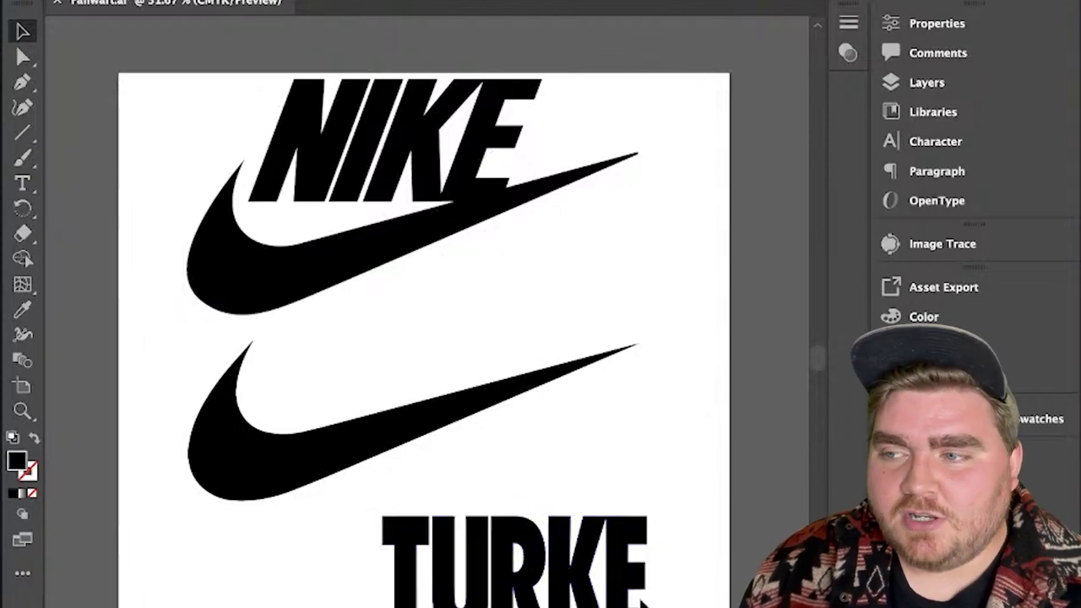
{"action": "left_click_drag", "start_coordinate": [583, 549], "coordinate": [627, 549]}
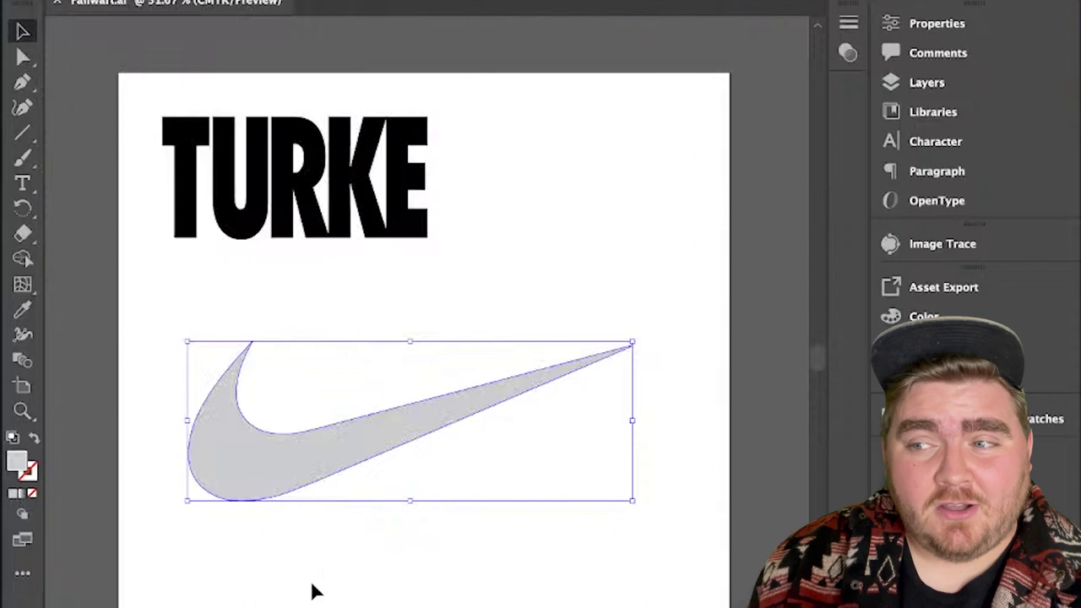
Replace the gray swoosh with an image-traced version of the larger black swoosh, removing its white background shapes
{"action": "key", "text": "Delete"}
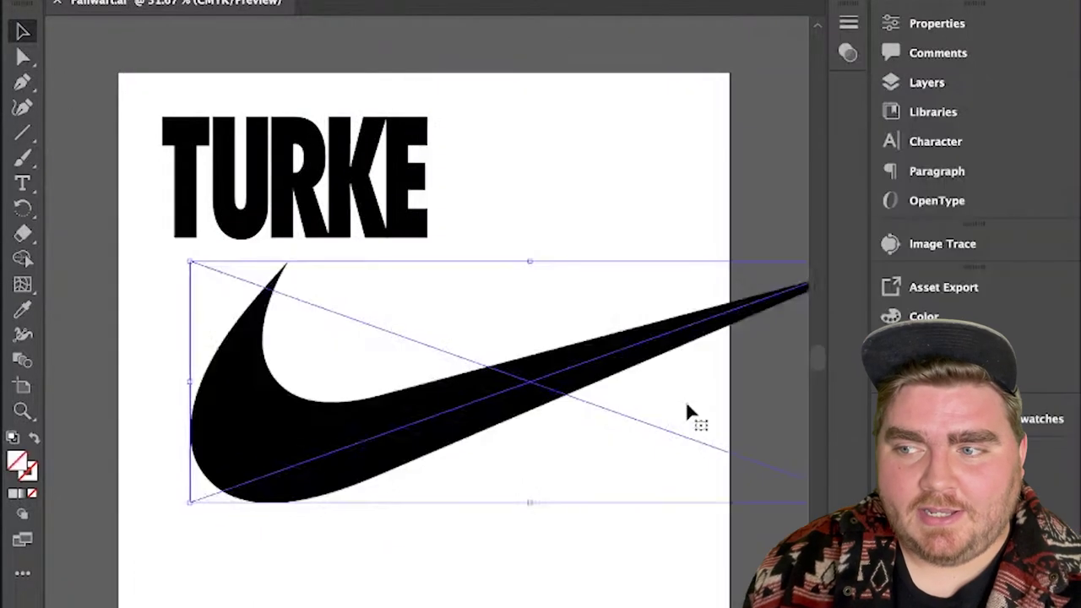
{"action": "left_click", "coordinate": [886, 247]}
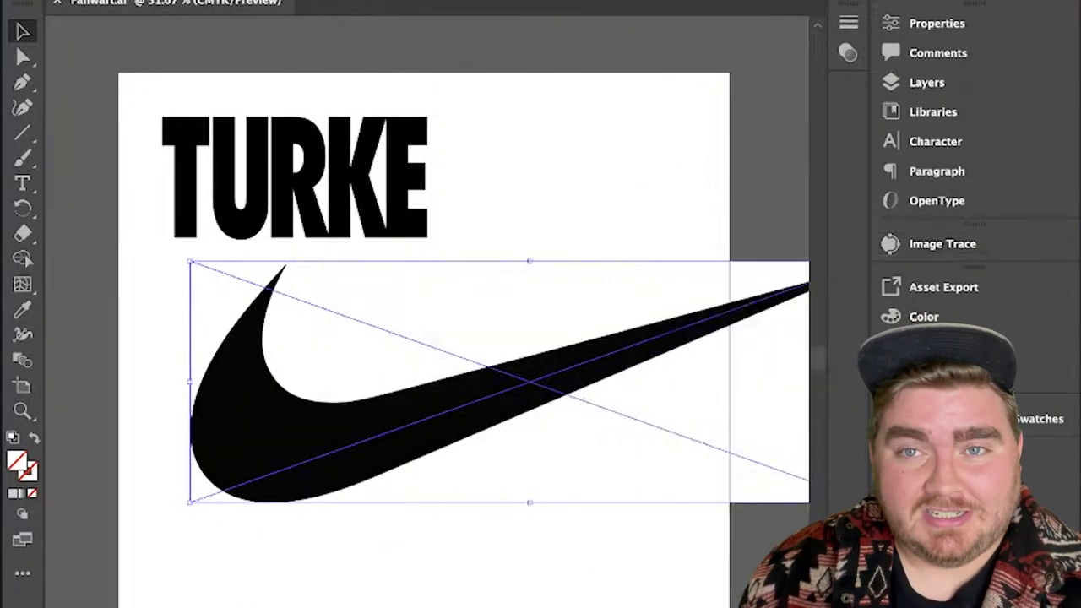
{"action": "double_click", "coordinate": [441, 331]}
{"action": "left_click", "coordinate": [441, 324]}
{"action": "key", "text": "Delete"}
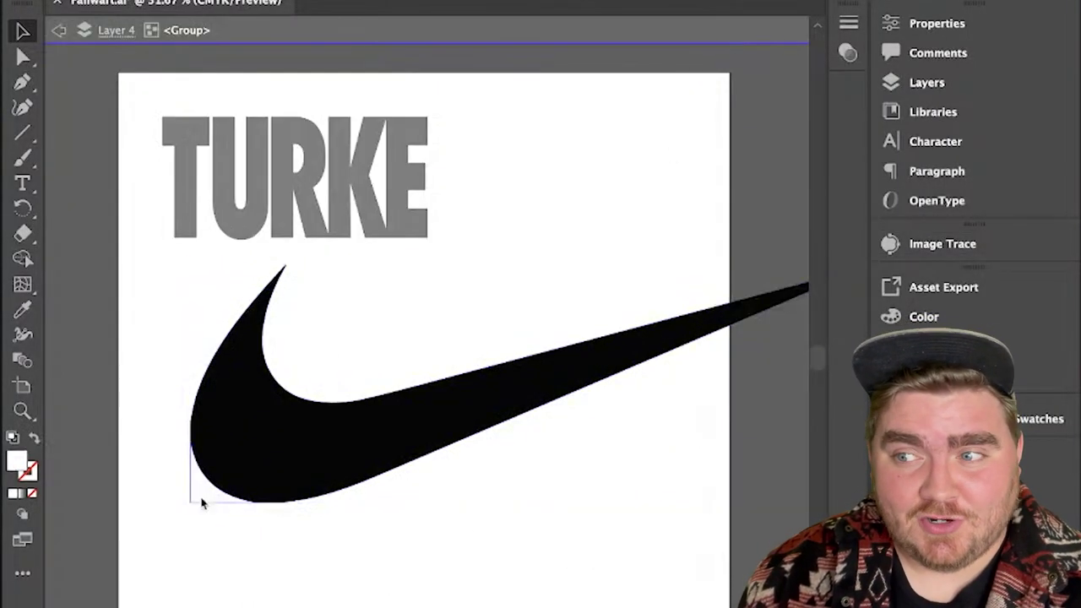
{"action": "left_click", "coordinate": [202, 498]}
{"action": "key", "text": "Delete"}
Fill the traced swoosh with a golden yellow
{"action": "left_click", "coordinate": [321, 456]}
{"action": "double_click", "coordinate": [17, 461]}
{"action": "left_click", "coordinate": [372, 202]}
{"action": "key", "text": "Return"}
{"action": "double_click", "coordinate": [17, 462]}
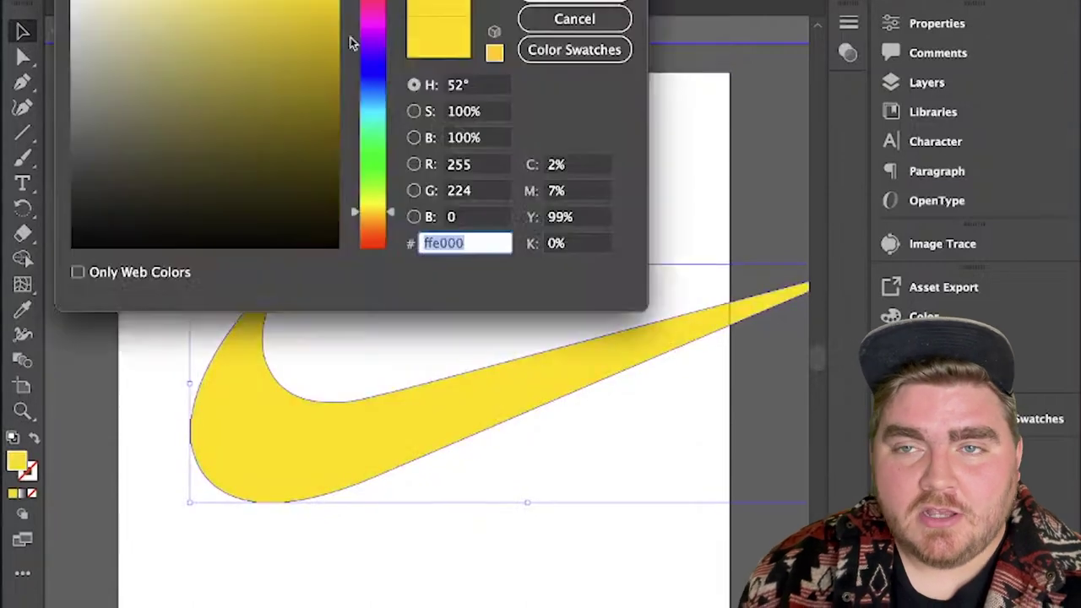
{"action": "left_click_drag", "start_coordinate": [372, 212], "coordinate": [372, 214]}
{"action": "key", "text": "Return"}
Scale the yellow swoosh down to fit within the artboard's width and center it below the TURKE lettering
{"action": "double_click", "coordinate": [397, 347]}
{"action": "left_click", "coordinate": [401, 435]}
{"action": "left_click_drag", "start_coordinate": [528, 265], "coordinate": [533, 299]}
{"action": "left_click_drag", "start_coordinate": [464, 418], "coordinate": [361, 442]}
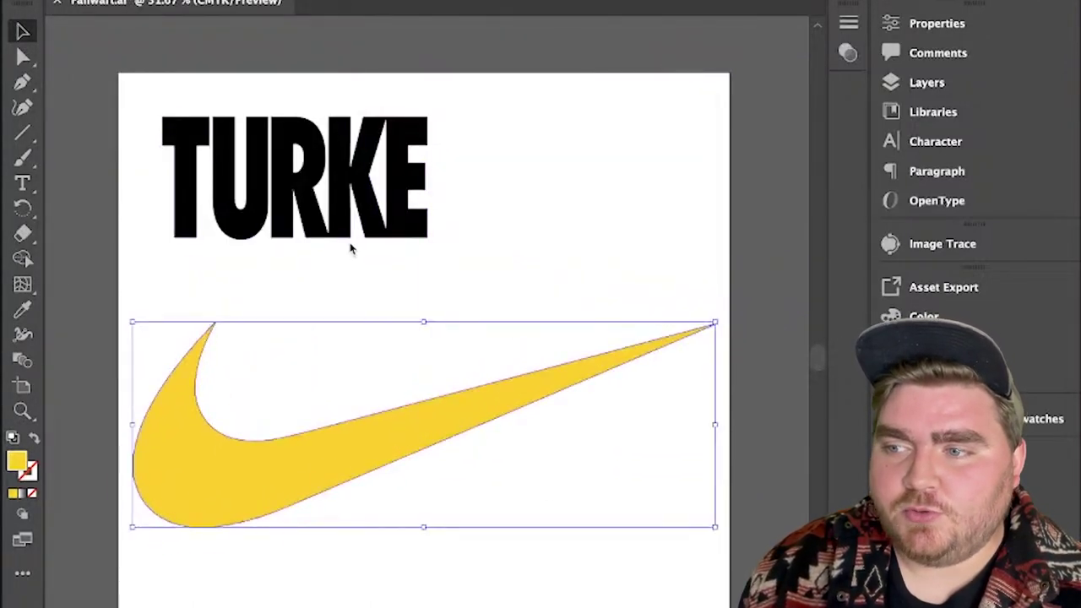
Fill the TURKE lettering with the swoosh's yellow using the Eyedropper
{"action": "left_click", "coordinate": [340, 214]}
{"action": "key", "text": "i"}
{"action": "left_click", "coordinate": [209, 439]}
{"action": "key", "text": "v"}
Place the black NIKE logo image again and move it beside the TURKE lettering for reference
{"action": "left_click", "coordinate": [608, 330]}
{"action": "left_click", "coordinate": [746, 607]}
{"action": "left_click_drag", "start_coordinate": [581, 551], "coordinate": [622, 408]}
{"action": "left_click_drag", "start_coordinate": [549, 439], "coordinate": [575, 220]}
{"action": "left_click", "coordinate": [52, 156]}
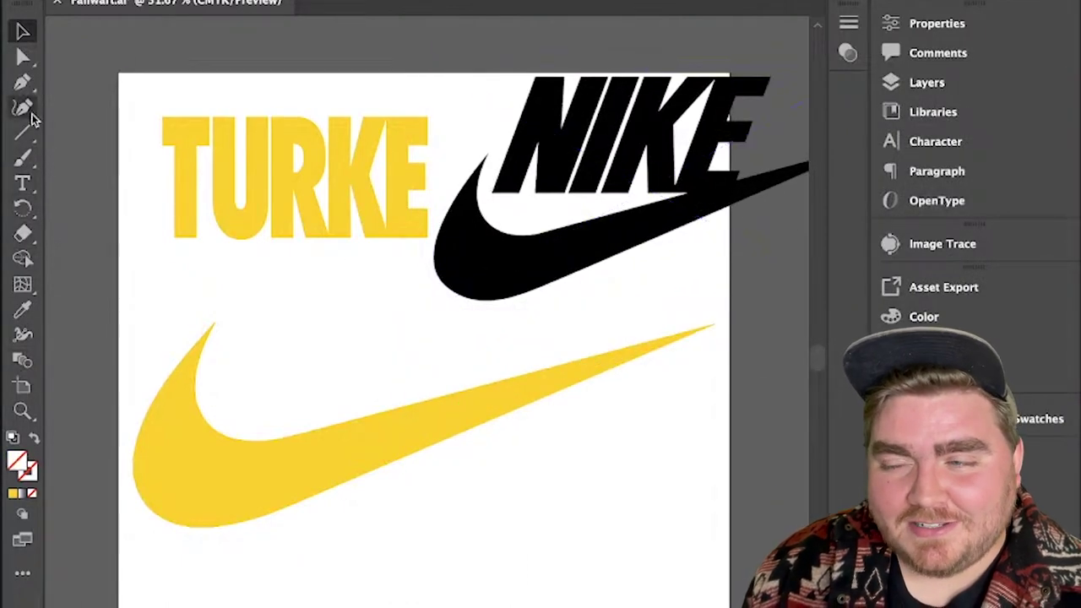
Draw one large and several smaller black circles without a stroke above the swoosh's inner curve
{"action": "left_click", "coordinate": [23, 360]}
{"action": "left_click", "coordinate": [23, 133]}
{"action": "left_click", "coordinate": [95, 154]}
{"action": "left_click", "coordinate": [13, 437]}
{"action": "left_click", "coordinate": [35, 437]}
{"action": "left_click", "coordinate": [29, 474]}
{"action": "left_click", "coordinate": [33, 493]}
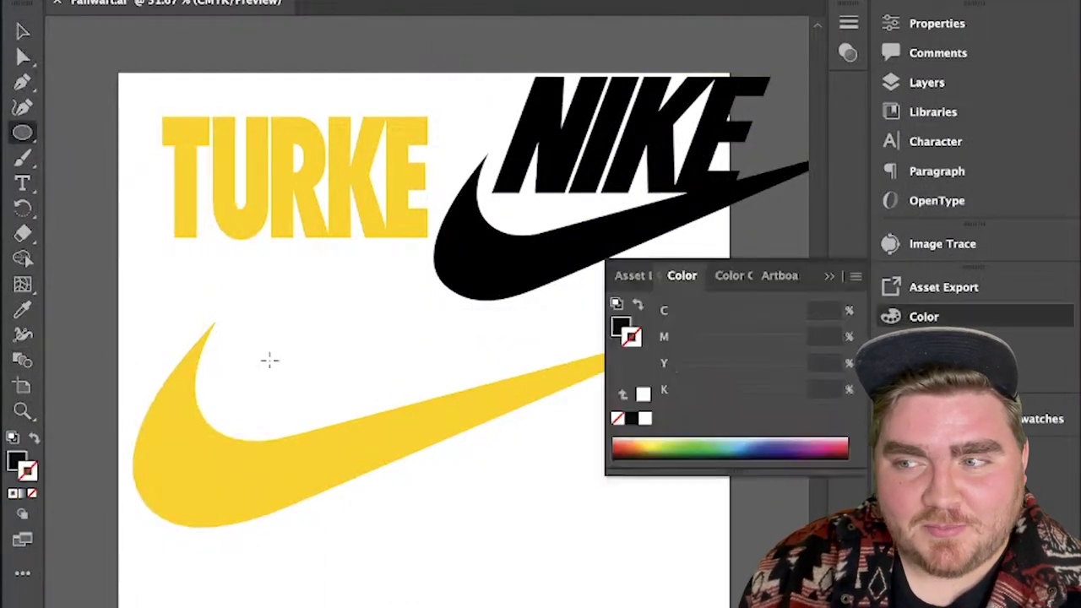
{"action": "left_click", "coordinate": [842, 272]}
{"action": "mouse_move", "coordinate": [230, 379]}
{"action": "left_mouse_down"}
{"action": "mouse_move", "coordinate": [276, 412]}
{"action": "mouse_move", "coordinate": [317, 402]}
{"action": "left_mouse_up"}
{"action": "key", "text": "v"}
{"action": "left_click", "coordinate": [583, 461]}
Nudge the large black circle six steps left and three steps down, into the swoosh's curve
{"action": "left_click", "coordinate": [251, 400]}
{"action": "key", "text": "Left"}
{"action": "key", "text": "Left"}
{"action": "key", "text": "Left"}
{"action": "key", "text": "Left"}
{"action": "key", "text": "Left"}
{"action": "key", "text": "Left"}
{"action": "key", "text": "Down"}
{"action": "key", "text": "Down"}
{"action": "key", "text": "Down"}
Move the tiny black circle onto the yellow swoosh and place a copy directly beside it
{"action": "left_click", "coordinate": [366, 392]}
{"action": "left_click_drag", "start_coordinate": [323, 403], "coordinate": [336, 439]}
{"action": "key", "text": "Down"}
{"action": "key", "text": "Down"}
{"action": "mouse_move", "coordinate": [335, 439]}
{"action": "left_mouse_down"}
{"action": "mouse_move", "coordinate": [357, 439]}
{"action": "mouse_move", "coordinate": [345, 437]}
{"action": "left_mouse_up"}
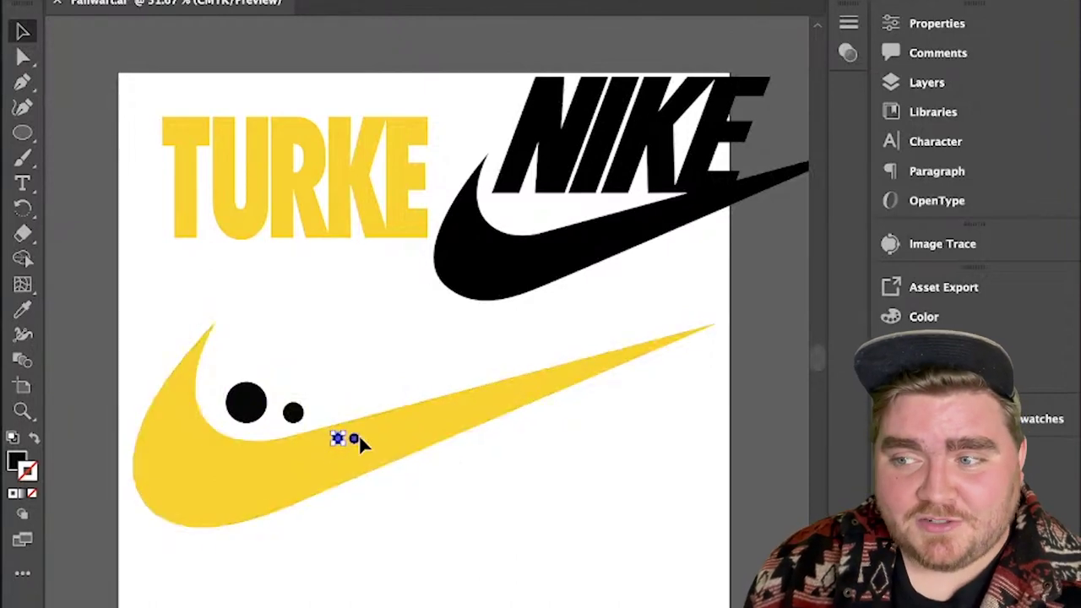
Set the pen fill to a red-orange with 83.7% magenta and 86.98% yellow, without a stroke
{"action": "left_click", "coordinate": [23, 84]}
{"action": "double_click", "coordinate": [17, 461]}
{"action": "left_click", "coordinate": [373, 1]}
{"action": "left_click", "coordinate": [292, 1]}
{"action": "left_click_drag", "start_coordinate": [377, 211], "coordinate": [410, 242]}
{"action": "left_click", "coordinate": [572, 1]}
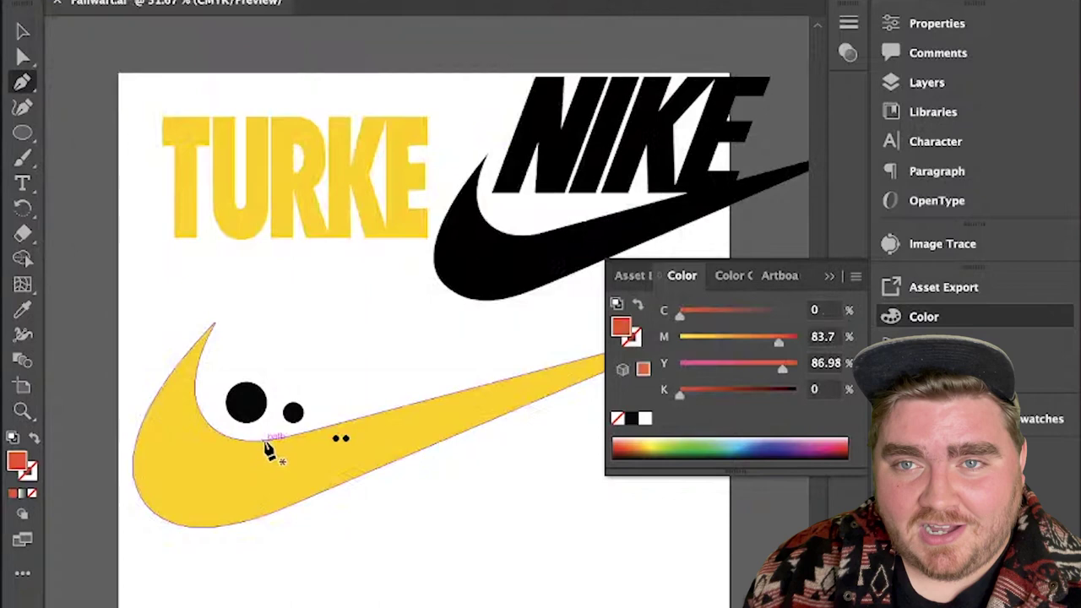
Move the two tiny circles closer to the eyes and draw a long black wattle hanging from the swoosh's inner curve
{"action": "key", "text": "v"}
{"action": "left_click", "coordinate": [340, 438]}
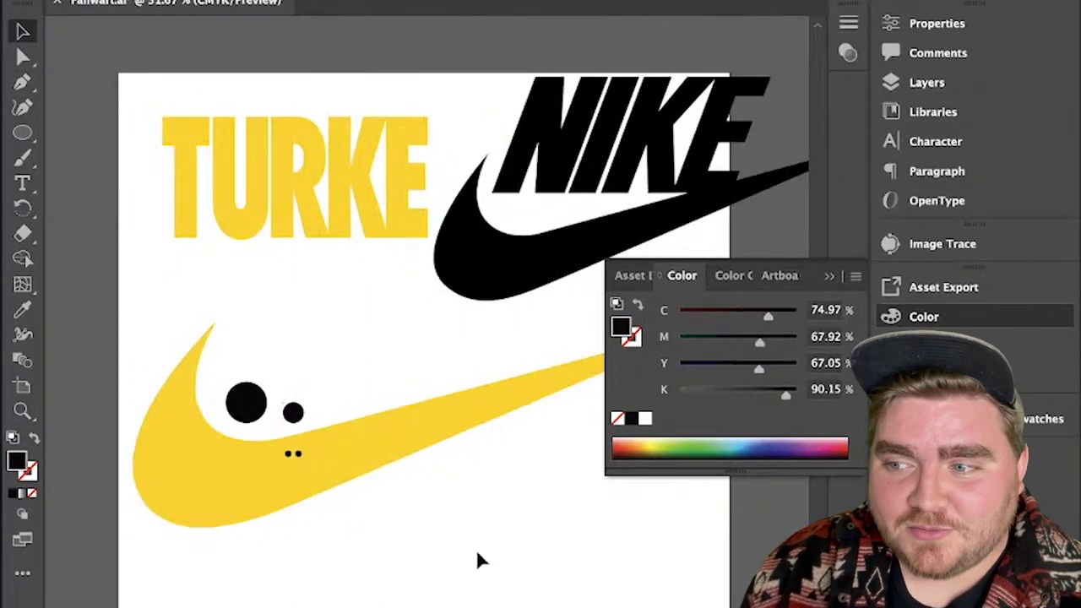
{"action": "key", "text": "p"}
{"action": "left_click", "coordinate": [282, 436]}
{"action": "left_click_drag", "start_coordinate": [255, 456], "coordinate": [245, 504]}
{"action": "left_click_drag", "start_coordinate": [262, 599], "coordinate": [321, 599]}
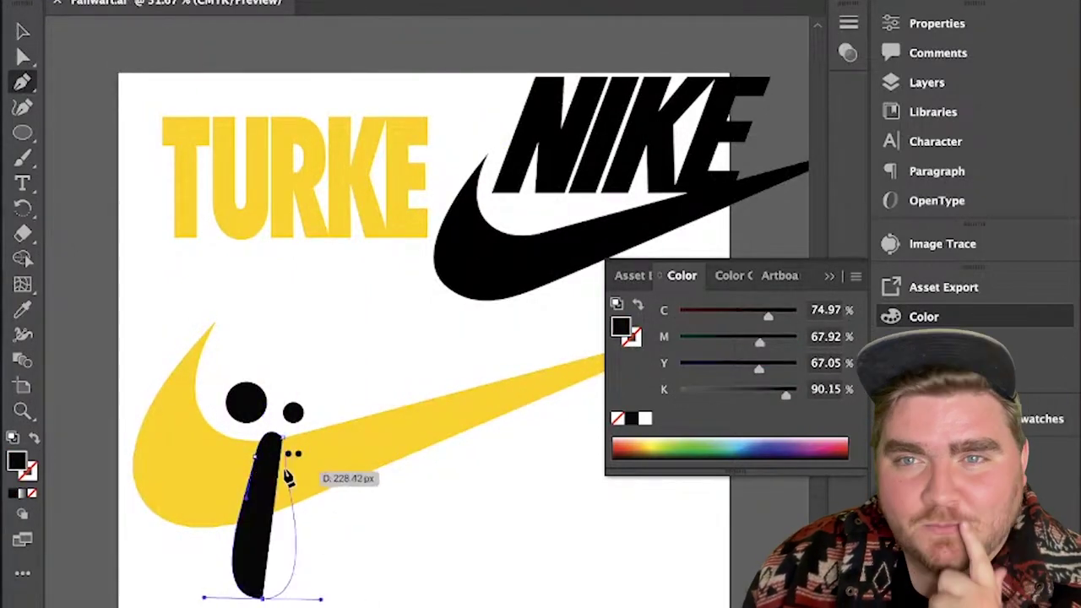
{"action": "left_click_drag", "start_coordinate": [282, 437], "coordinate": [315, 430]}
Recolor the hanging wattle shape to red-orange
{"action": "double_click", "coordinate": [17, 462]}
{"action": "left_click", "coordinate": [372, 231]}
{"action": "left_click", "coordinate": [339, 1]}
{"action": "left_click_drag", "start_coordinate": [377, 232], "coordinate": [378, 242]}
{"action": "left_click", "coordinate": [309, 32]}
{"action": "left_click", "coordinate": [540, 1]}
{"action": "key", "text": "v"}
{"action": "left_click", "coordinate": [493, 529]}
Delete the black NIKE reference image and select the turkey swoosh artwork
{"action": "left_click", "coordinate": [642, 245]}
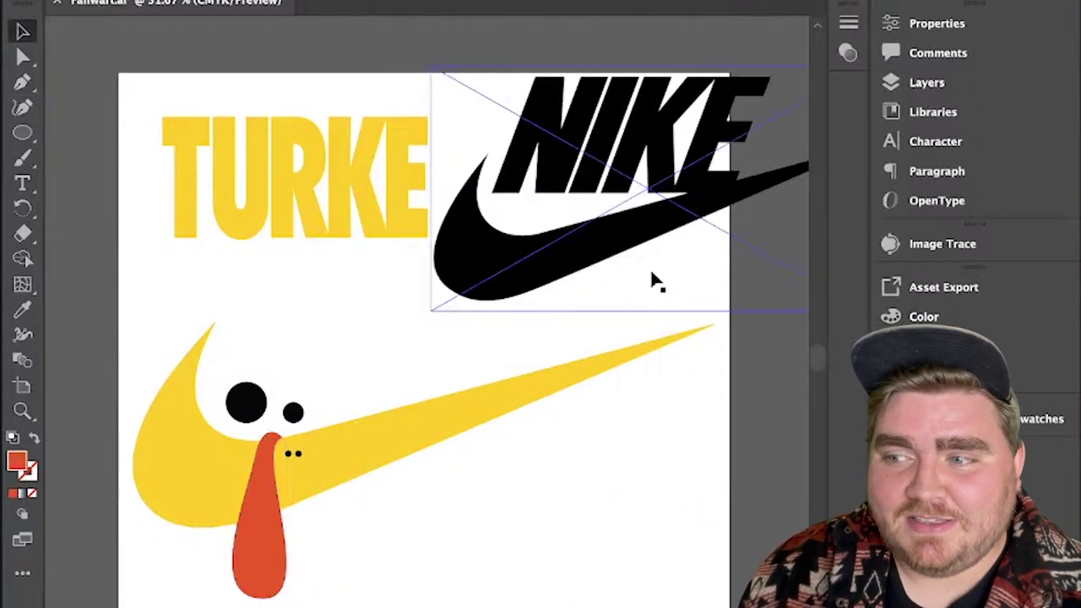
{"action": "key", "text": "Delete"}
{"action": "left_click", "coordinate": [173, 371]}
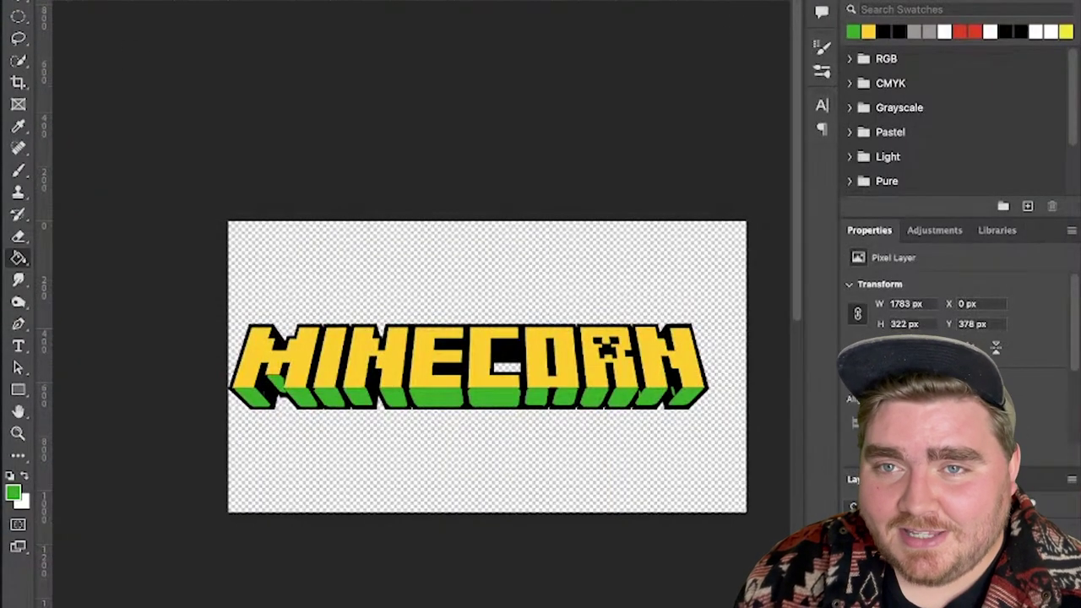
Switch to Photoshop and save the corn-styled block logo under the name Minecorn
{"action": "key", "text": "super+s"}
{"action": "type", "text": "Minecorn"}
{"action": "left_click", "coordinate": [101, 607]}
{"action": "left_click", "coordinate": [659, 607]}
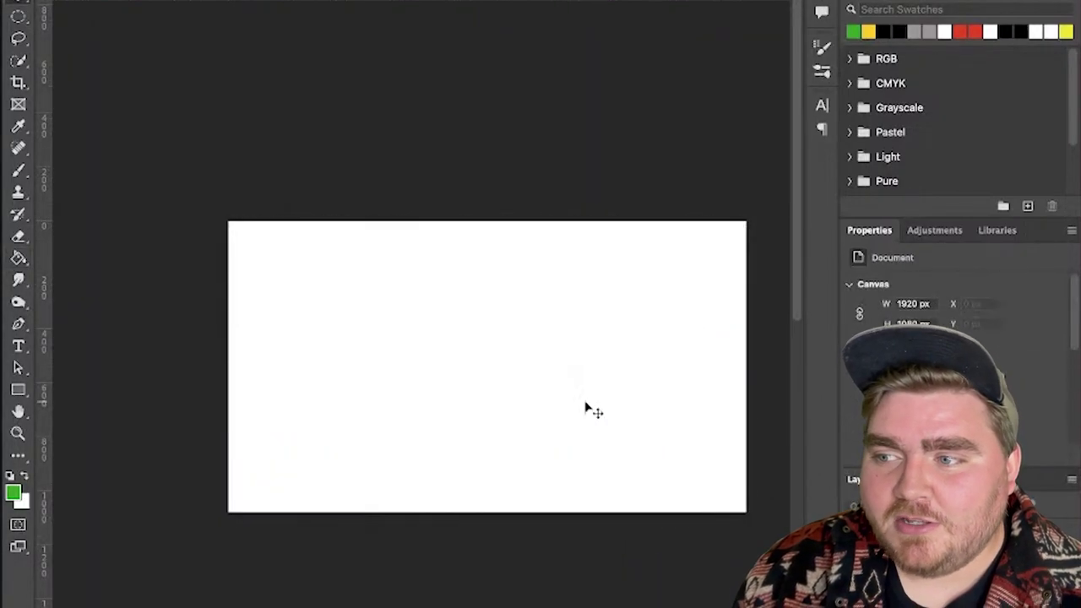
Paste the turkey swoosh artwork onto the white canvas and center it horizontally in the lower half
{"action": "key", "text": "ctrl+v"}
{"action": "left_click_drag", "start_coordinate": [466, 343], "coordinate": [519, 359]}
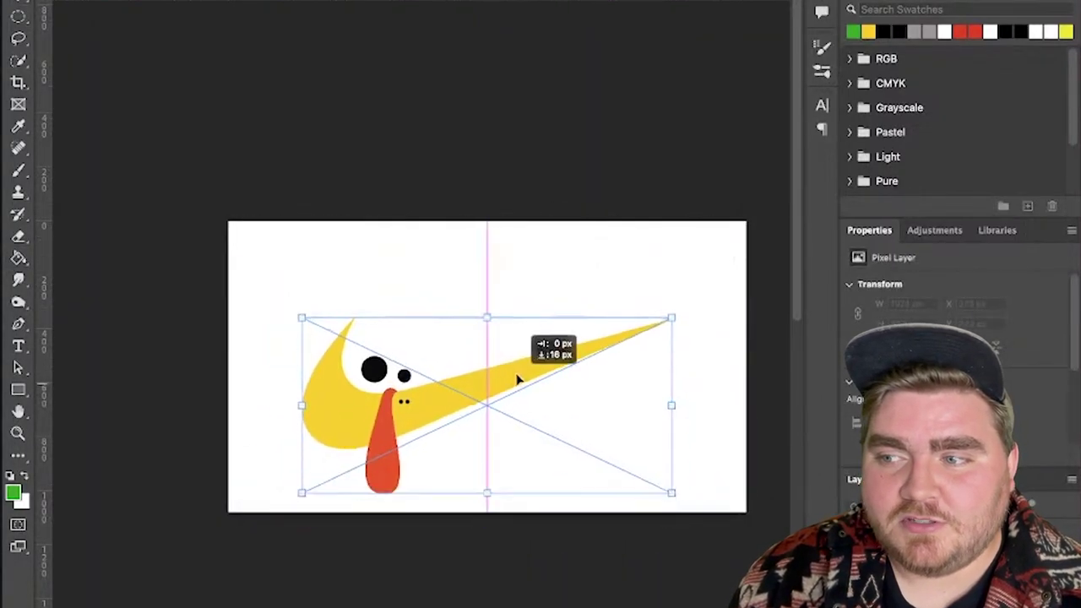
{"action": "left_click", "coordinate": [24, 1]}
Place the black NIKE logo on the canvas, scale it to the yellow swoosh's width and align it over the swoosh
{"action": "key", "text": "super+v"}
{"action": "left_click_drag", "start_coordinate": [747, 366], "coordinate": [672, 366]}
{"action": "left_click_drag", "start_coordinate": [229, 366], "coordinate": [301, 366]}
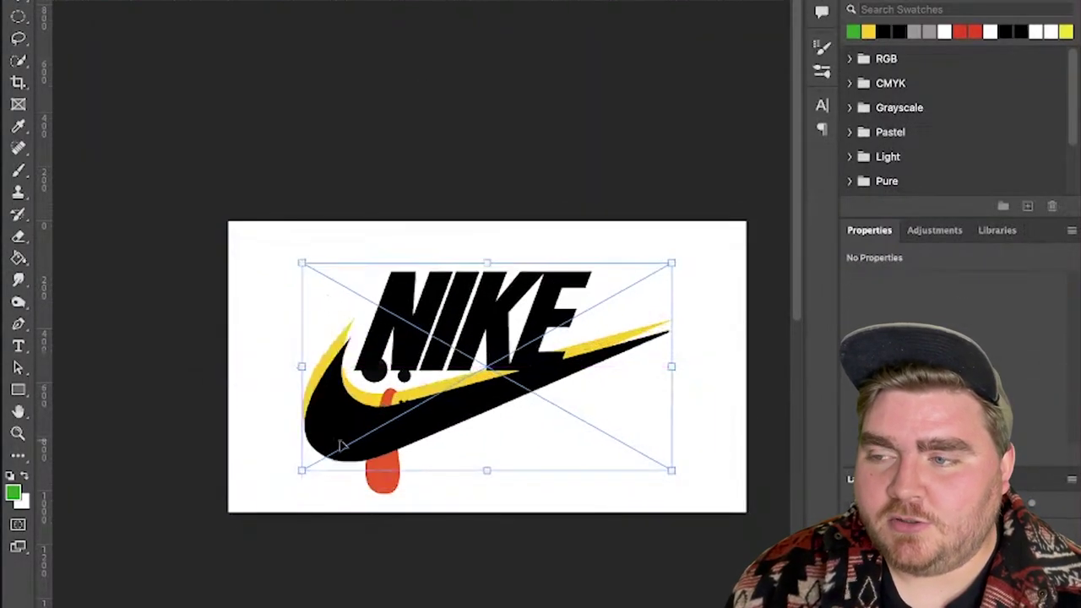
{"action": "left_click_drag", "start_coordinate": [340, 444], "coordinate": [340, 430]}
{"action": "left_click_drag", "start_coordinate": [305, 355], "coordinate": [298, 355]}
Nudge the NIKE logo three large steps right and one large step up to match the yellow swoosh
{"action": "left_click", "coordinate": [357, 64]}
{"action": "key", "text": "shift+Right"}
{"action": "key", "text": "shift+Right"}
{"action": "key", "text": "shift+Right"}
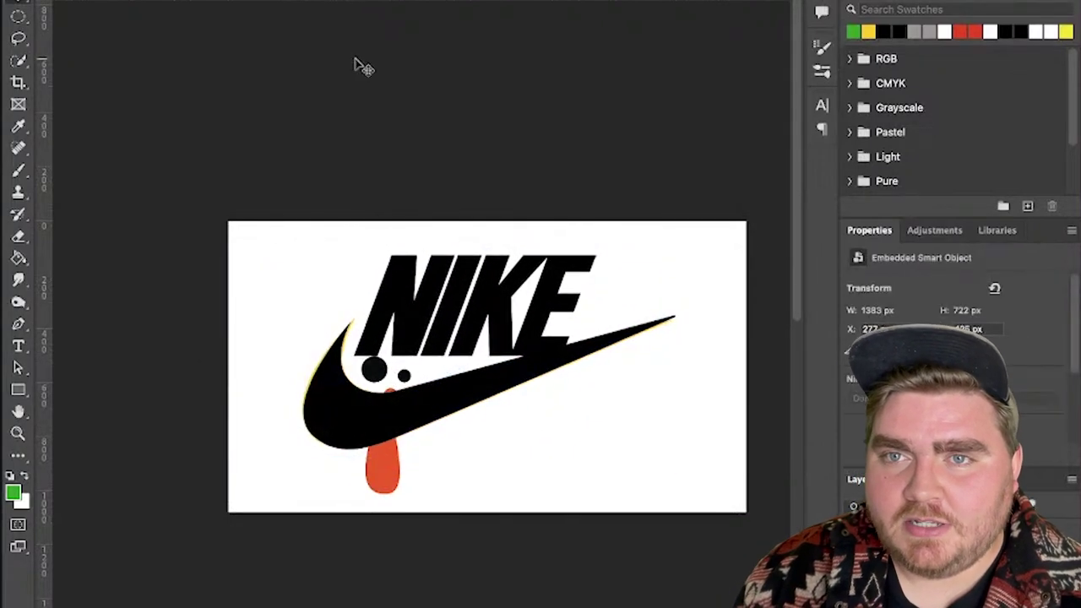
{"action": "key", "text": "shift+Up"}
Separate the turkey's facial details from the swoosh artwork and transform them with the NIKE reference hidden
{"action": "left_click", "coordinate": [653, 78]}
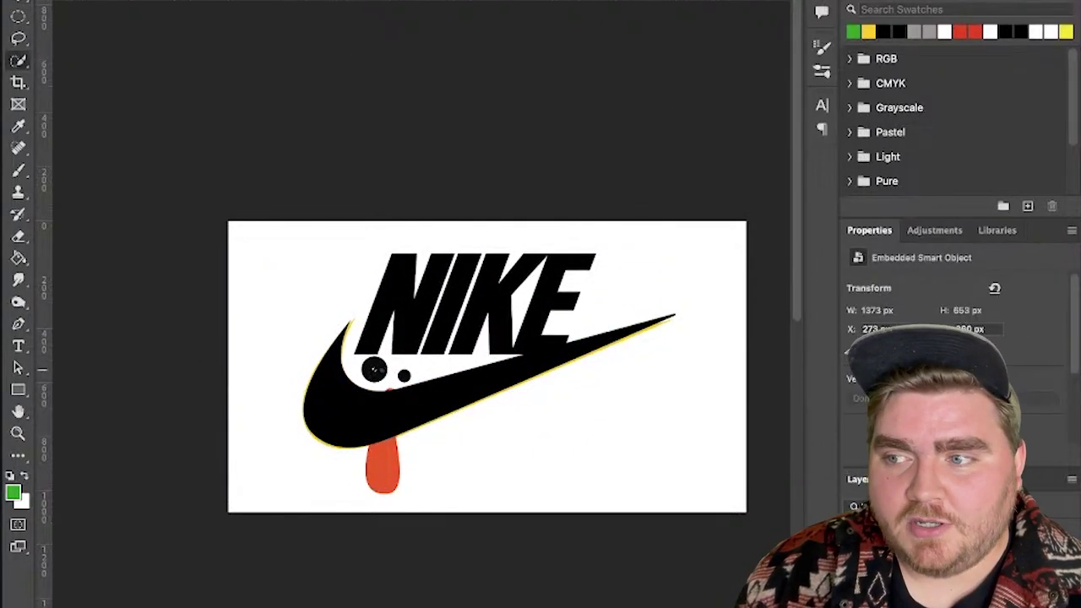
{"action": "left_click", "coordinate": [23, 3]}
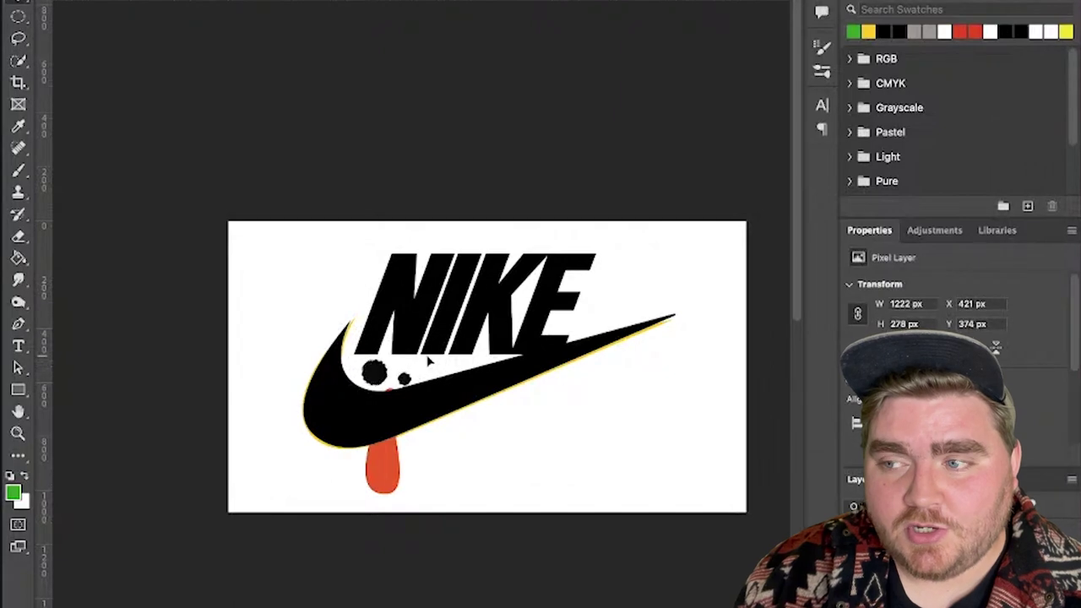
{"action": "left_click", "coordinate": [854, 582]}
{"action": "key", "text": "super+t"}
{"action": "left_click_drag", "start_coordinate": [714, 305], "coordinate": [710, 288]}
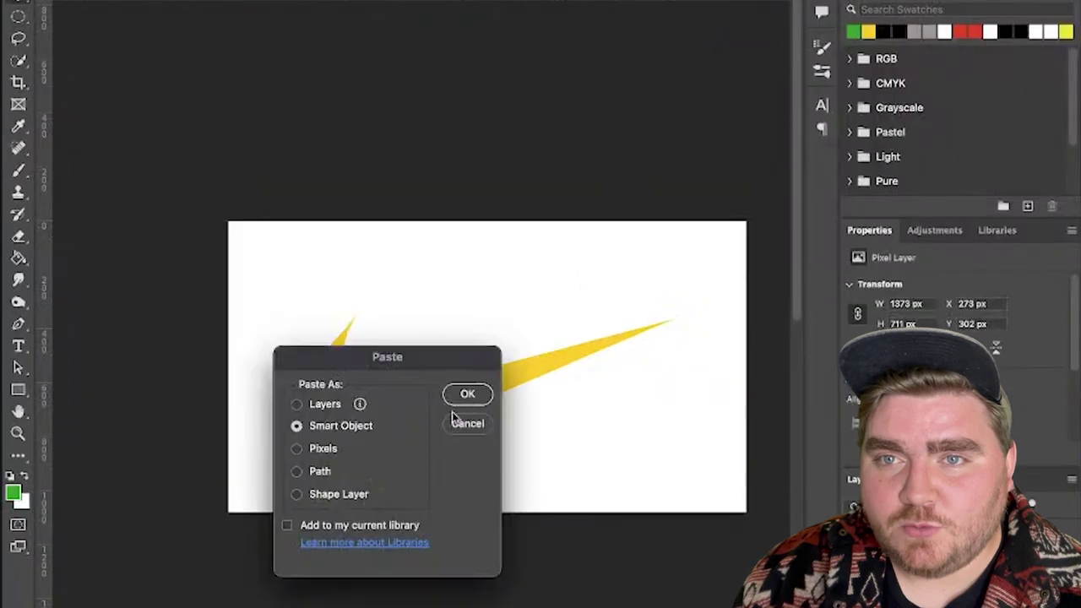
Paste the TURKE lettering as a smart object, scale it down and place it over the NIKE lettering
{"action": "key", "text": "Return"}
{"action": "left_click_drag", "start_coordinate": [228, 366], "coordinate": [355, 347]}
{"action": "left_click_drag", "start_coordinate": [746, 359], "coordinate": [569, 346]}
{"action": "left_click_drag", "start_coordinate": [557, 398], "coordinate": [562, 302]}
{"action": "key", "text": "Return"}
Skew the TURKE lettering to the right to match the slant of the NIKE lettering
{"action": "key", "text": "ctrl+t"}
{"action": "left_click_drag", "start_coordinate": [459, 255], "coordinate": [498, 256]}
{"action": "key", "text": "Return"}
Widen the TURKE lettering leftward to 918 px and stretch its top edge to the black lettering
{"action": "left_click_drag", "start_coordinate": [547, 330], "coordinate": [618, 282]}
{"action": "scroll", "coordinate": [617, 282], "scroll_direction": "left", "scroll_amount": 3}
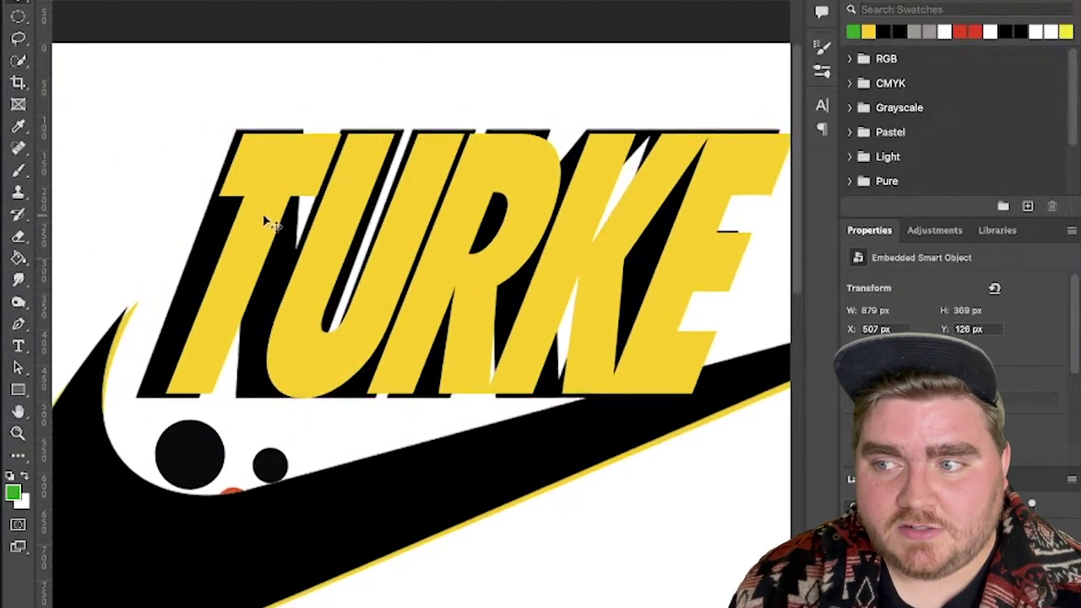
{"action": "key", "text": "super+t"}
{"action": "left_click_drag", "start_coordinate": [193, 264], "coordinate": [164, 259]}
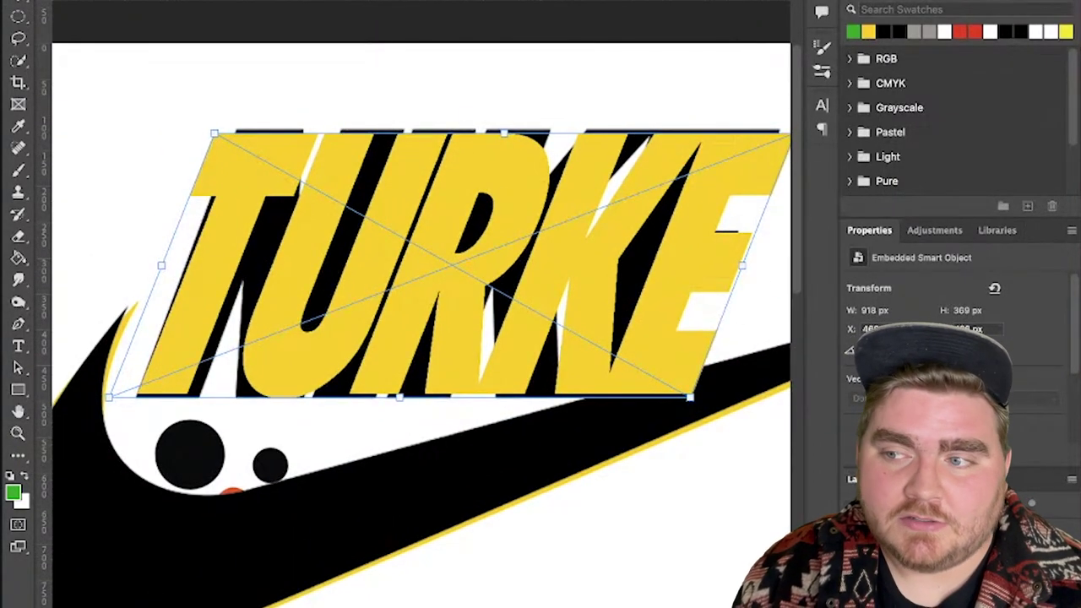
{"action": "mouse_move", "coordinate": [505, 133]}
{"action": "left_mouse_down"}
{"action": "mouse_move", "coordinate": [495, 136]}
{"action": "mouse_move", "coordinate": [504, 130]}
{"action": "left_mouse_up"}
{"action": "key", "text": "Return"}
Nudge the TURKE lettering down five small steps and fine-tune its slant along the final E
{"action": "key", "text": "super+t"}
{"action": "key", "text": "Down"}
{"action": "key", "text": "Down"}
{"action": "key", "text": "Down"}
{"action": "key", "text": "Down"}
{"action": "key", "text": "Down"}
{"action": "mouse_move", "coordinate": [738, 266]}
{"action": "left_mouse_down"}
{"action": "mouse_move", "coordinate": [712, 255]}
{"action": "mouse_move", "coordinate": [743, 251]}
{"action": "left_mouse_up"}
{"action": "key", "text": "Return"}
{"action": "key", "text": "z"}
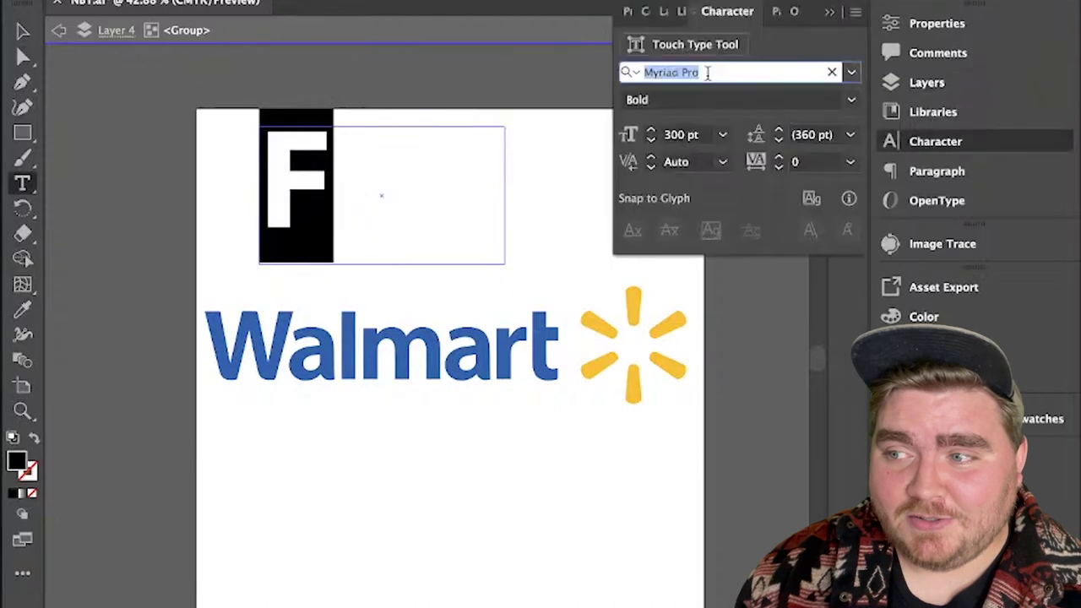
Set the letter F above Walmart to Myriad Variable Concept Semibold SemiCondensed and convert it to outlines
{"action": "type", "text": "myr"}
{"action": "left_click", "coordinate": [791, 470]}
{"action": "right_click", "coordinate": [280, 163]}
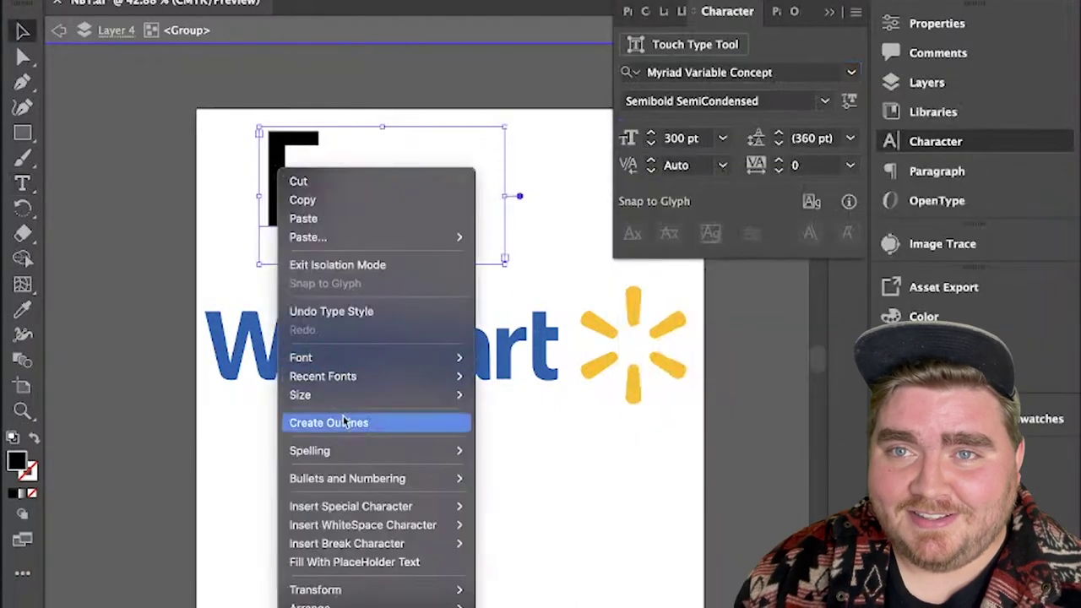
{"action": "left_click", "coordinate": [349, 423]}
Fill the outlined F with the Walmart blue and place it in front of "almart" instead of the W
{"action": "key", "text": "i"}
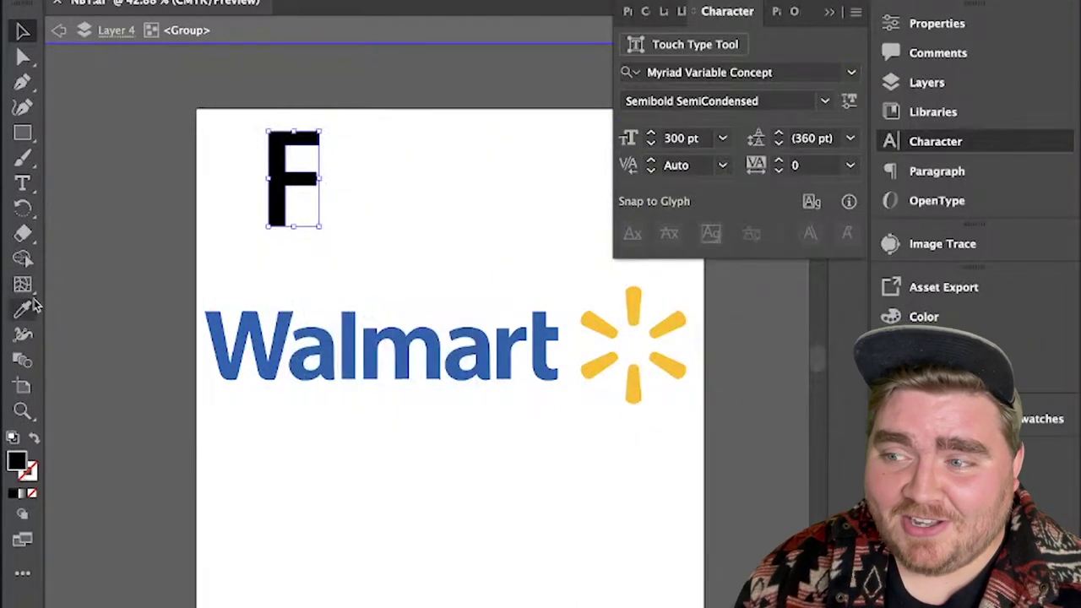
{"action": "left_click", "coordinate": [397, 346]}
{"action": "key", "text": "v"}
{"action": "left_click_drag", "start_coordinate": [258, 167], "coordinate": [265, 357]}
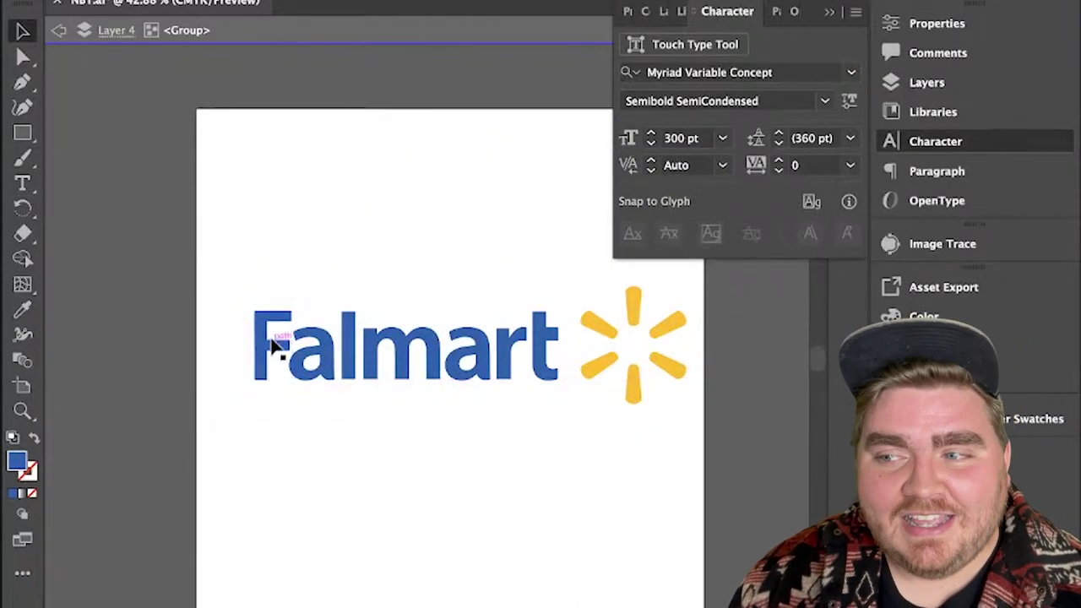
Add a new text frame with a capital F above Falmart and set it to Myriad Variable Concept Bold
{"action": "key", "text": "t"}
{"action": "left_click_drag", "start_coordinate": [259, 137], "coordinate": [462, 247]}
{"action": "type", "text": "F"}
{"action": "key", "text": "super+a"}
{"action": "left_click", "coordinate": [851, 72]}
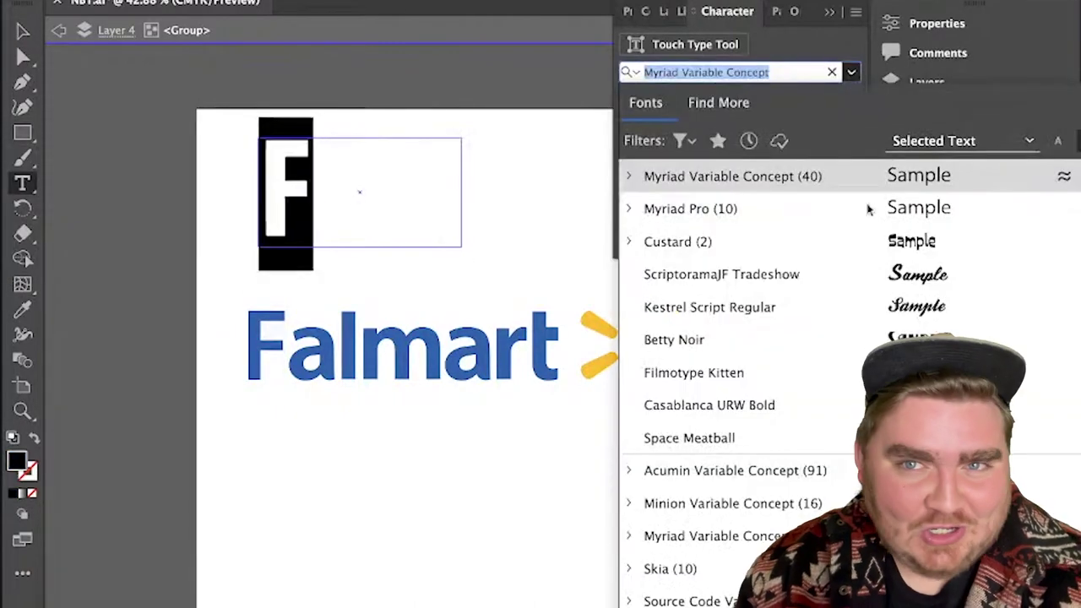
{"action": "left_click", "coordinate": [825, 102]}
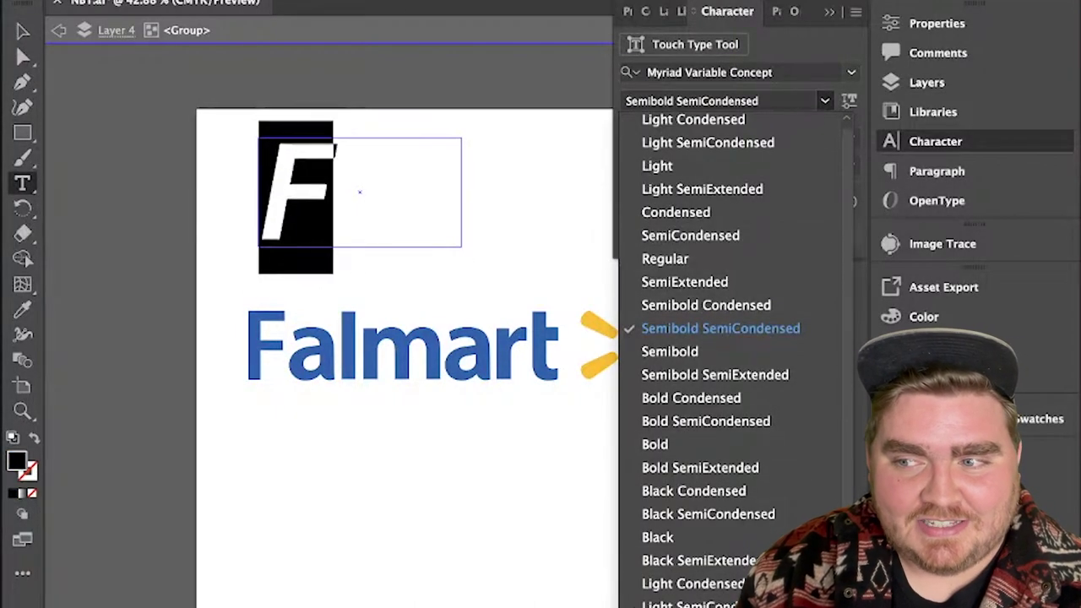
{"action": "left_click", "coordinate": [705, 445]}
Convert the bold F to outlines and fill it with the sampled blue of the Falmart lettering
{"action": "key", "text": "Escape"}
{"action": "right_click", "coordinate": [285, 168]}
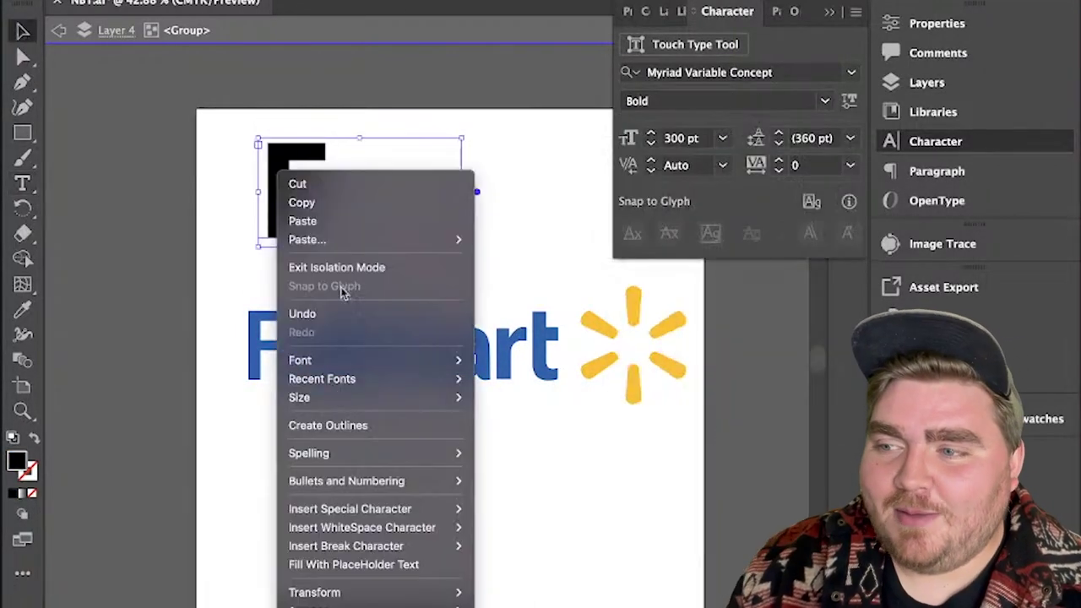
{"action": "left_click", "coordinate": [347, 427]}
{"action": "key", "text": "i"}
{"action": "left_click", "coordinate": [270, 345]}
Move the bold F over the existing F and scale it down to the lettering's height
{"action": "key", "text": "v"}
{"action": "left_click_drag", "start_coordinate": [297, 184], "coordinate": [267, 351]}
{"action": "left_click_drag", "start_coordinate": [267, 405], "coordinate": [267, 380]}
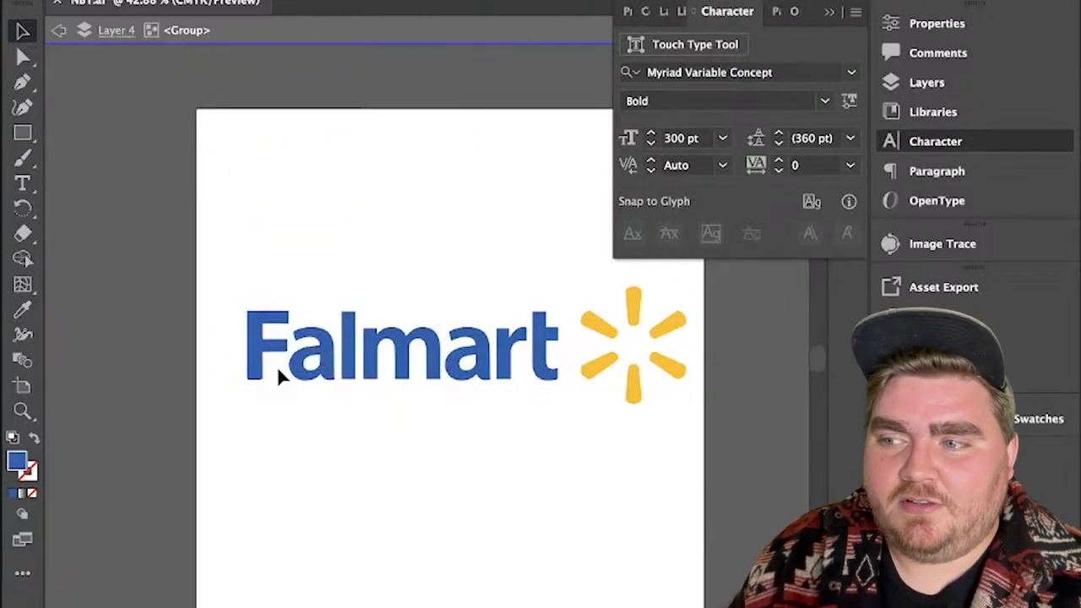
Delete the thinner F underneath and set the bold F back in its place before the a
{"action": "left_click_drag", "start_coordinate": [265, 316], "coordinate": [225, 315]}
{"action": "left_click", "coordinate": [258, 319]}
{"action": "key", "text": "Delete"}
{"action": "left_click_drag", "start_coordinate": [225, 315], "coordinate": [262, 315]}
Shift the F, a and l left, add a second l to spell Fallmart, and nudge the letters toward "mart"
{"action": "left_click", "coordinate": [324, 347]}
{"action": "left_click", "coordinate": [348, 348], "text": "shift"}
{"action": "left_click", "coordinate": [253, 347], "text": "shift"}
{"action": "left_click_drag", "start_coordinate": [352, 324], "coordinate": [332, 323]}
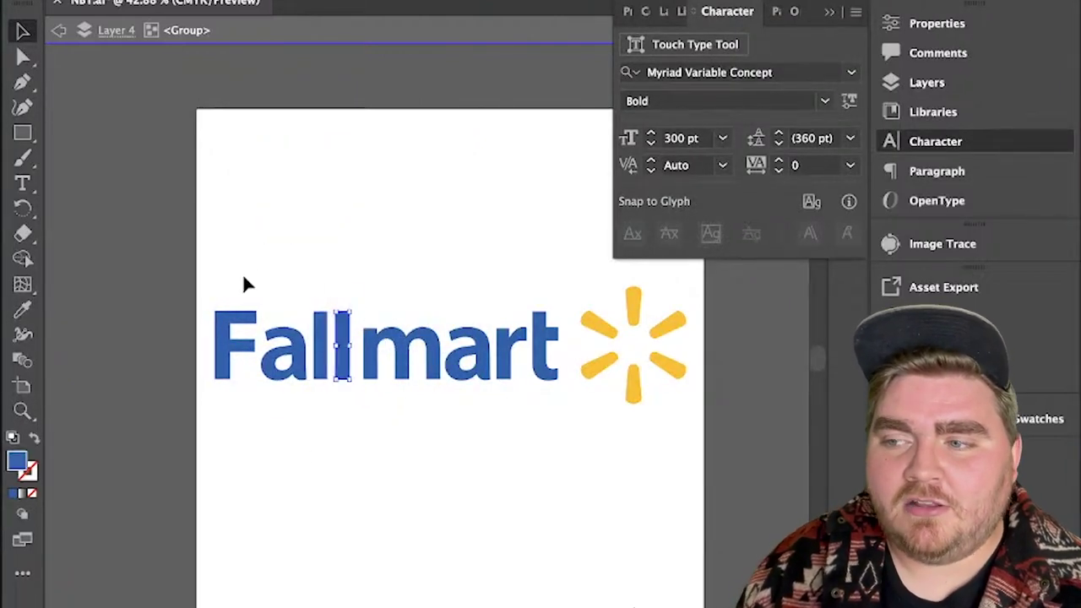
{"action": "left_click_drag", "start_coordinate": [243, 276], "coordinate": [346, 351]}
{"action": "key", "text": "shift+Right"}
Recolor the whole Fallmart lettering to orange
{"action": "left_click_drag", "start_coordinate": [240, 287], "coordinate": [534, 386]}
{"action": "double_click", "coordinate": [17, 462]}
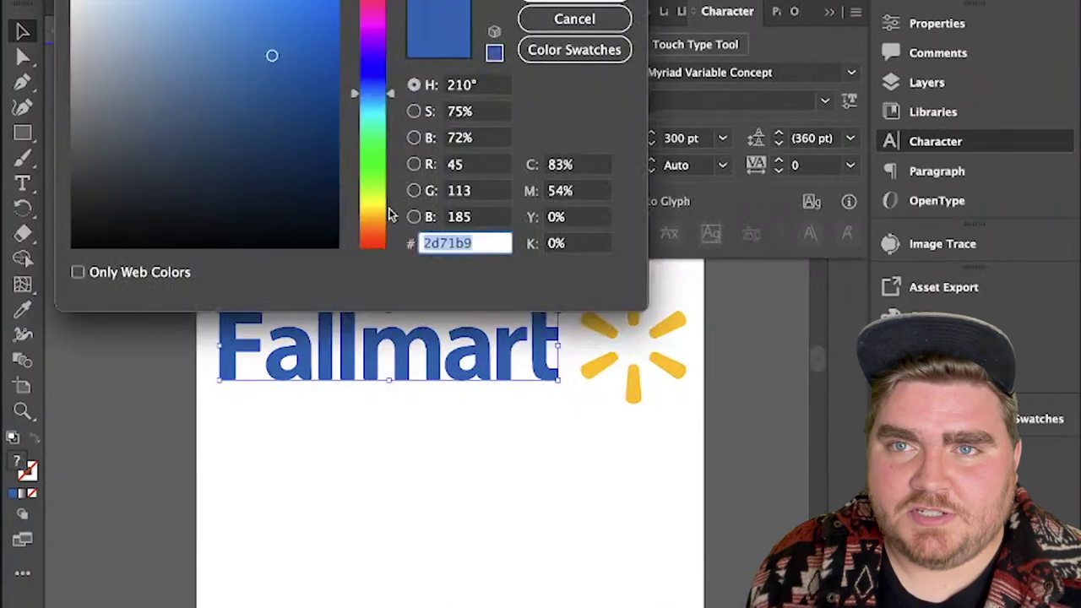
{"action": "left_click", "coordinate": [374, 225]}
{"action": "left_click", "coordinate": [281, 7]}
{"action": "key", "text": "Return"}
{"action": "left_click", "coordinate": [427, 555]}
{"action": "left_click", "coordinate": [829, 12]}
Draw the left half of a pointed feather with the Pen tool over the spark's top ray
{"action": "left_click", "coordinate": [633, 292]}
{"action": "key", "text": "z"}
{"action": "left_click_drag", "start_coordinate": [643, 318], "coordinate": [725, 256]}
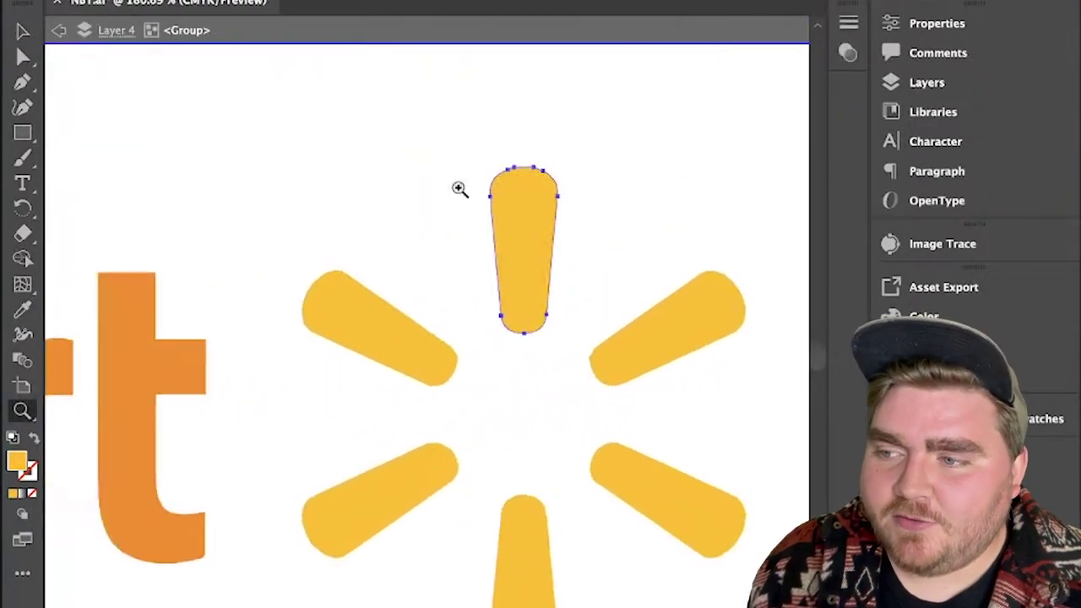
{"action": "left_click", "coordinate": [605, 224]}
{"action": "left_click_drag", "start_coordinate": [523, 601], "coordinate": [523, 607]}
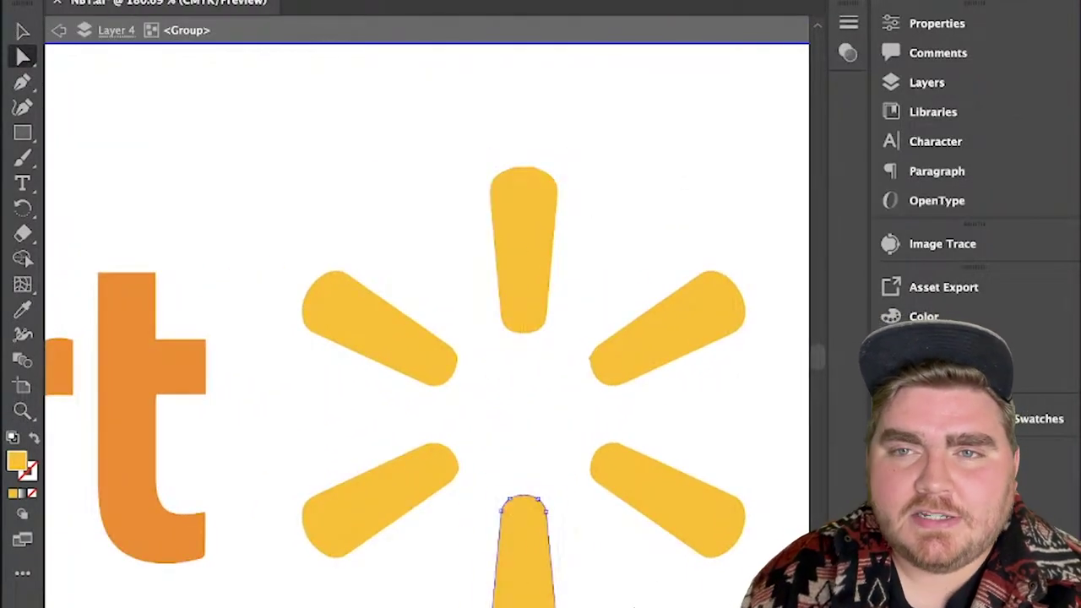
{"action": "left_click", "coordinate": [524, 149]}
{"action": "left_click_drag", "start_coordinate": [494, 242], "coordinate": [500, 315]}
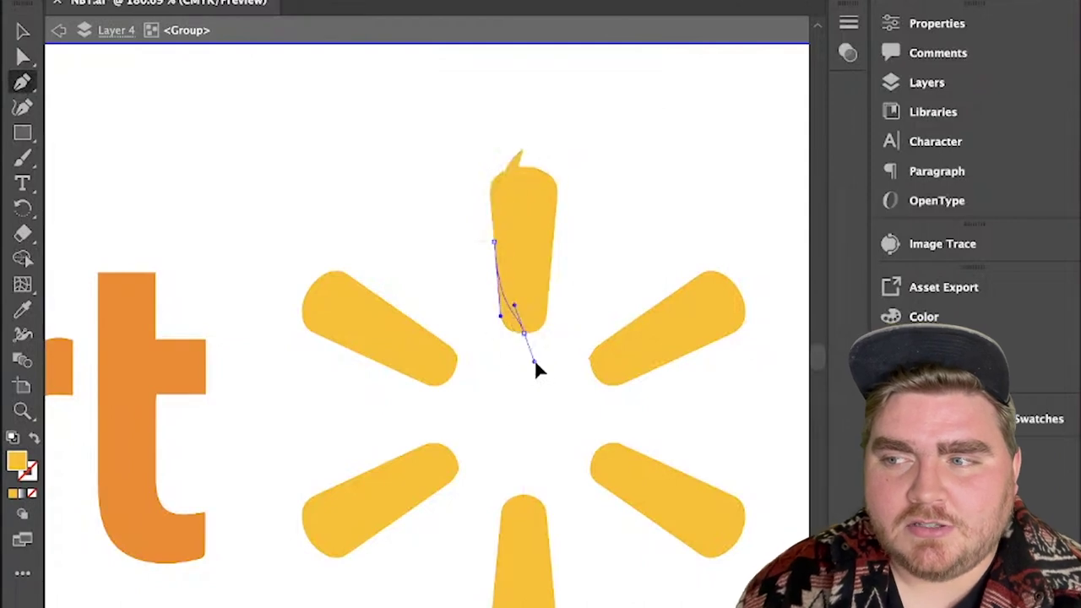
{"action": "left_click", "coordinate": [523, 333]}
{"action": "left_click", "coordinate": [524, 149]}
Duplicate the feather half, mirror the copy and fit it against the right side of the original half
{"action": "left_click", "coordinate": [23, 32]}
{"action": "left_click_drag", "start_coordinate": [512, 216], "coordinate": [592, 216]}
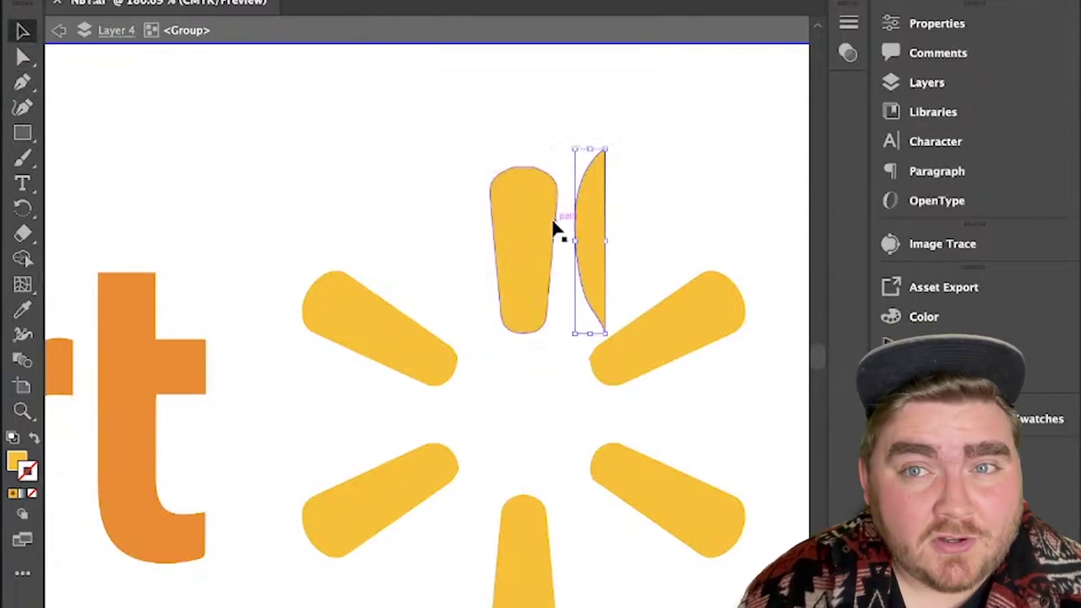
{"action": "right_click", "coordinate": [584, 223]}
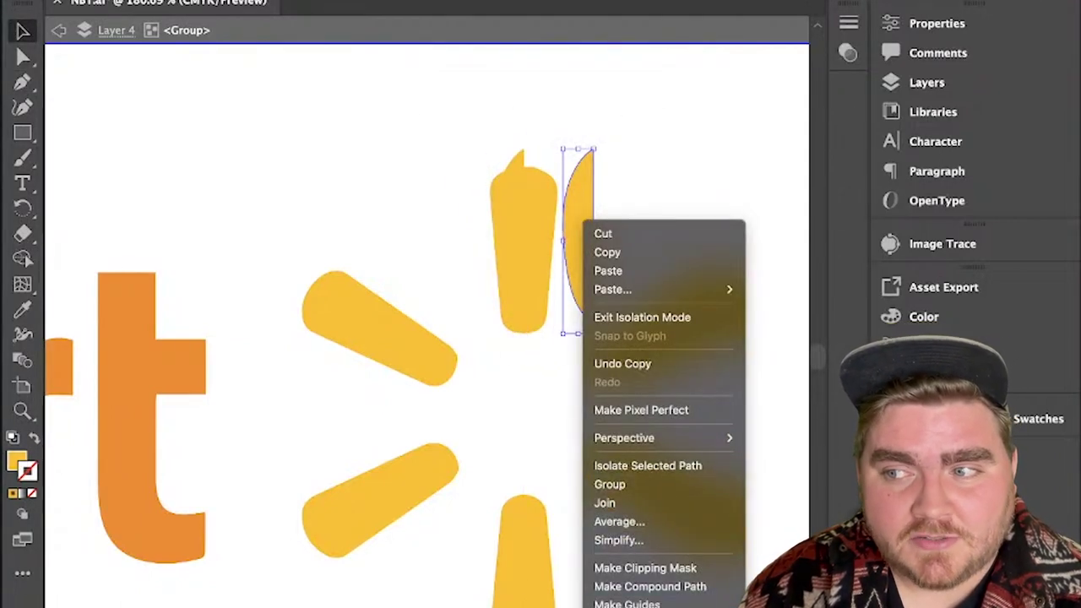
{"action": "left_click", "coordinate": [743, 607]}
{"action": "left_click_drag", "start_coordinate": [578, 187], "coordinate": [539, 188]}
Delete the original rounded top ray behind the two feather halves
{"action": "left_click", "coordinate": [507, 279]}
{"action": "key", "text": "Delete"}
{"action": "left_click", "coordinate": [541, 241]}
Adjust the anchor points at the feather's tip so the two halves meet along the center line
{"action": "left_click", "coordinate": [23, 57]}
{"action": "left_click_drag", "start_coordinate": [525, 151], "coordinate": [604, 140]}
{"action": "left_click", "coordinate": [545, 395]}
{"action": "left_click", "coordinate": [23, 410]}
{"action": "key", "text": "a"}
{"action": "left_click", "coordinate": [501, 220]}
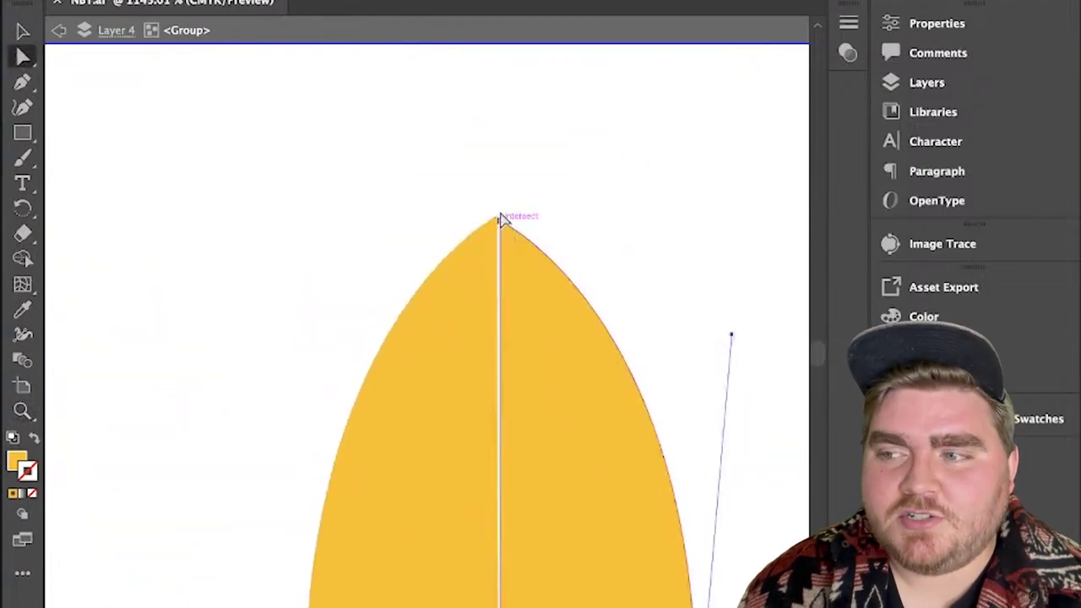
{"action": "left_click_drag", "start_coordinate": [476, 364], "coordinate": [339, 336]}
{"action": "key", "text": "ctrl+z"}
{"action": "left_click_drag", "start_coordinate": [494, 218], "coordinate": [498, 225]}
{"action": "left_click", "coordinate": [602, 295]}
Draw a vertical quill line down the feather's center, extending below its lower tip
{"action": "key", "text": "z"}
{"action": "left_click_drag", "start_coordinate": [601, 317], "coordinate": [363, 342]}
{"action": "scroll", "coordinate": [588, 318], "scroll_direction": "down", "scroll_amount": 3}
{"action": "left_click", "coordinate": [466, 198]}
{"action": "left_click", "coordinate": [466, 605]}
Swap the quill line's fill and stroke, and set its stroke color to brown
{"action": "left_click", "coordinate": [23, 32]}
{"action": "left_click", "coordinate": [35, 437]}
{"action": "double_click", "coordinate": [28, 471]}
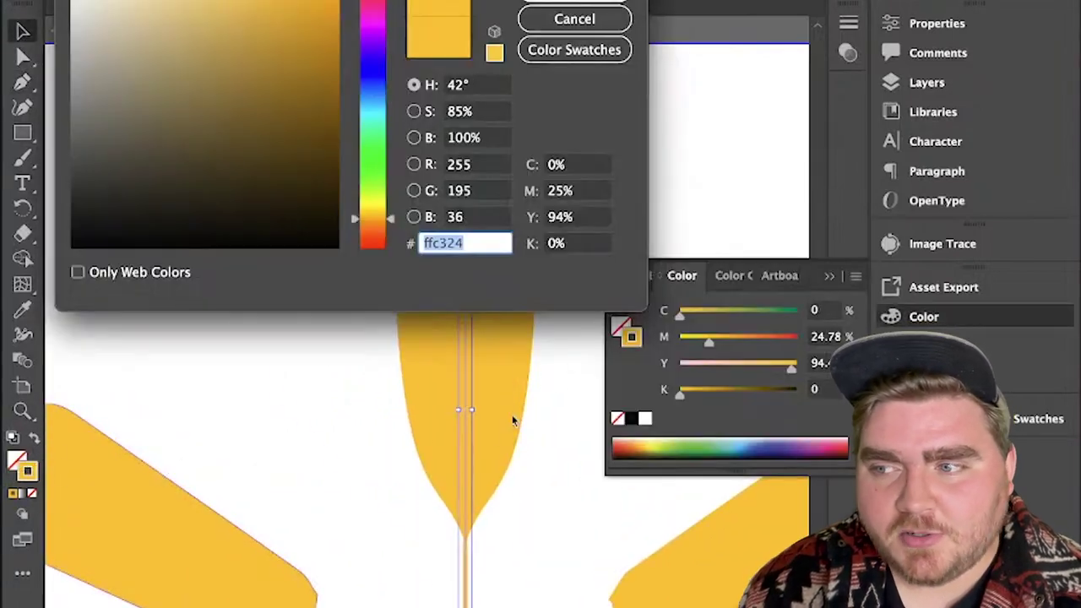
{"action": "left_click", "coordinate": [310, 100]}
{"action": "left_click", "coordinate": [572, 2]}
Set the quill line's stroke weight to 4 pt with a round cap
{"action": "left_click", "coordinate": [848, 23]}
{"action": "left_click", "coordinate": [656, 40]}
{"action": "left_click", "coordinate": [656, 40]}
{"action": "left_click", "coordinate": [656, 40]}
{"action": "left_click", "coordinate": [682, 73]}
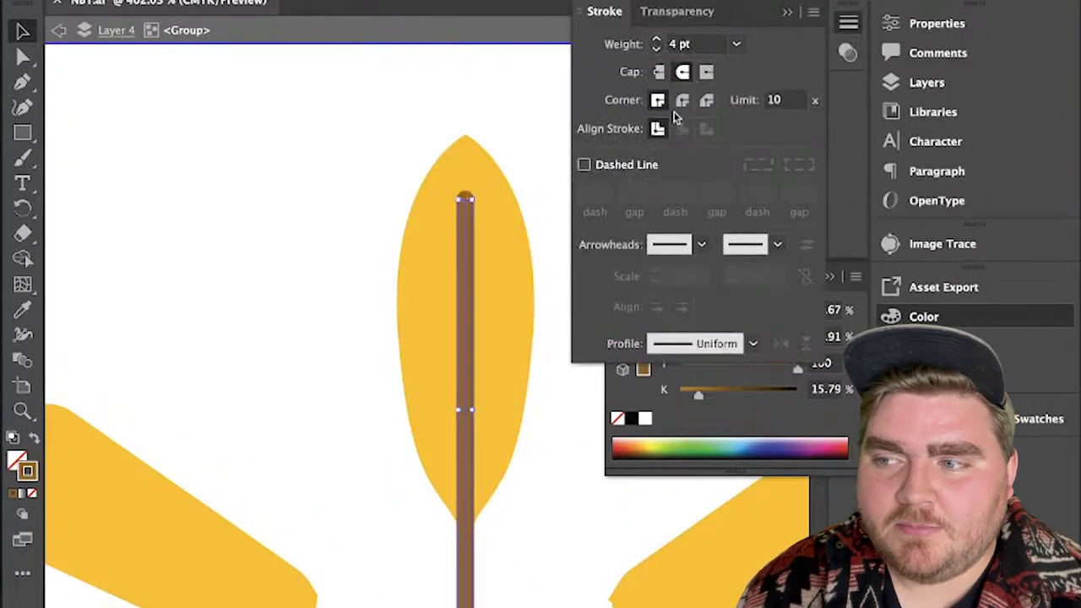
Shorten the quill line so its lower end extends only slightly below the feather's base
{"action": "left_click", "coordinate": [447, 483]}
{"action": "left_click", "coordinate": [464, 590]}
{"action": "left_click_drag", "start_coordinate": [465, 606], "coordinate": [467, 546]}
{"action": "left_click_drag", "start_coordinate": [466, 507], "coordinate": [465, 544]}
{"action": "left_click", "coordinate": [787, 12]}
{"action": "left_click", "coordinate": [583, 306]}
{"action": "key", "text": "z"}
{"action": "mouse_move", "coordinate": [583, 329]}
{"action": "left_mouse_down"}
{"action": "mouse_move", "coordinate": [398, 343]}
{"action": "mouse_move", "coordinate": [497, 273]}
{"action": "mouse_move", "coordinate": [345, 357]}
{"action": "left_mouse_up"}
{"action": "left_click", "coordinate": [829, 276]}
Try to place a rotated copy of the feather over the upper-left ray, and undo the attempt
{"action": "key", "text": "v"}
{"action": "left_click_drag", "start_coordinate": [342, 263], "coordinate": [240, 289]}
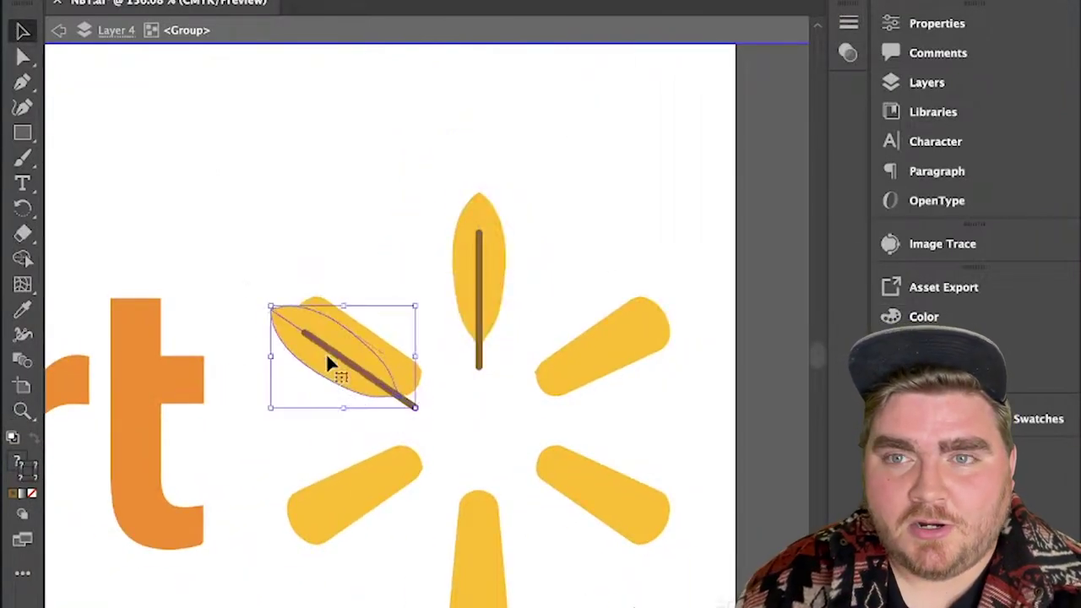
{"action": "left_click_drag", "start_coordinate": [327, 353], "coordinate": [370, 352]}
{"action": "left_click_drag", "start_coordinate": [438, 295], "coordinate": [435, 289]}
{"action": "left_click_drag", "start_coordinate": [377, 343], "coordinate": [380, 340]}
{"action": "left_click", "coordinate": [434, 222]}
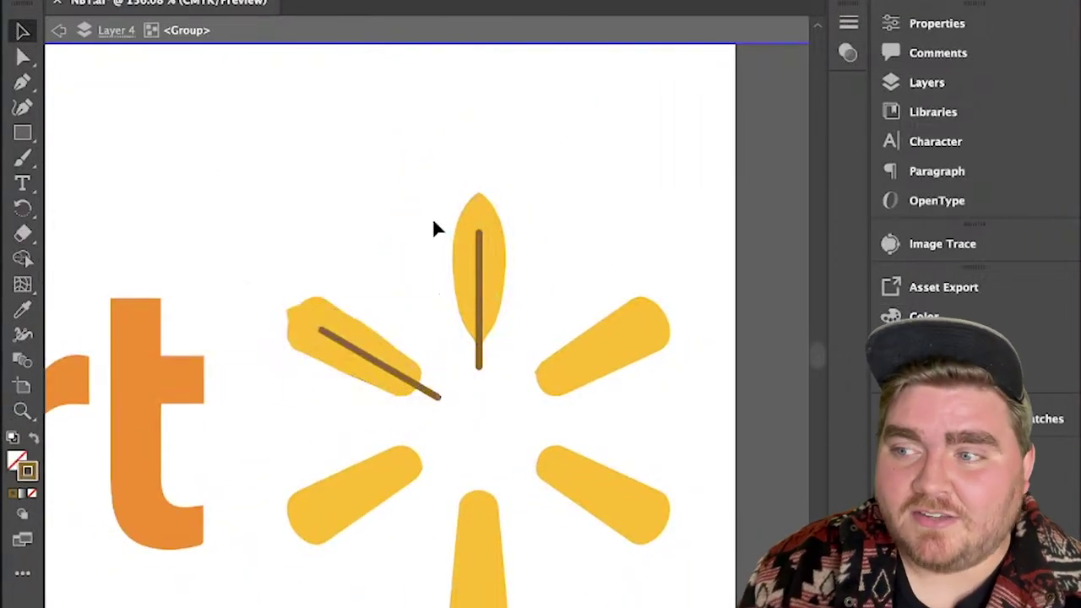
{"action": "key", "text": "super+z"}
{"action": "key", "text": "super+z"}
{"action": "key", "text": "super+z"}
{"action": "key", "text": "super+z"}
{"action": "key", "text": "super+z"}
{"action": "key", "text": "super+z"}
Group the top feather shape with its quill line
{"action": "left_click_drag", "start_coordinate": [428, 153], "coordinate": [517, 281]}
{"action": "right_click", "coordinate": [484, 297]}
{"action": "left_click", "coordinate": [710, 591]}
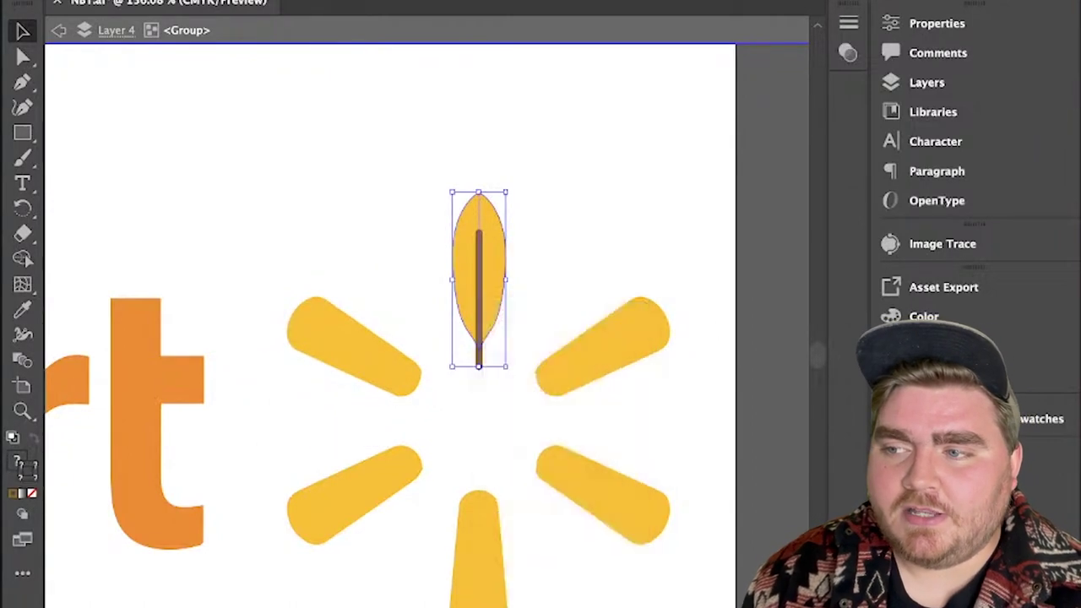
{"action": "key", "text": "Return"}
{"action": "key", "text": "super+z"}
{"action": "key", "text": "super+g"}
{"action": "left_click", "coordinate": [606, 237]}
{"action": "left_click", "coordinate": [479, 342]}
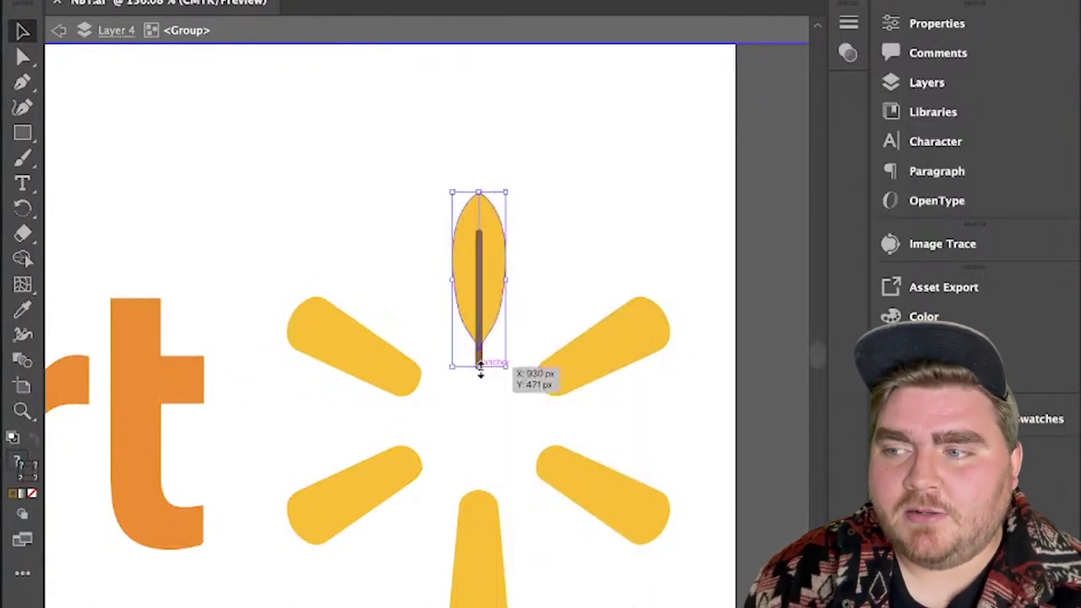
Reflect a copy of the top feather upside down and place it over the burst's bottom ray
{"action": "right_click", "coordinate": [479, 369]}
{"action": "mouse_move", "coordinate": [496, 559]}
{"action": "left_click", "coordinate": [680, 606]}
{"action": "left_click_drag", "start_coordinate": [485, 315], "coordinate": [488, 551]}
{"action": "left_click", "coordinate": [613, 605]}
{"action": "left_click", "coordinate": [498, 541]}
{"action": "key", "text": "backslash"}
{"action": "key", "text": "super+z"}
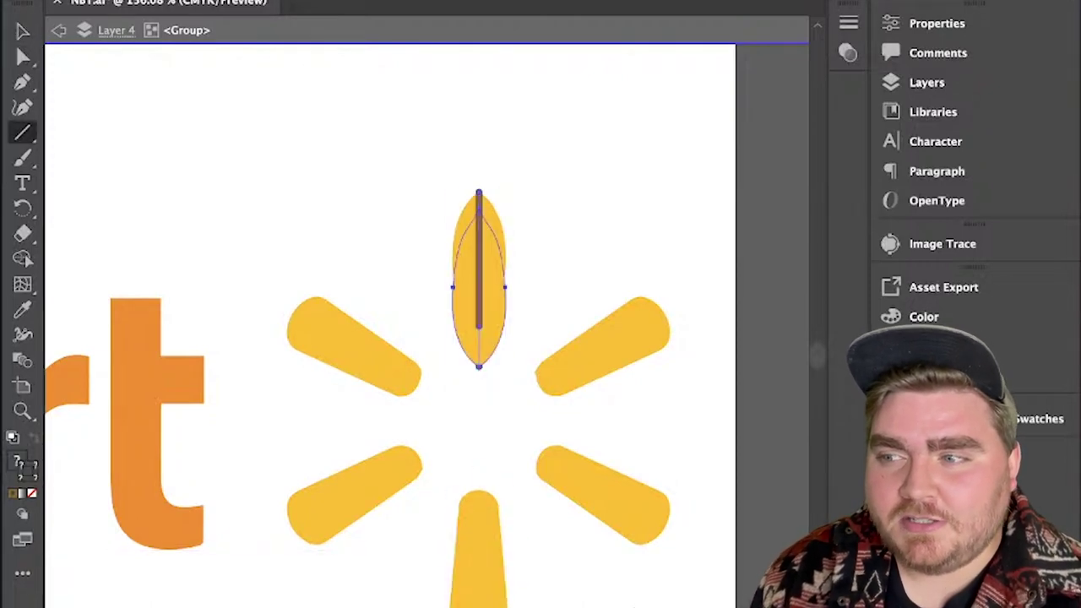
{"action": "key", "text": "super+shift+z"}
Delete the original bottom ray beneath the reflected feather
{"action": "key", "text": "v"}
{"action": "left_click", "coordinate": [493, 496]}
{"action": "key", "text": "Delete"}
Rotate a copy of the top and bottom feather pair onto the upper-left and lower-right rays
{"action": "left_click", "coordinate": [475, 268], "text": "shift"}
{"action": "right_click", "coordinate": [478, 275]}
{"action": "left_click", "coordinate": [518, 492]}
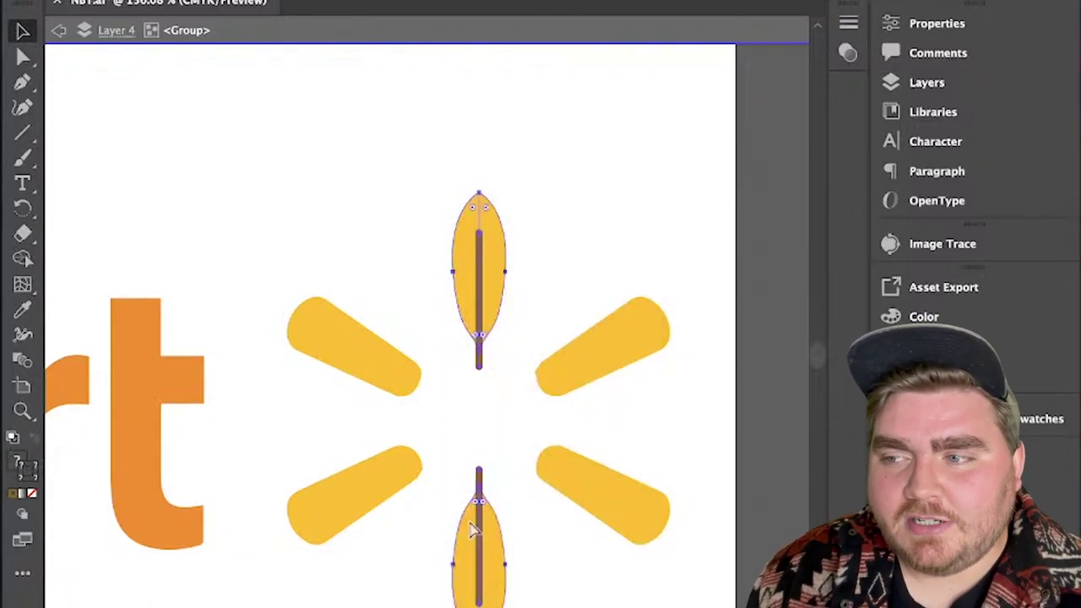
{"action": "left_click_drag", "start_coordinate": [506, 191], "coordinate": [222, 220]}
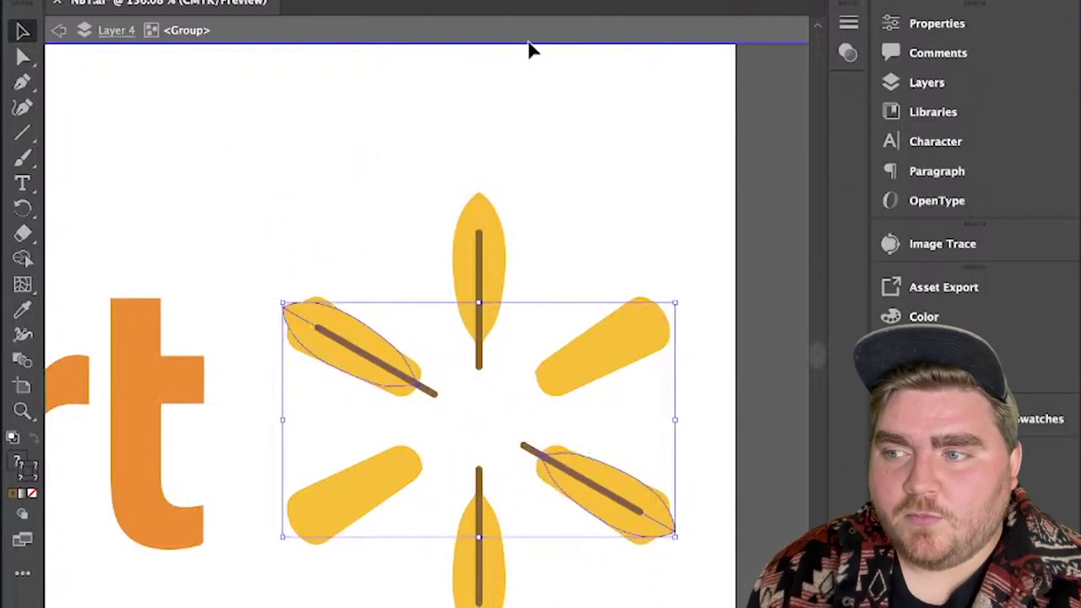
Duplicate the diagonal feather pair in place and rotate the copy toward the lower-left and upper-right rays
{"action": "left_click", "coordinate": [531, 48]}
{"action": "key", "text": "super+c"}
{"action": "key", "text": "super+f"}
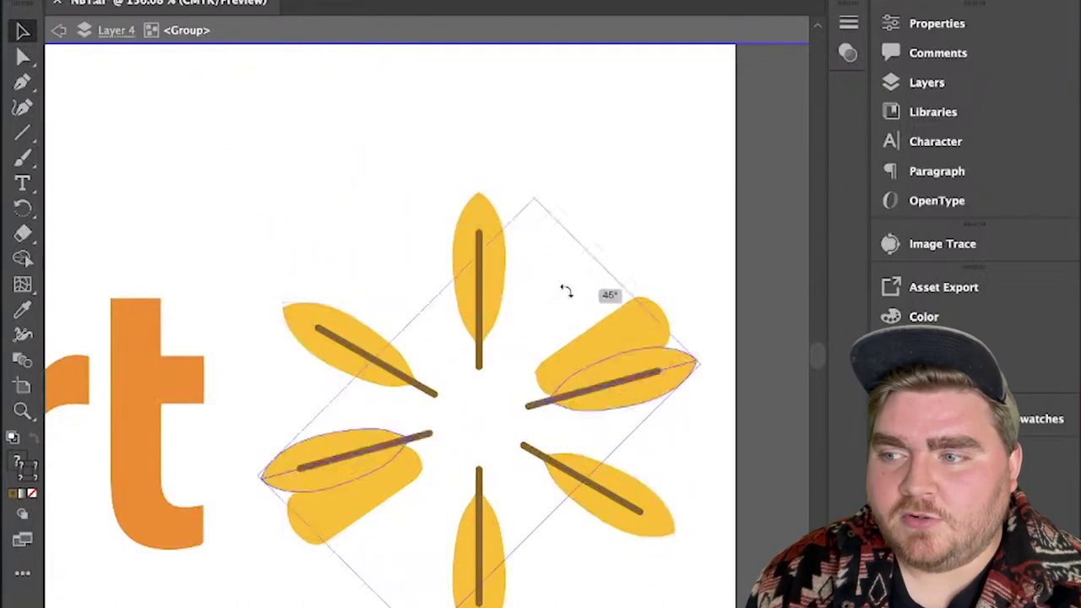